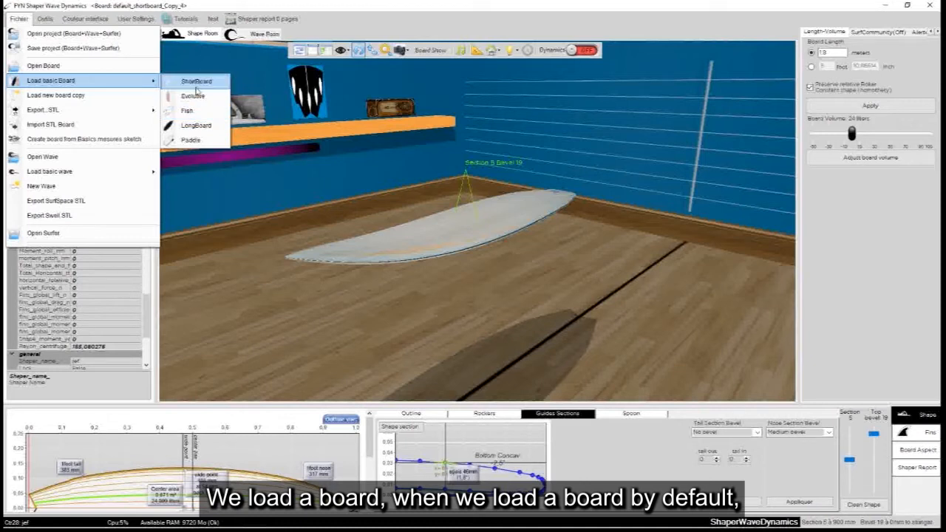
# Step: Load the basic Evolutive board and load a copy of it as the working board
pyautogui.click(190, 96)
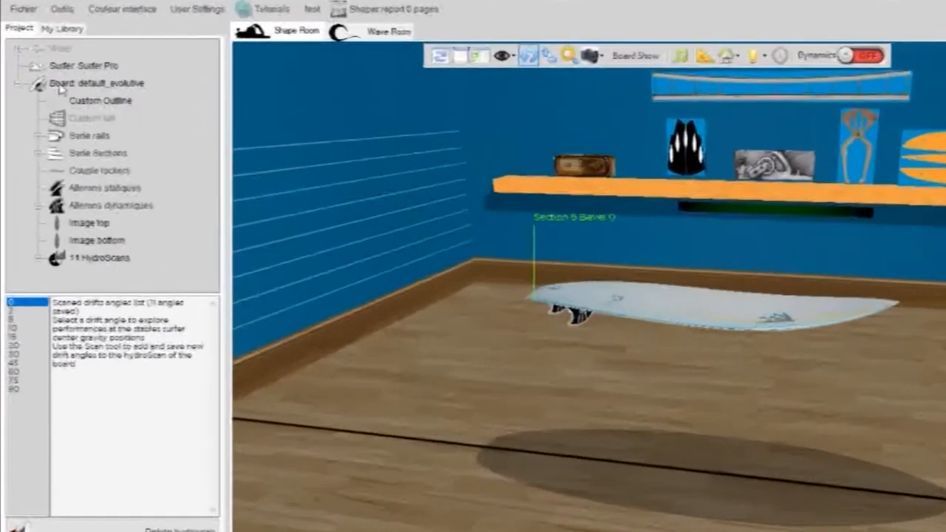
pyautogui.click(40, 67)
pyautogui.click(17, 111)
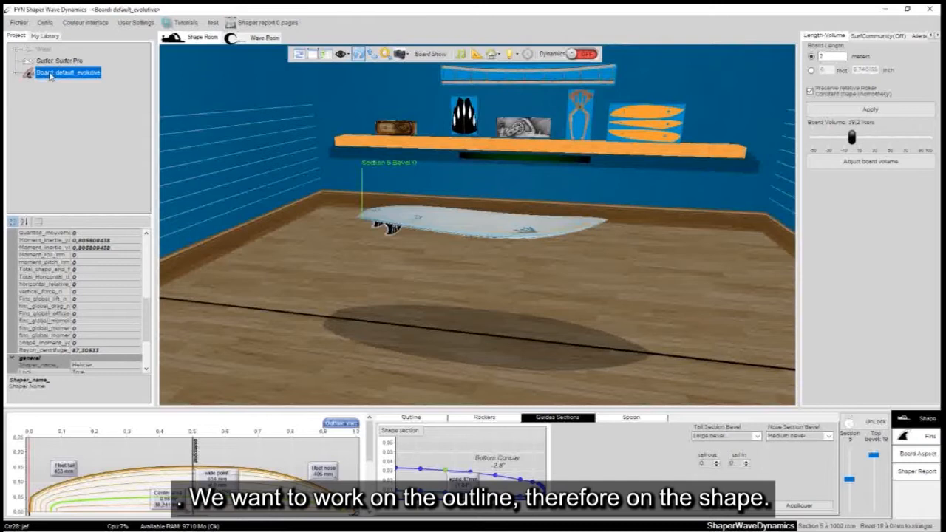
pyautogui.rightClick(50, 76)
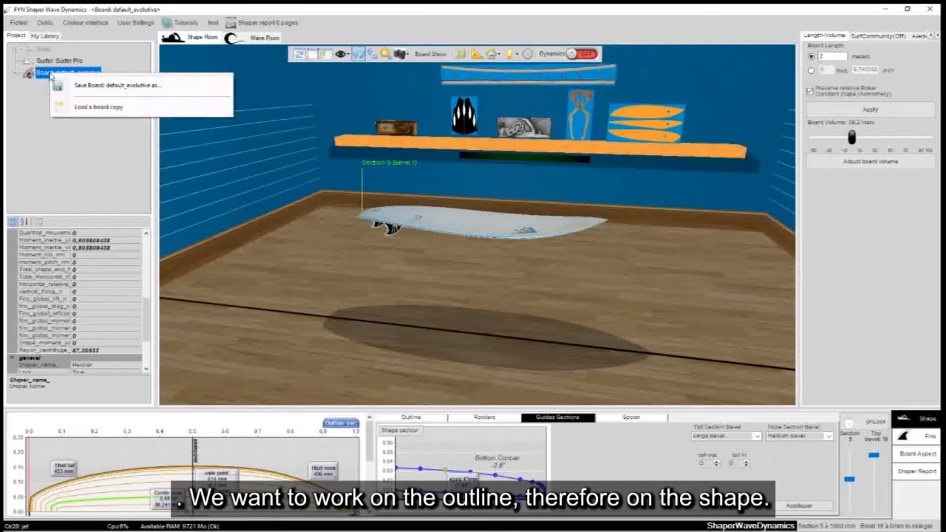
pyautogui.click(102, 108)
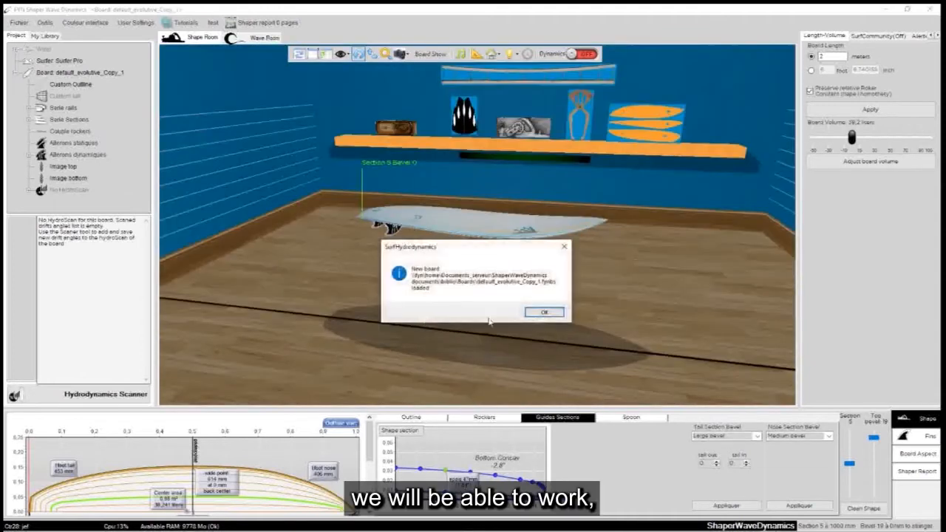
pyautogui.click(548, 313)
pyautogui.moveTo(605, 331); pyautogui.dragTo(422, 259)
pyautogui.moveTo(599, 226); pyautogui.dragTo(414, 152)
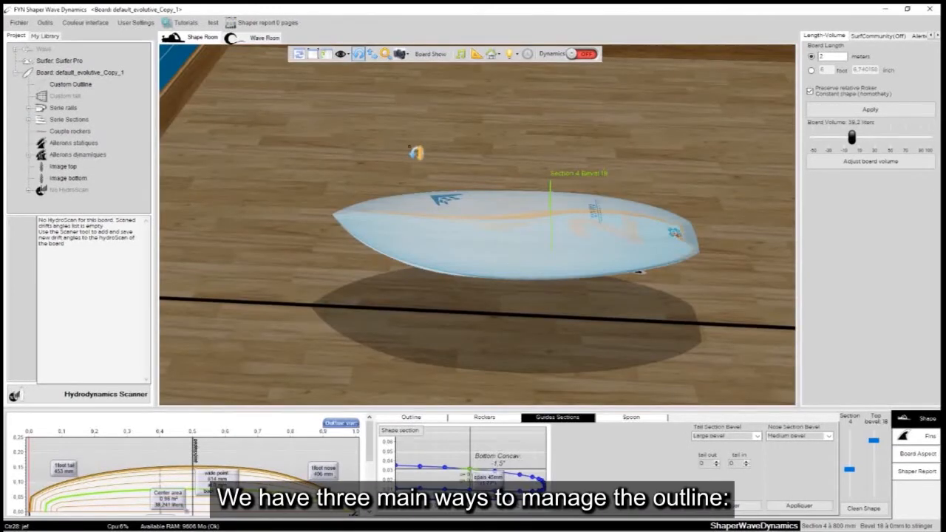
pyautogui.click(17, 77)
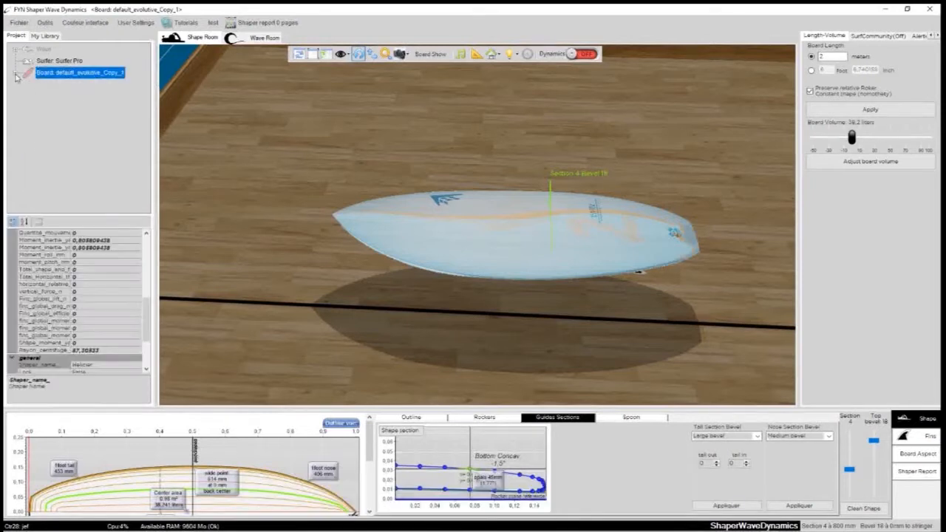
pyautogui.click(17, 76)
pyautogui.click(17, 76)
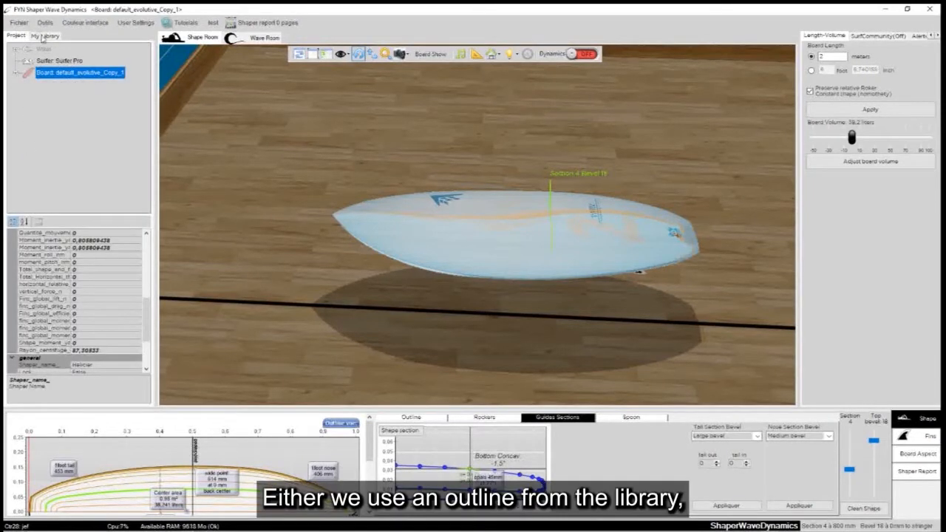
# Step: Preview the different outlines stored in the library, including Fish, LongBoard, Jules and ShortBoard_Confortable
pyautogui.click(44, 36)
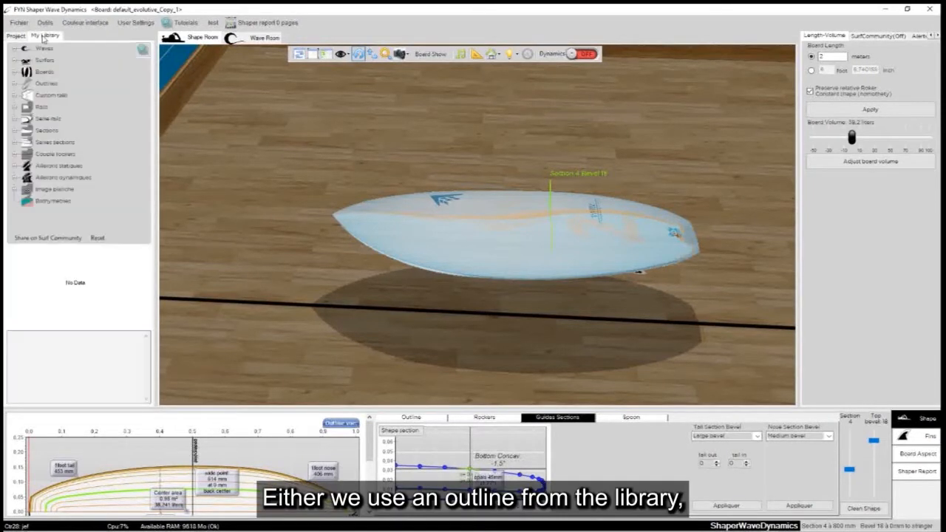
pyautogui.click(16, 84)
pyautogui.click(65, 83)
pyautogui.click(65, 106)
pyautogui.click(68, 118)
pyautogui.click(68, 130)
pyautogui.click(72, 143)
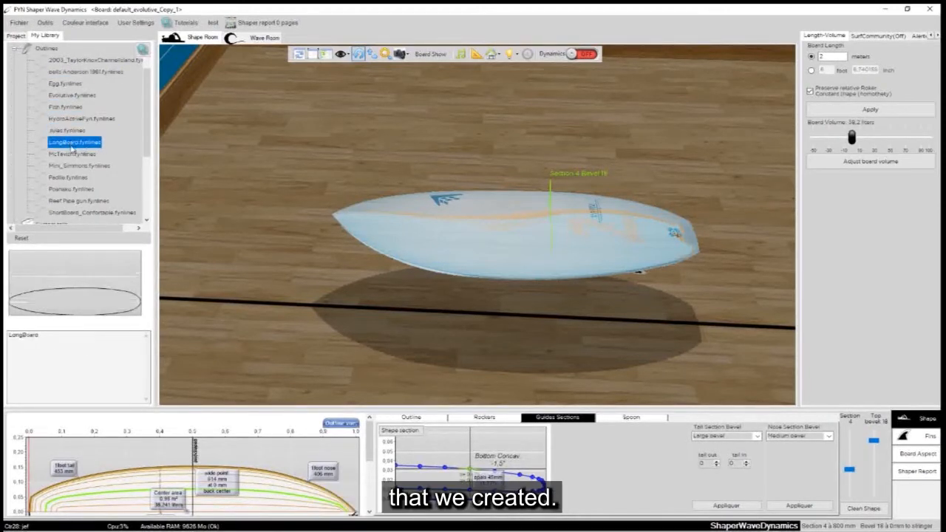
pyautogui.click(72, 153)
pyautogui.click(74, 166)
pyautogui.click(73, 178)
pyautogui.click(73, 189)
pyautogui.click(76, 201)
pyautogui.click(76, 213)
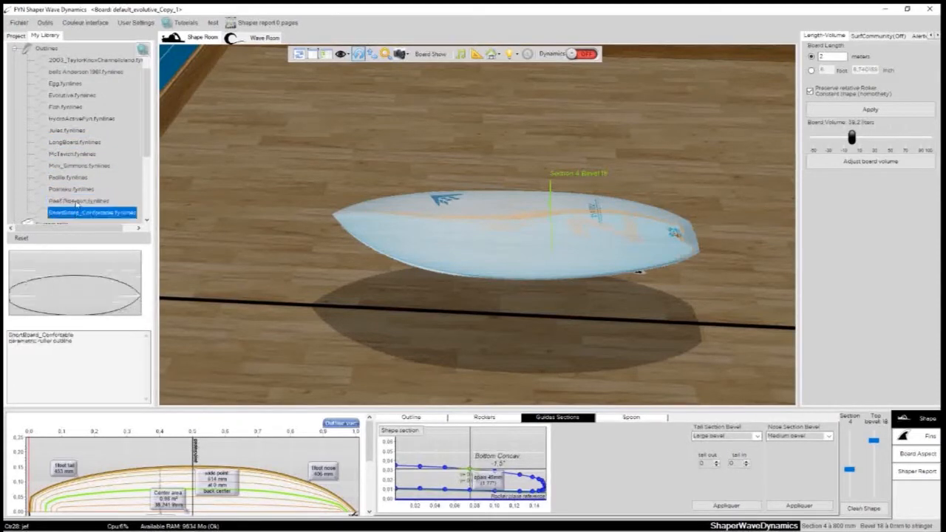
pyautogui.click(73, 109)
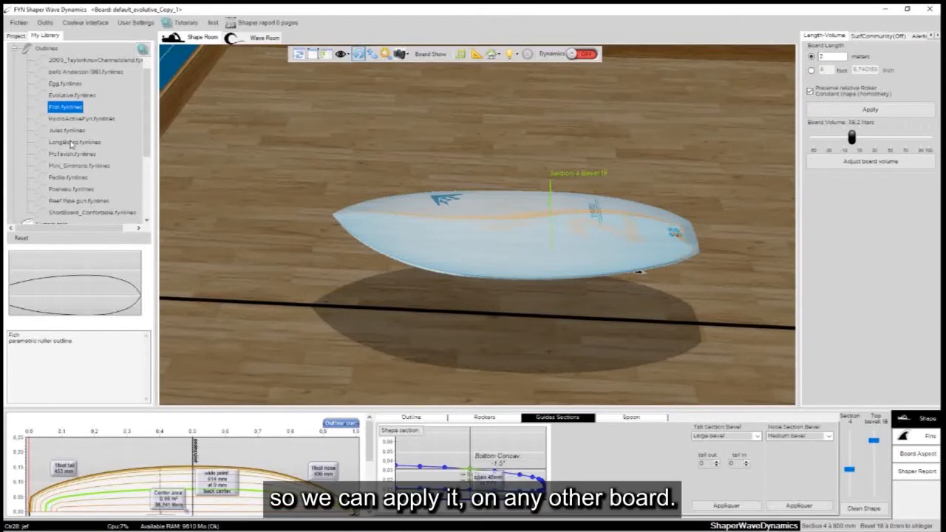
pyautogui.click(72, 143)
pyautogui.click(72, 131)
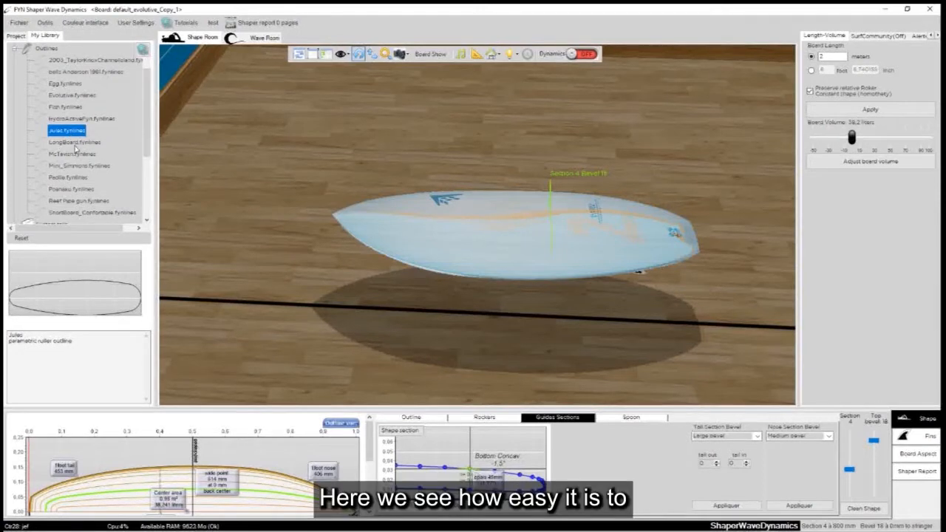
# Step: Apply the HydroActiveFyn outline from the library to the board copy
pyautogui.click(74, 120)
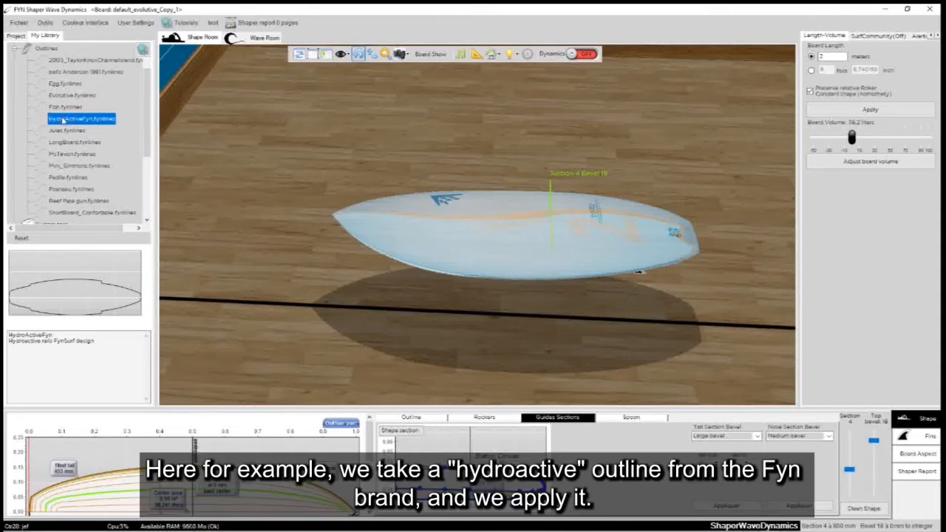
pyautogui.moveTo(490, 138); pyautogui.dragTo(492, 250)
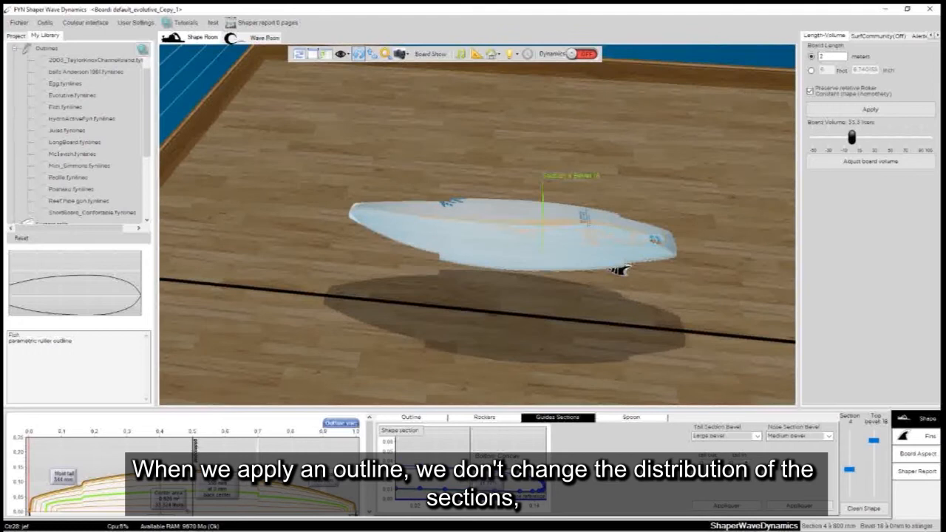
# Step: Examine the board with the hydroactive outline from several angles, up close and from farther away
pyautogui.moveTo(629, 352); pyautogui.dragTo(635, 294)
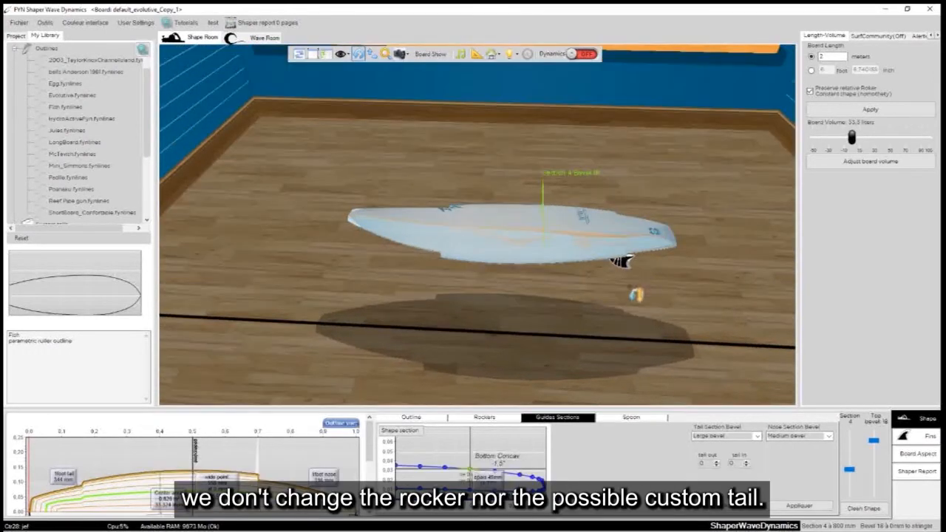
pyautogui.moveTo(663, 331); pyautogui.dragTo(505, 288)
pyautogui.moveTo(570, 271); pyautogui.dragTo(720, 257)
pyautogui.scroll(4, 515, 317)
pyautogui.moveTo(431, 270); pyautogui.dragTo(413, 301)
pyautogui.moveTo(324, 315); pyautogui.dragTo(500, 322)
pyautogui.scroll(-4, 500, 321)
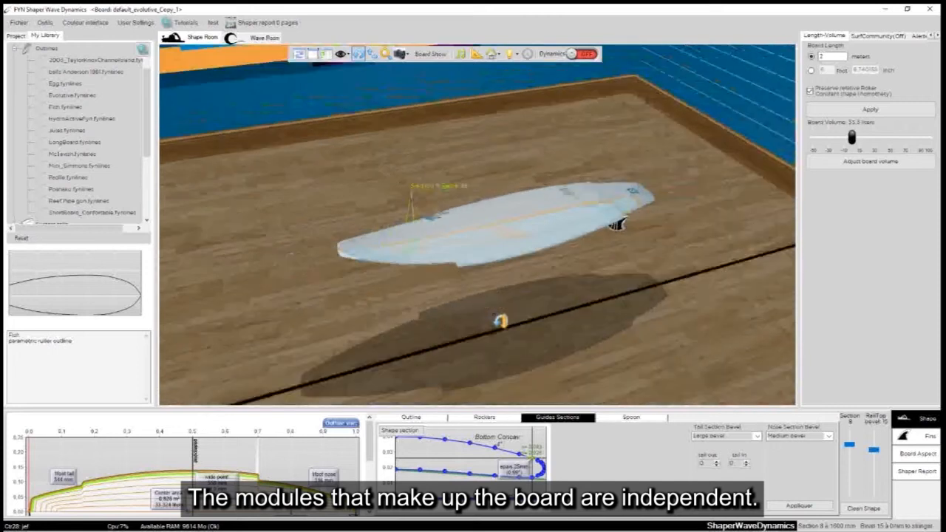
pyautogui.moveTo(606, 344); pyautogui.dragTo(597, 162)
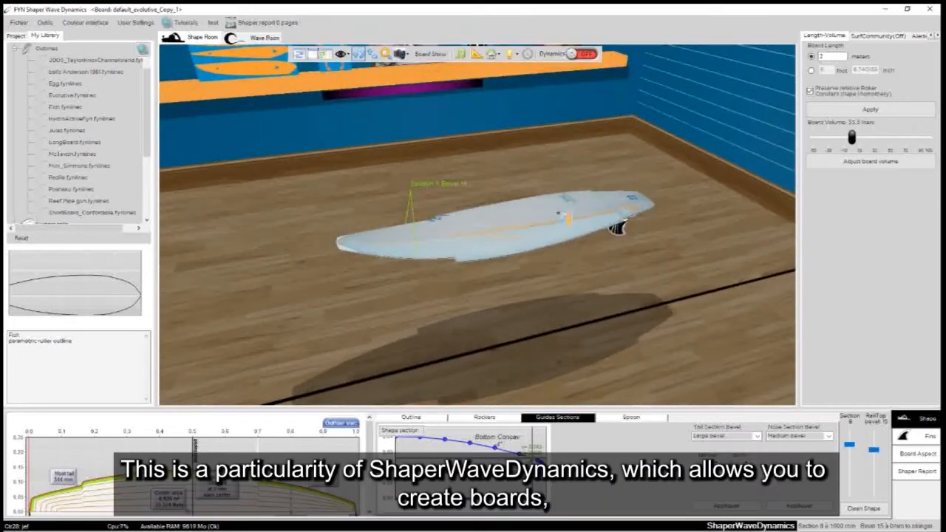
pyautogui.scroll(3, 597, 162)
pyautogui.moveTo(398, 164); pyautogui.dragTo(496, 155)
pyautogui.moveTo(593, 322); pyautogui.dragTo(368, 229)
pyautogui.moveTo(630, 162); pyautogui.dragTo(469, 303)
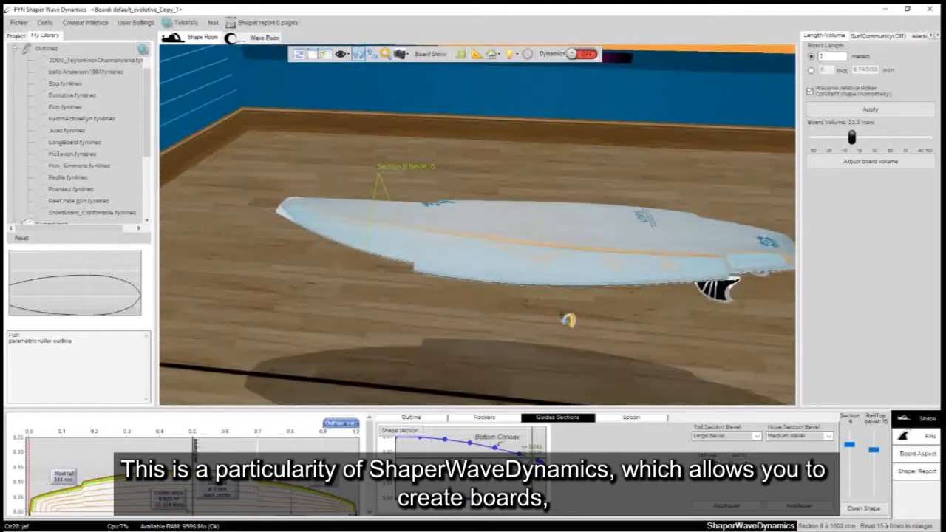
pyautogui.moveTo(568, 320); pyautogui.dragTo(490, 339)
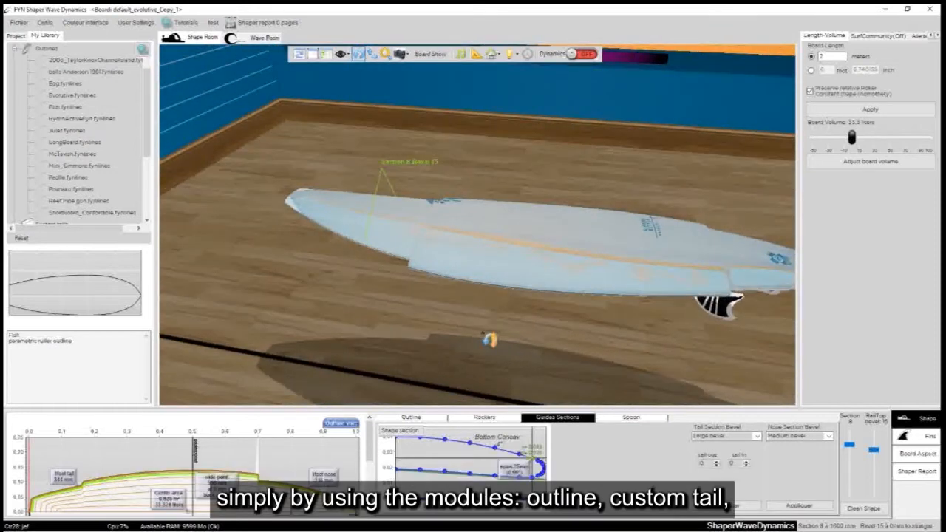
# Step: Replace the board's outline with the Fish outline from the library
pyautogui.click(14, 52)
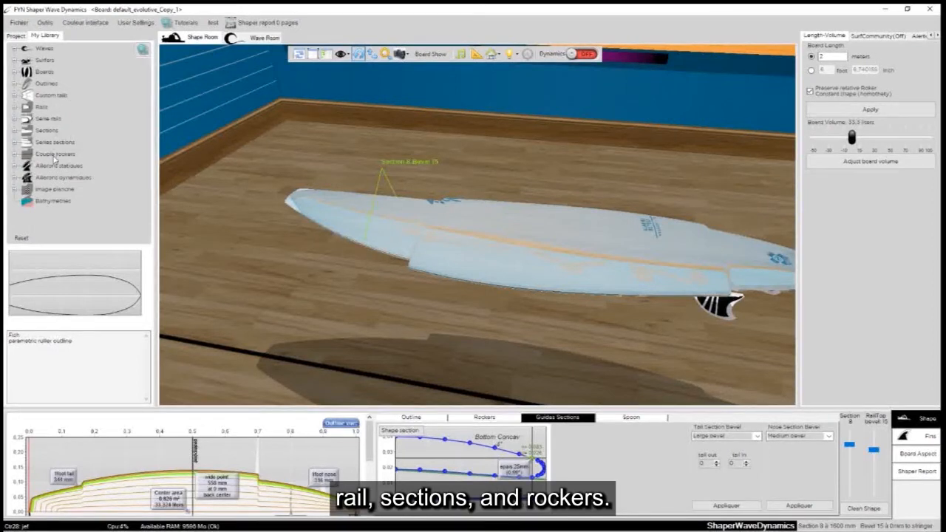
pyautogui.moveTo(549, 261); pyautogui.dragTo(473, 194)
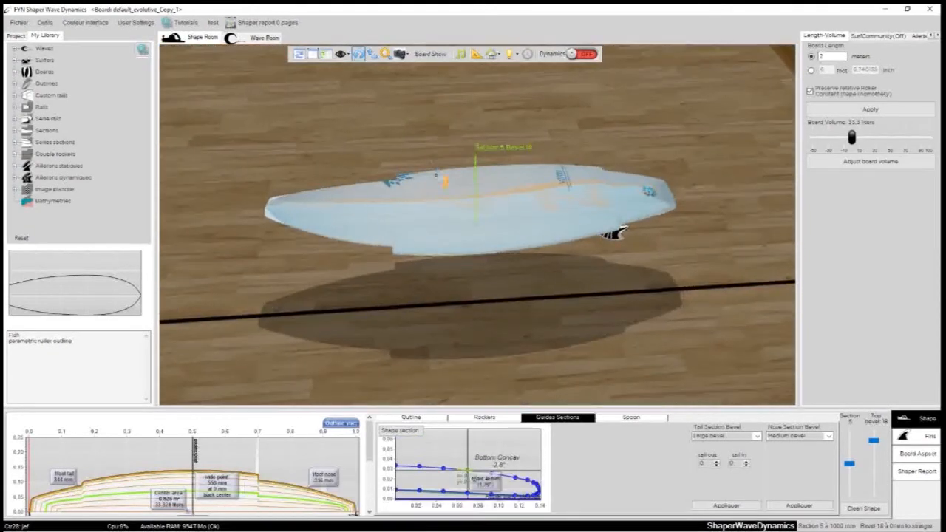
pyautogui.click(14, 84)
pyautogui.click(60, 96)
pyautogui.click(63, 108)
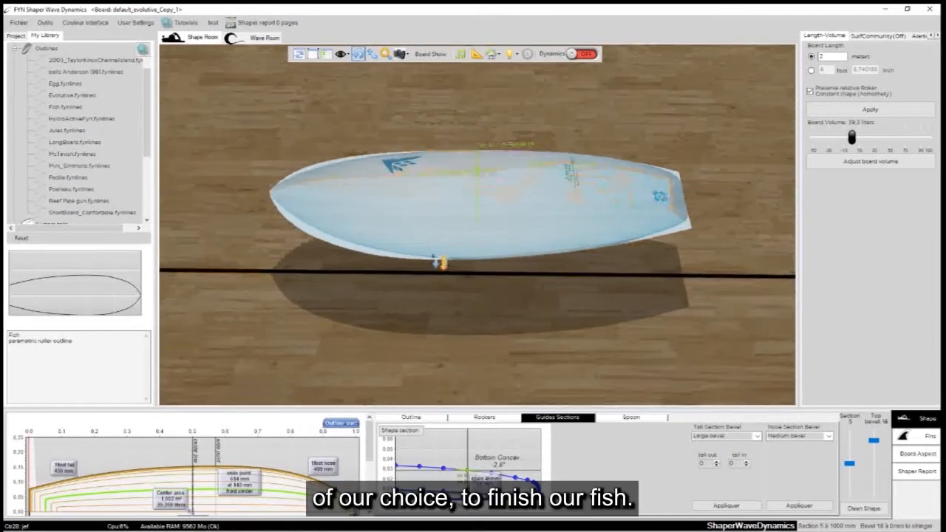
# Step: Apply the fish_tail custom tail from the library to the board with the Fish outline
pyautogui.click(15, 49)
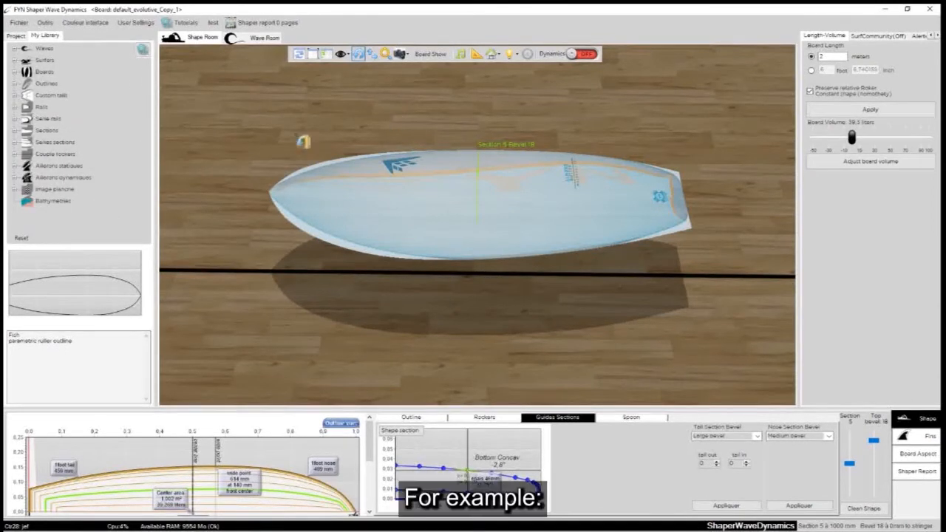
pyautogui.click(15, 83)
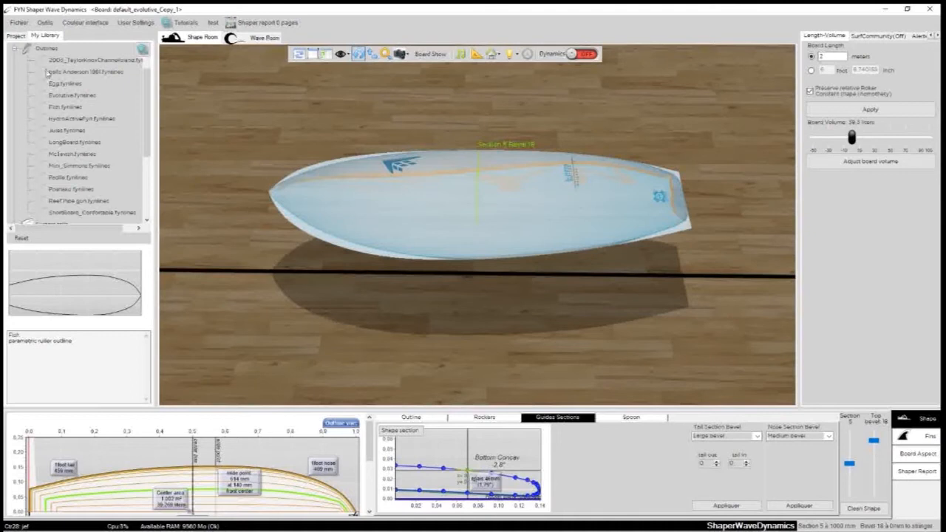
pyautogui.click(16, 49)
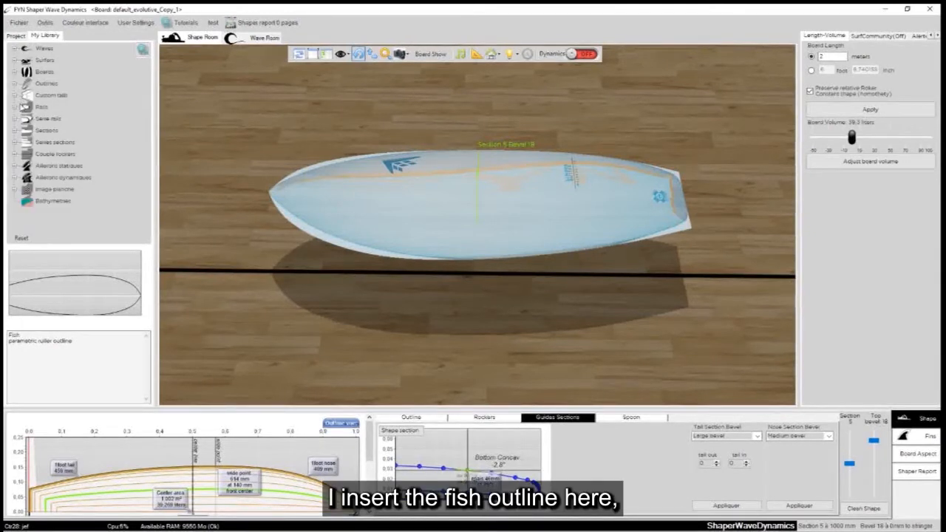
pyautogui.click(16, 96)
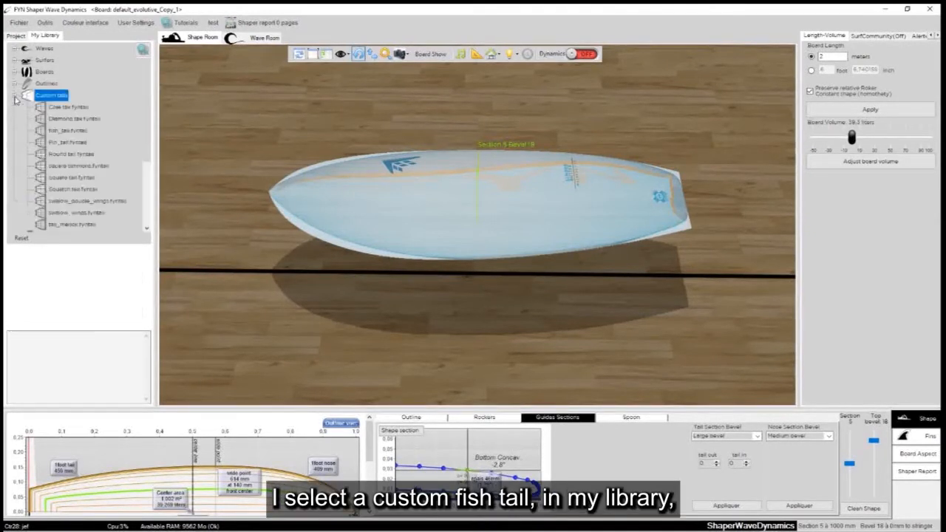
pyautogui.click(60, 131)
pyautogui.moveTo(60, 131); pyautogui.dragTo(309, 136)
pyautogui.moveTo(492, 133); pyautogui.dragTo(698, 173)
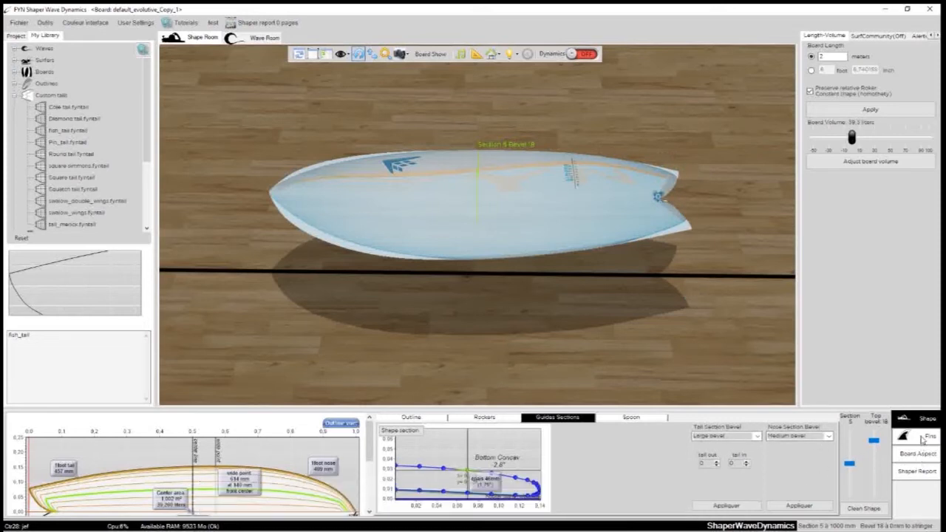
# Step: Remove the custom tail from the board and check the custom outline and custom tail entries in the project tree
pyautogui.click(421, 417)
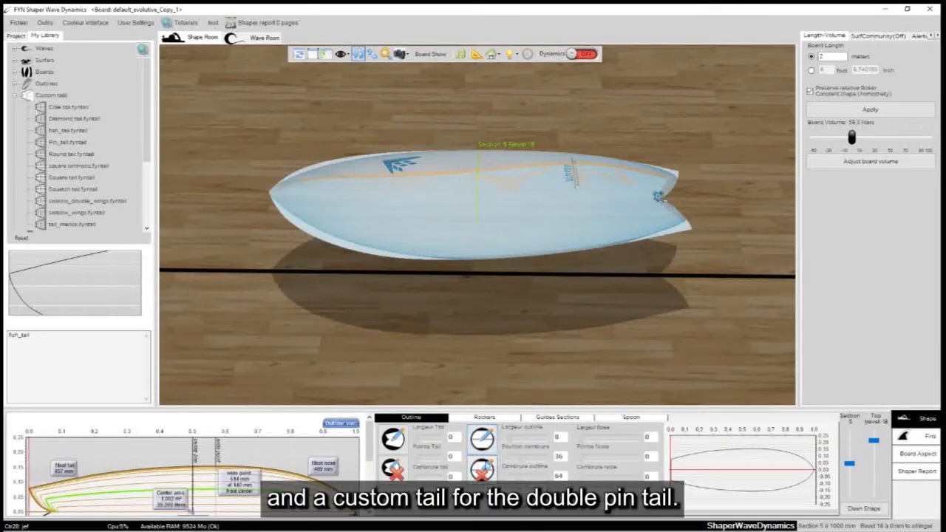
pyautogui.click(394, 469)
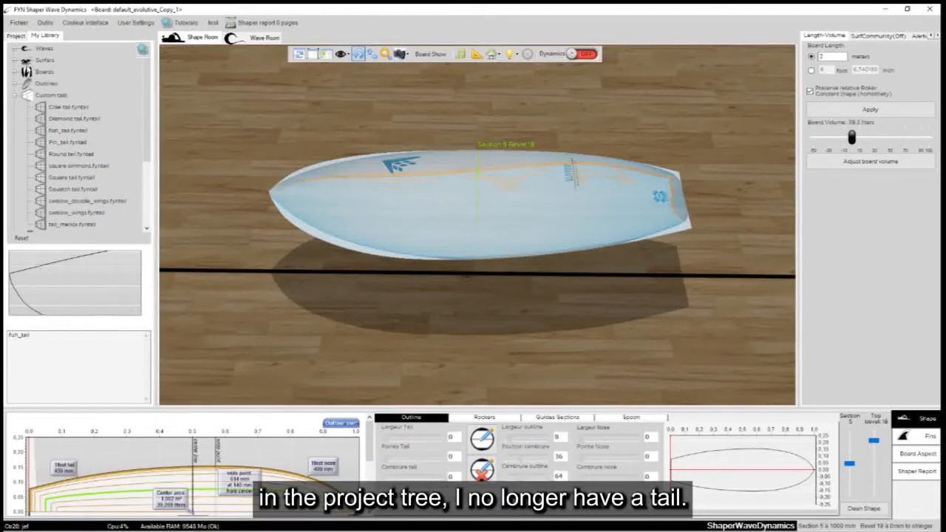
pyautogui.click(16, 36)
pyautogui.click(57, 85)
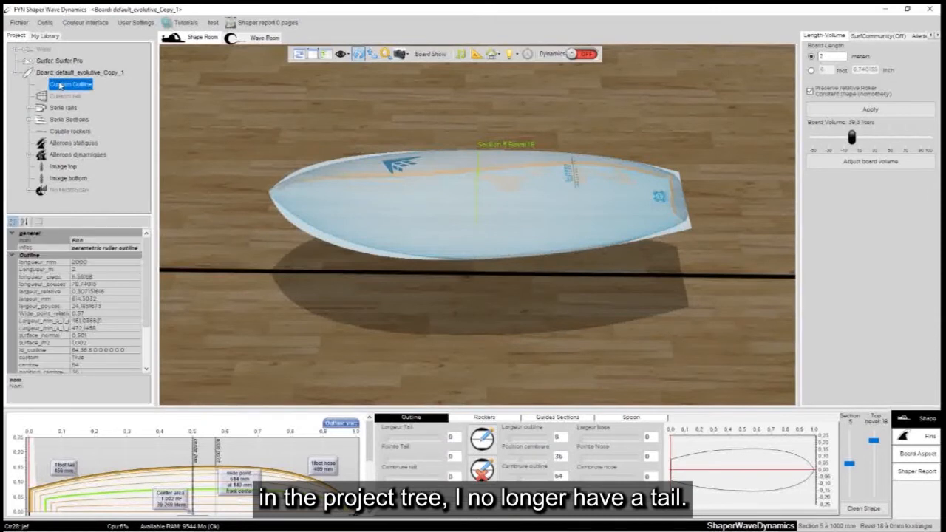
pyautogui.click(63, 97)
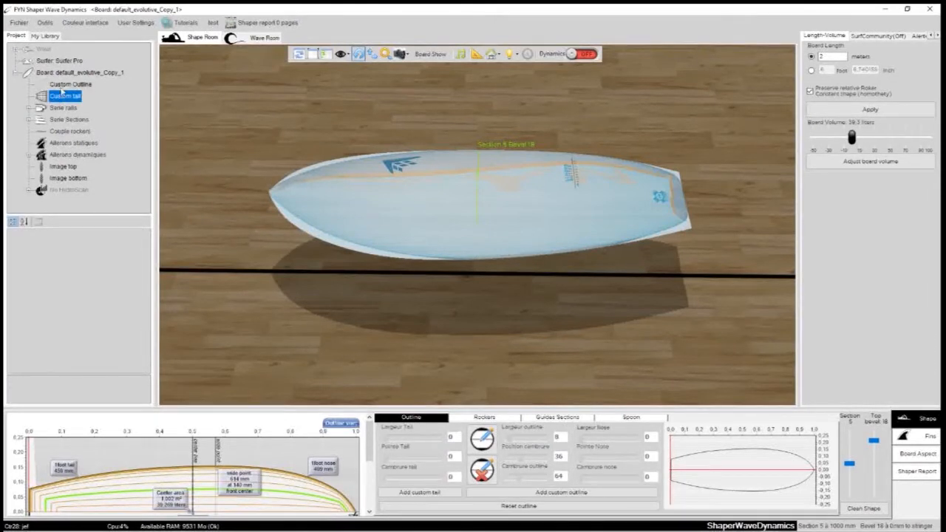
# Step: Add the library's fish_tail custom tail to the board again and collapse the list of custom tails
pyautogui.click(51, 38)
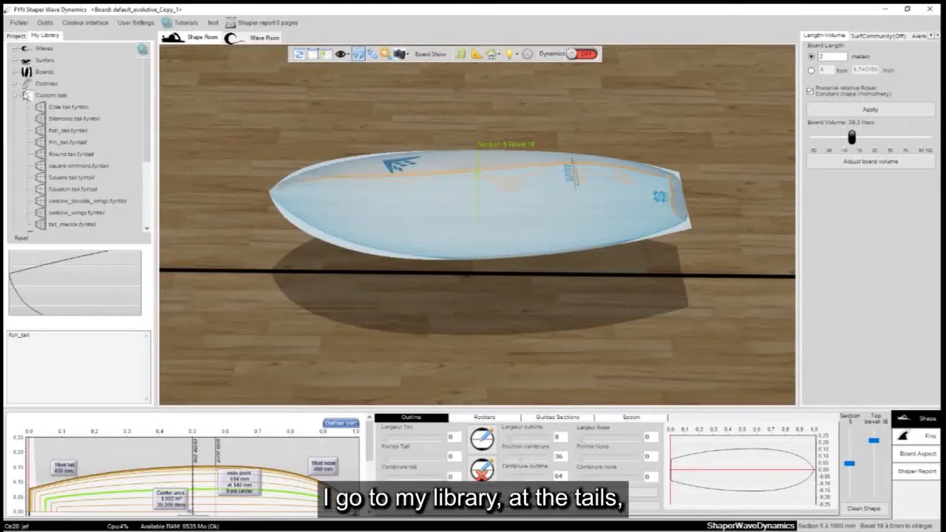
pyautogui.click(50, 130)
pyautogui.moveTo(65, 133); pyautogui.dragTo(177, 134)
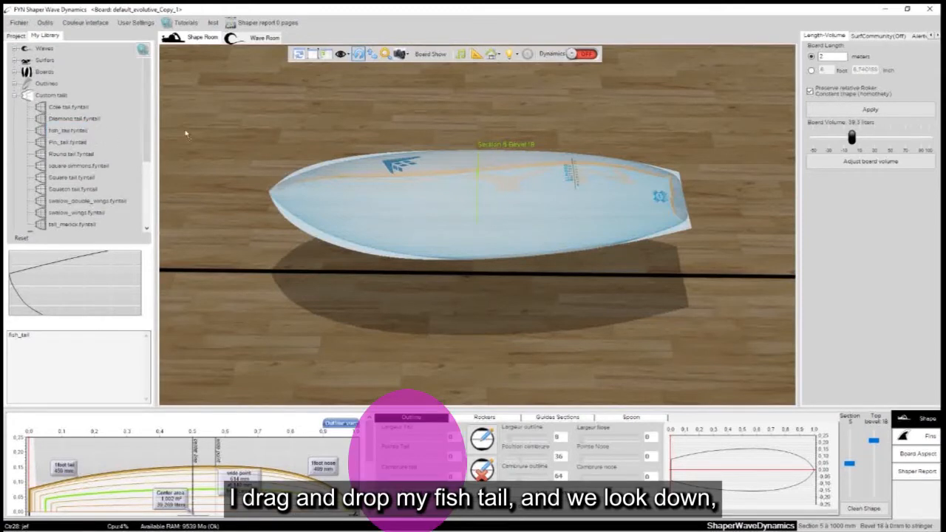
pyautogui.moveTo(307, 138); pyautogui.dragTo(414, 444)
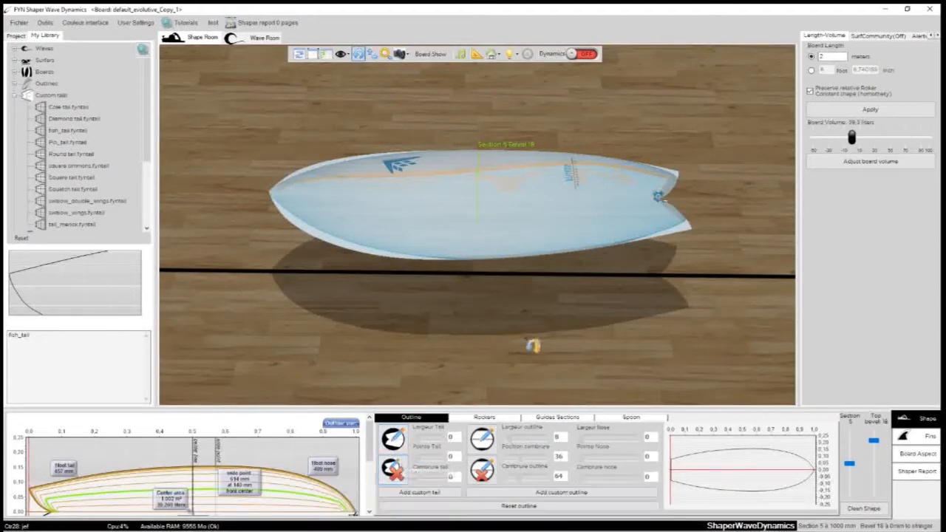
pyautogui.click(15, 97)
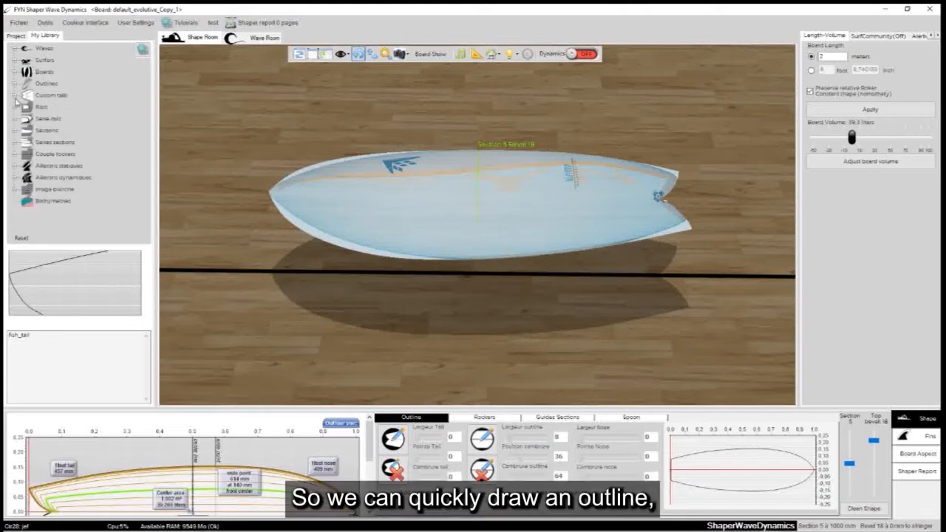
# Step: Preview the Evolutive and Jules outlines in the library and collapse the outline list
pyautogui.moveTo(294, 87); pyautogui.dragTo(296, 271)
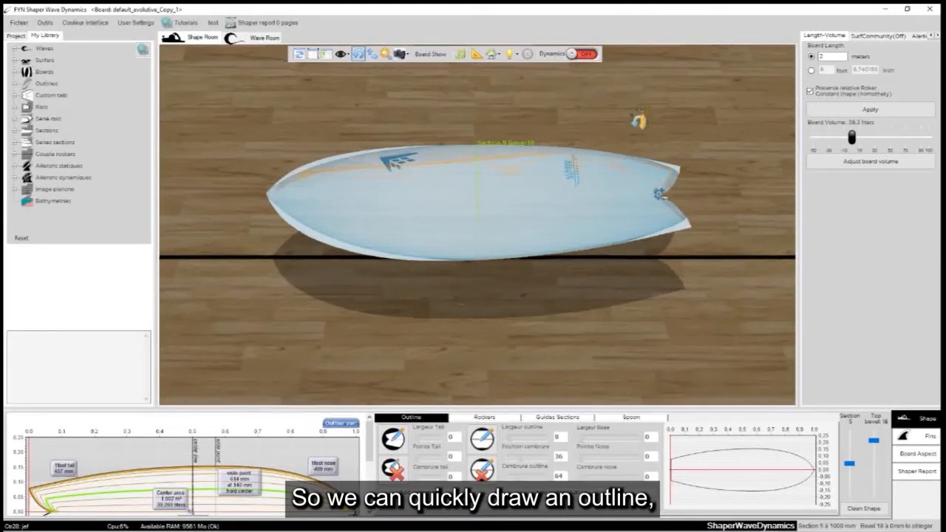
pyautogui.moveTo(641, 116); pyautogui.dragTo(326, 221)
pyautogui.click(16, 83)
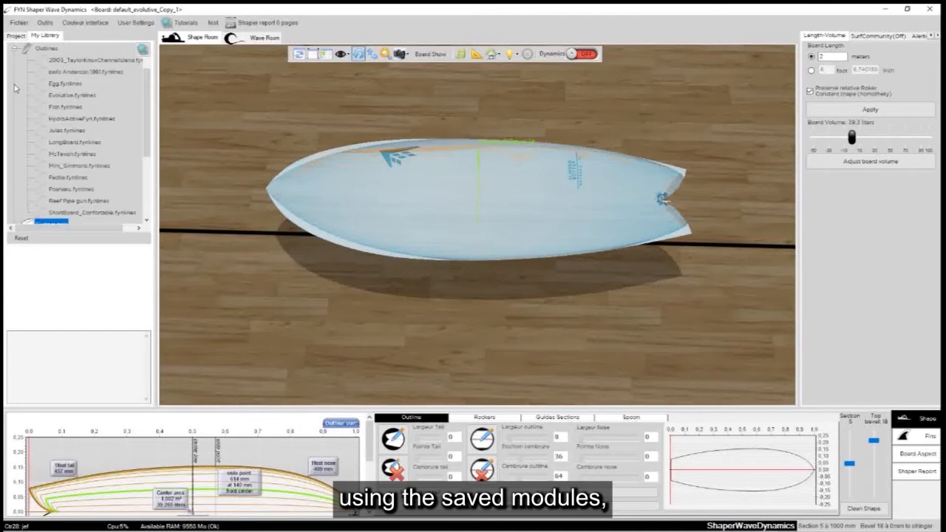
pyautogui.click(72, 95)
pyautogui.click(74, 131)
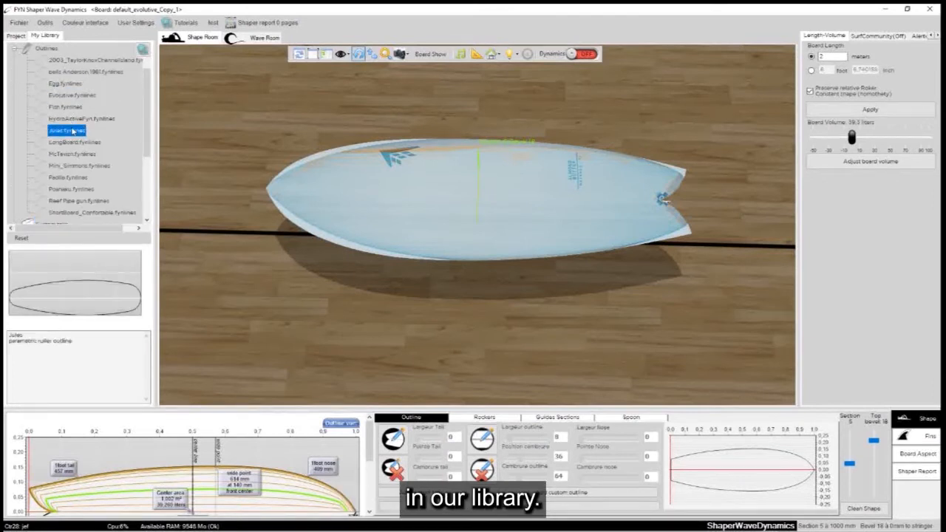
pyautogui.click(15, 48)
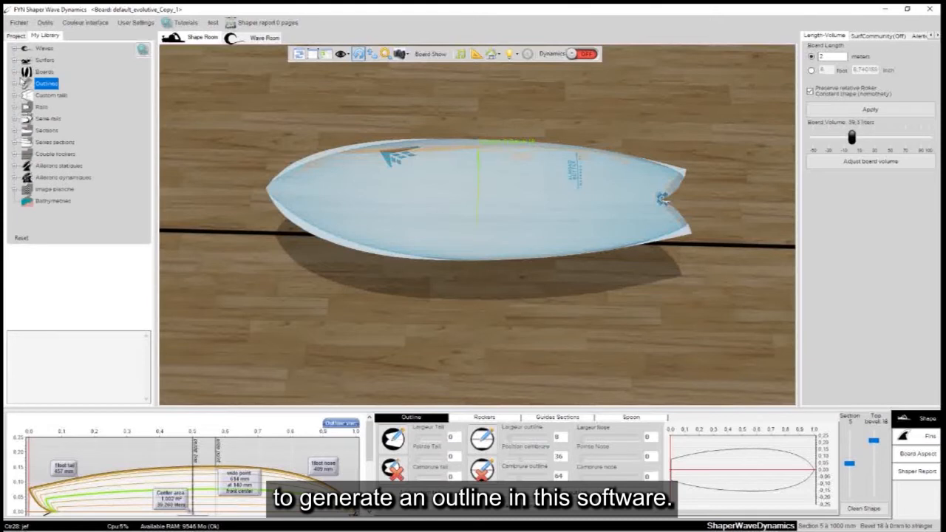
# Step: Preview the Fish, Egg, Jules, LongBoard and McTavish outlines in the library
pyautogui.click(16, 83)
pyautogui.click(62, 108)
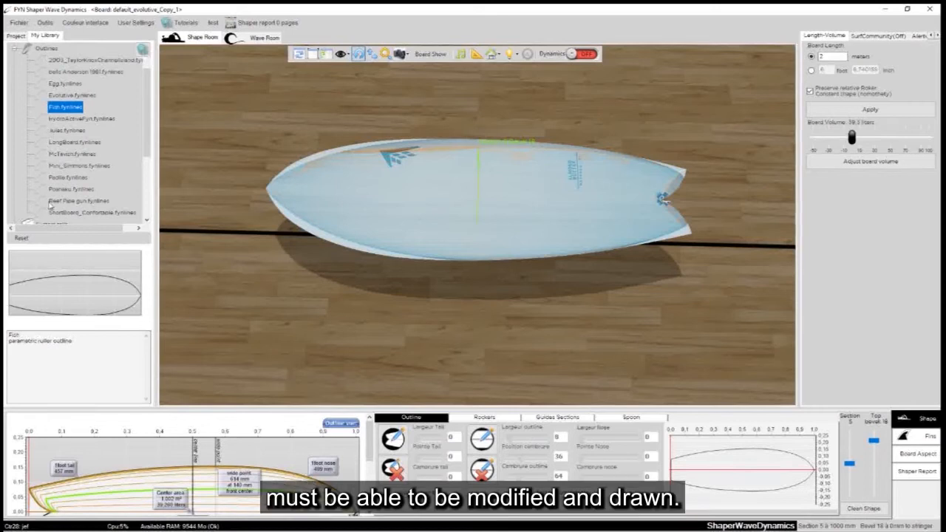
pyautogui.click(65, 85)
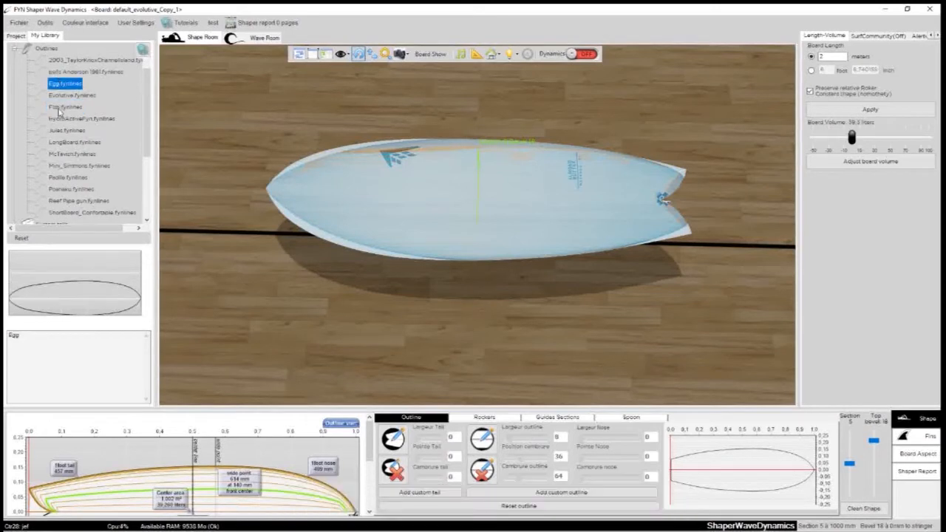
pyautogui.click(62, 110)
pyautogui.click(66, 130)
pyautogui.click(66, 142)
pyautogui.click(67, 154)
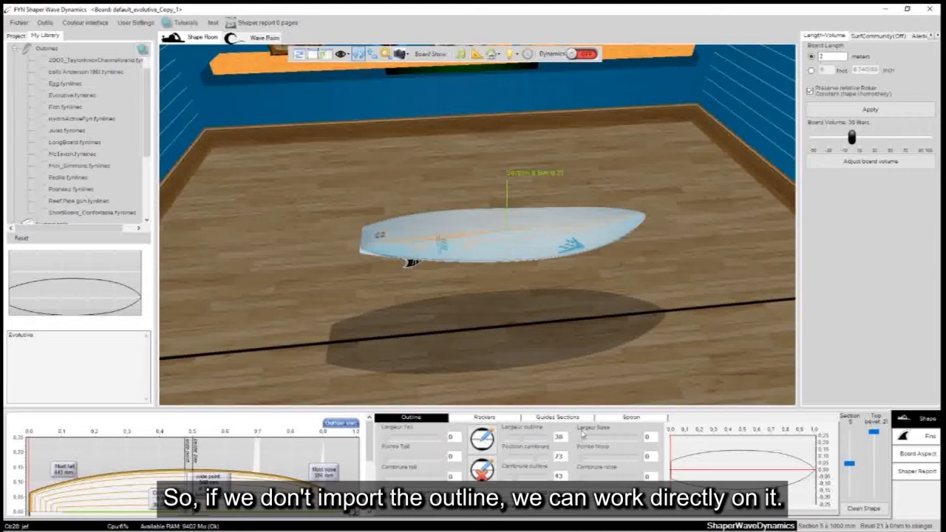
# Step: Delete the board's imported custom outline and hide the fins in the 3D view
pyautogui.moveTo(460, 173); pyautogui.dragTo(524, 309)
pyautogui.click(482, 474)
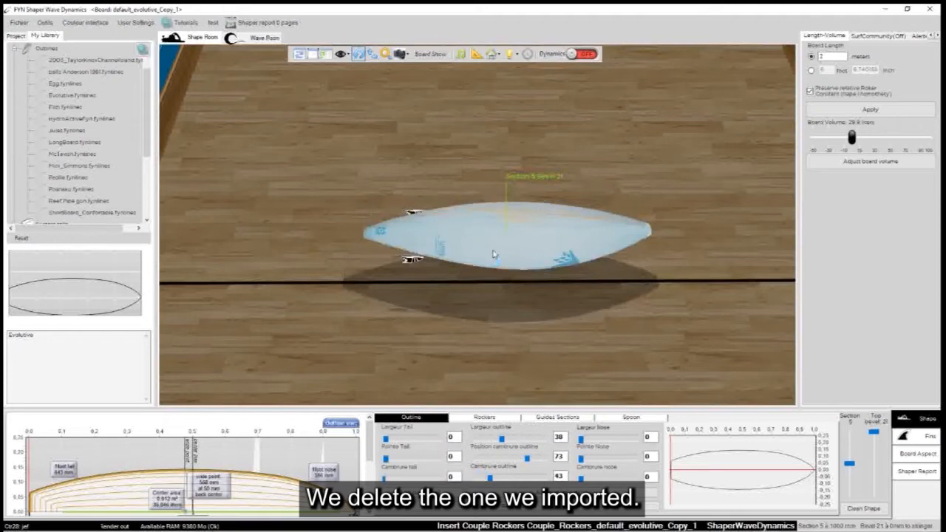
pyautogui.click(422, 60)
pyautogui.click(425, 68)
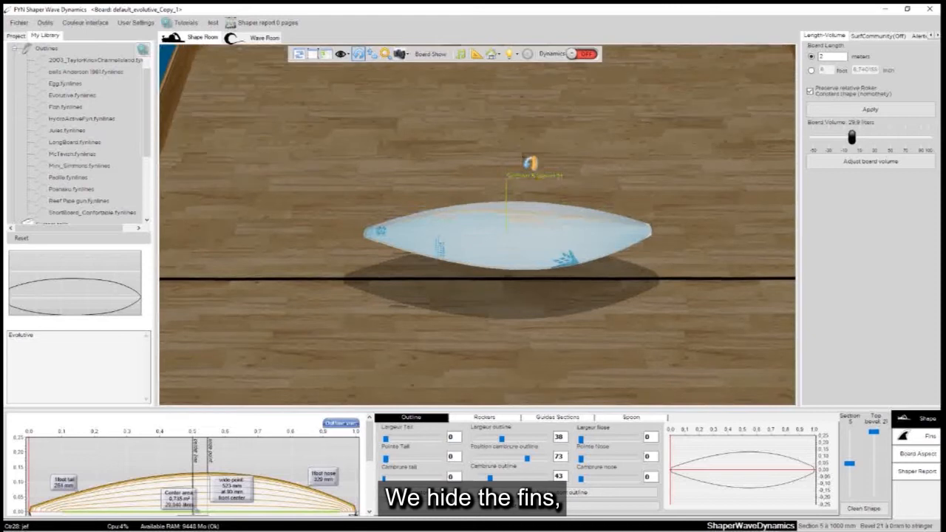
# Step: Switch the 3D view of the board to the top view (Vue dessus)
pyautogui.moveTo(531, 163); pyautogui.dragTo(519, 332)
pyautogui.moveTo(526, 142); pyautogui.dragTo(499, 355)
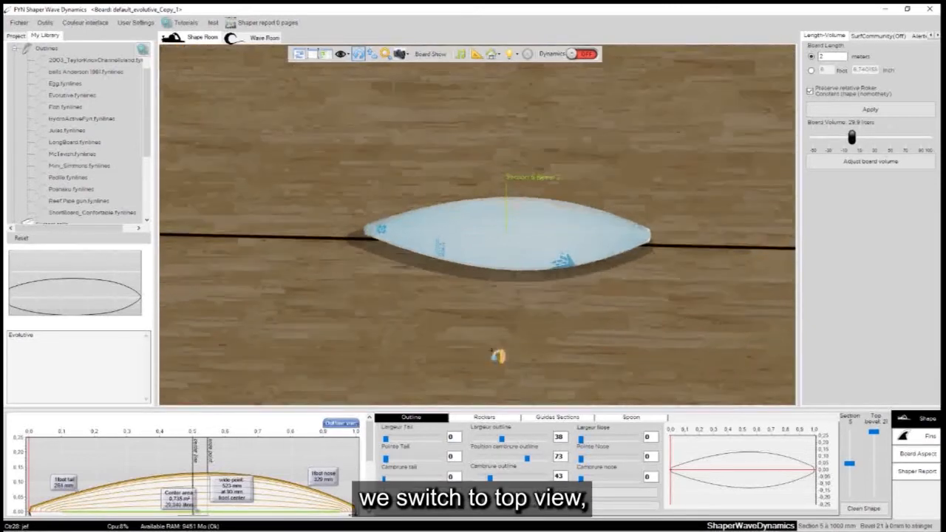
pyautogui.click(345, 54)
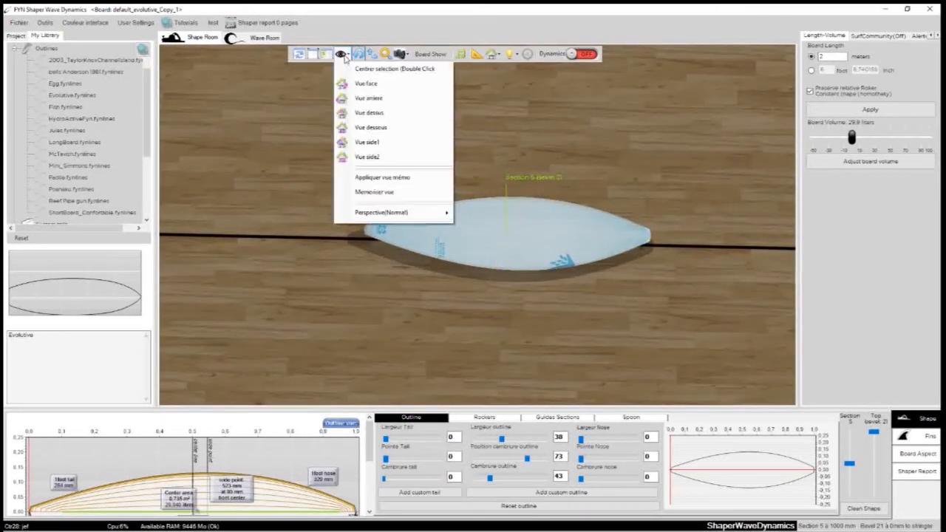
pyautogui.click(369, 112)
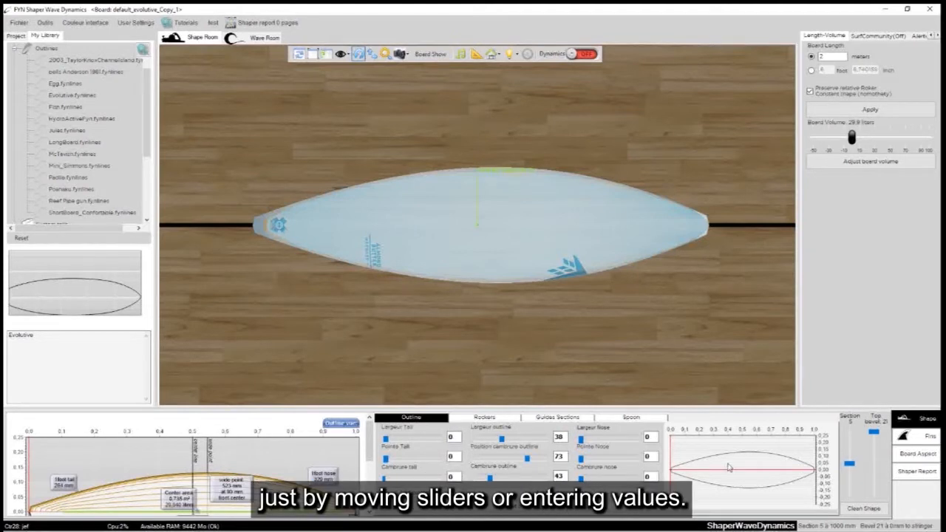
# Step: Set the board's Largeur outline to 47, Position cambrure outline to 25 and Cambrure outline to 73
pyautogui.moveTo(504, 439); pyautogui.dragTo(518, 463)
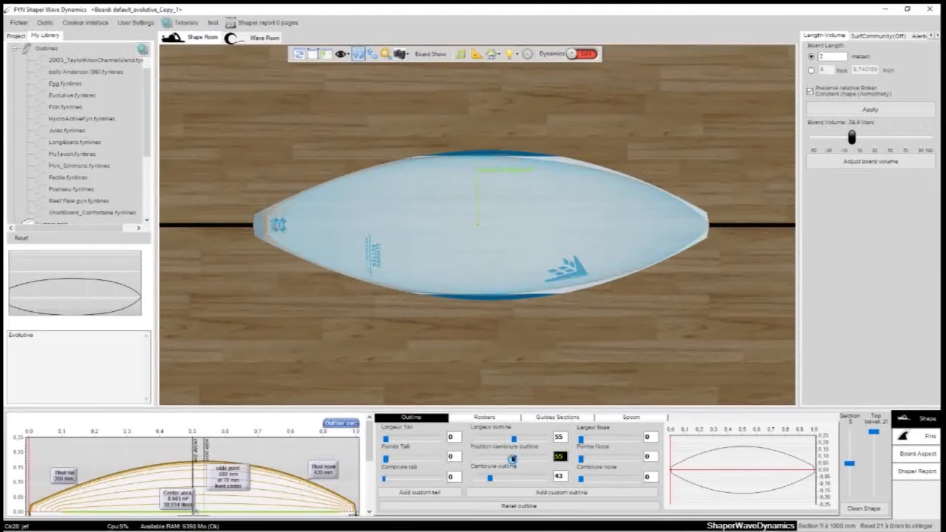
pyautogui.moveTo(513, 439)
pyautogui.mouseDown()
pyautogui.moveTo(528, 441)
pyautogui.moveTo(492, 447)
pyautogui.moveTo(507, 439)
pyautogui.mouseUp()
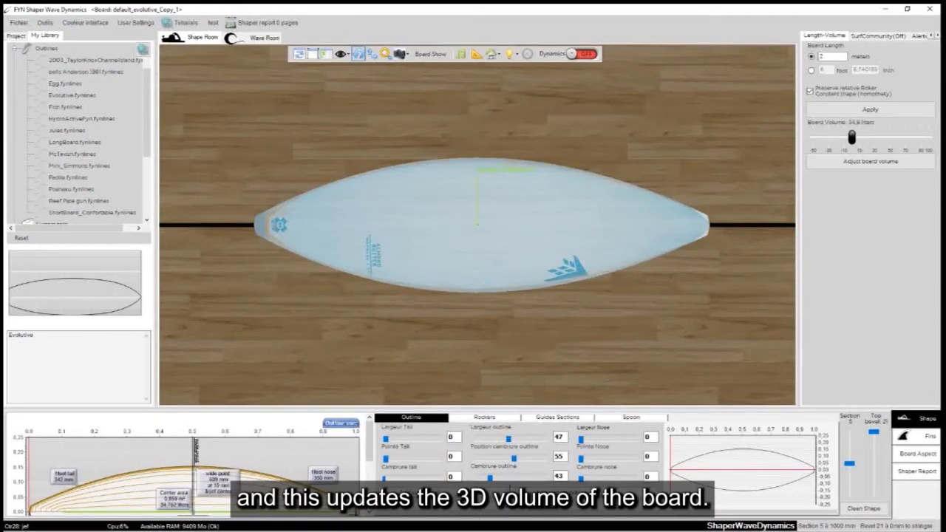
pyautogui.moveTo(515, 459); pyautogui.dragTo(495, 462)
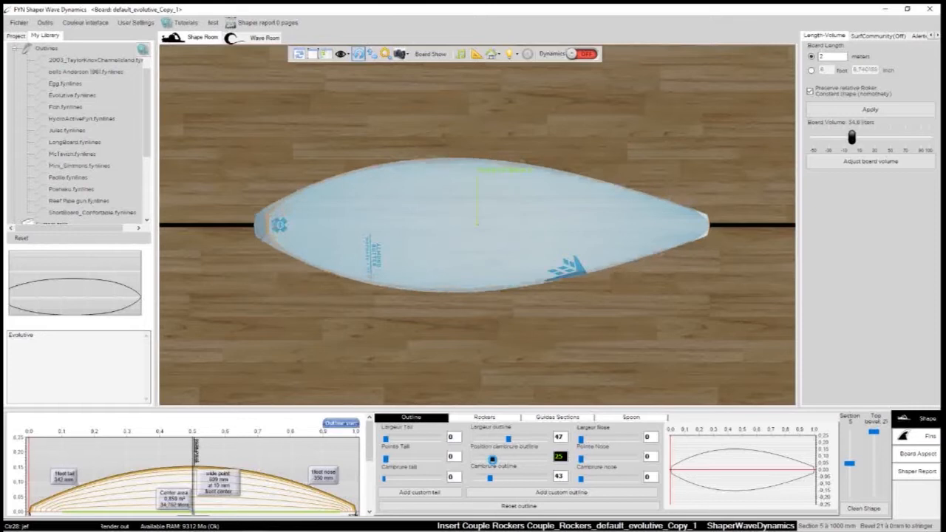
pyautogui.click(492, 479)
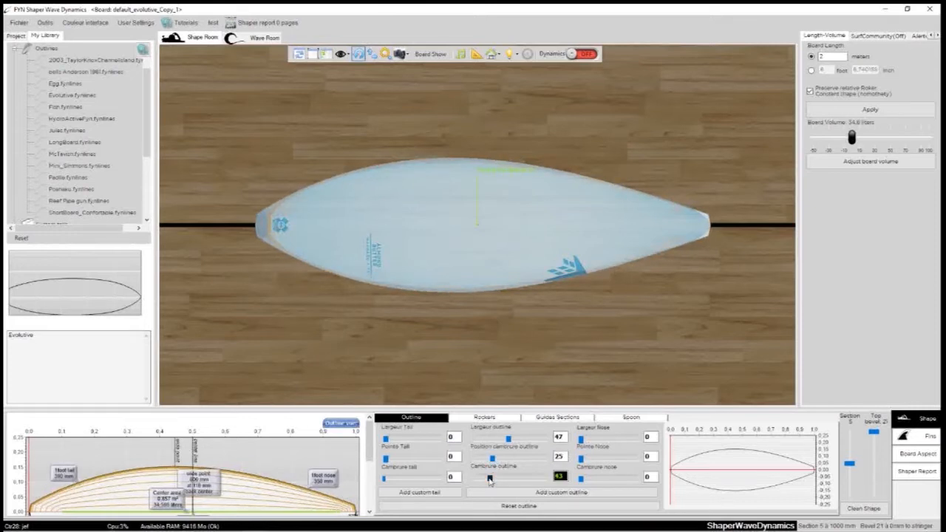
pyautogui.moveTo(491, 482)
pyautogui.mouseDown()
pyautogui.moveTo(513, 482)
pyautogui.moveTo(500, 481)
pyautogui.mouseUp()
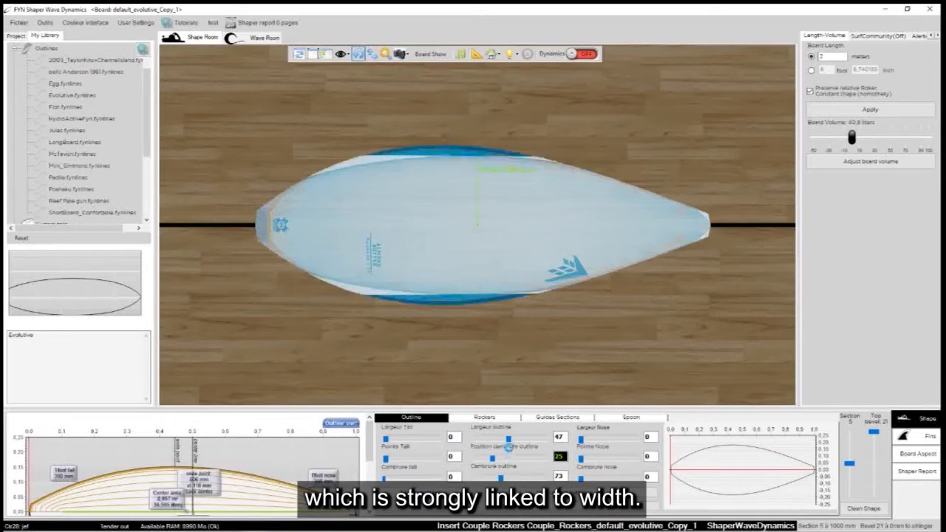
pyautogui.click(509, 439)
pyautogui.moveTo(508, 441); pyautogui.dragTo(509, 444)
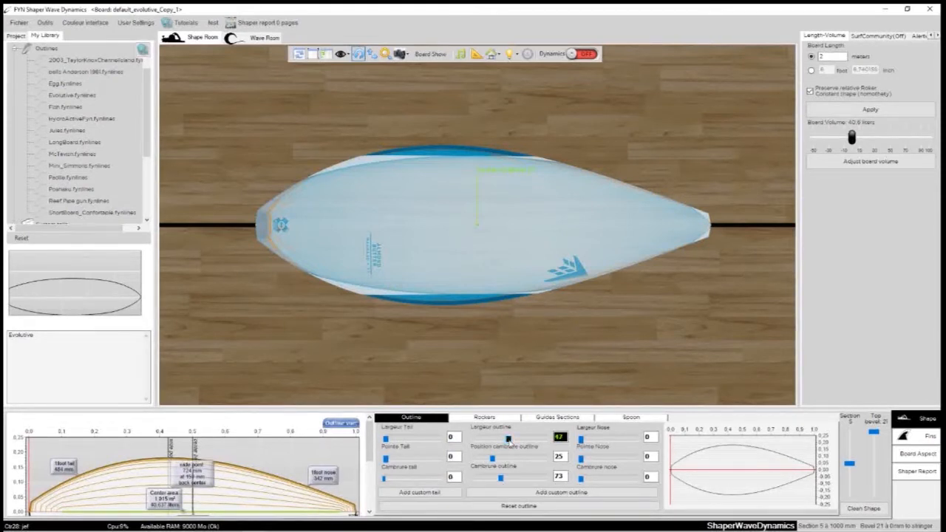
# Step: Set Largeur Tail to 15, Largeur outline to 15, Pointe Tail to 0 and Cambrure tail to 20
pyautogui.moveTo(385, 439); pyautogui.dragTo(414, 442)
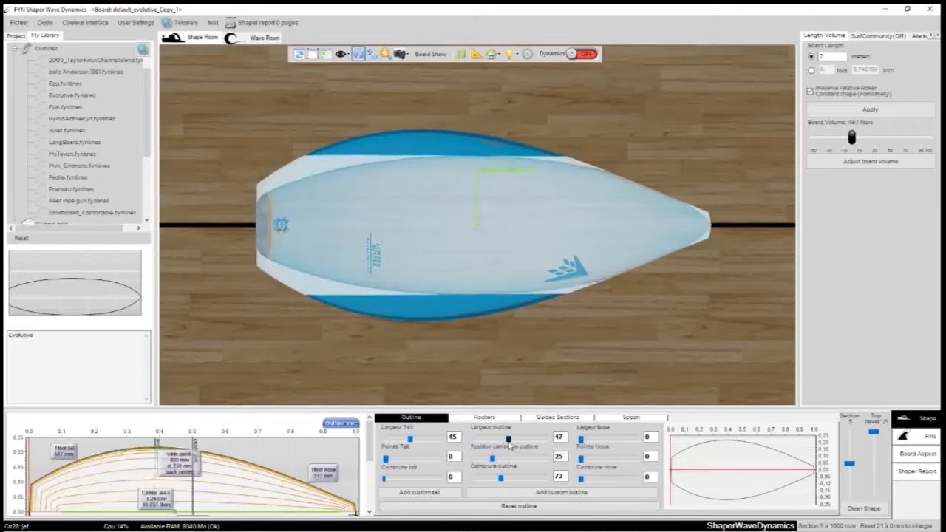
pyautogui.moveTo(507, 439); pyautogui.dragTo(485, 441)
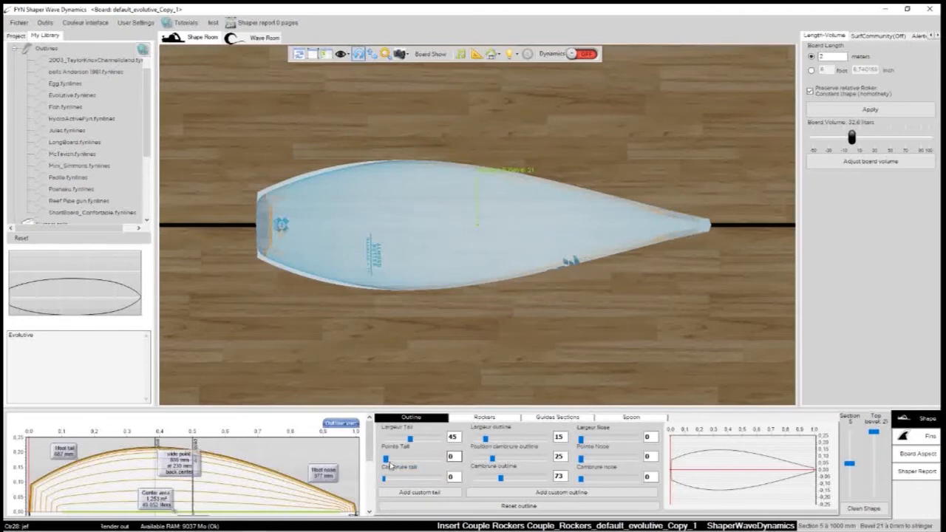
pyautogui.moveTo(386, 459); pyautogui.dragTo(397, 480)
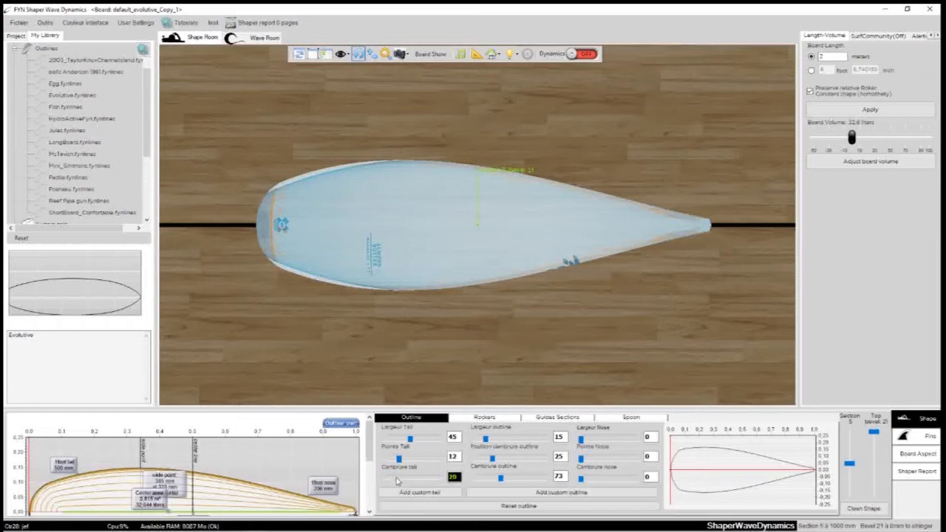
pyautogui.moveTo(410, 440); pyautogui.dragTo(389, 465)
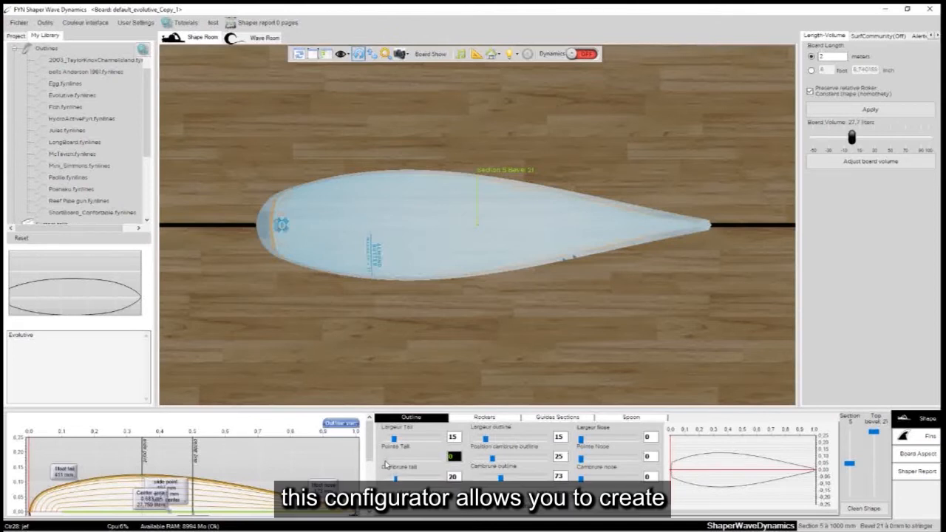
# Step: Set Largeur outline to 22 and Position cambrure outline to 58
pyautogui.click(492, 458)
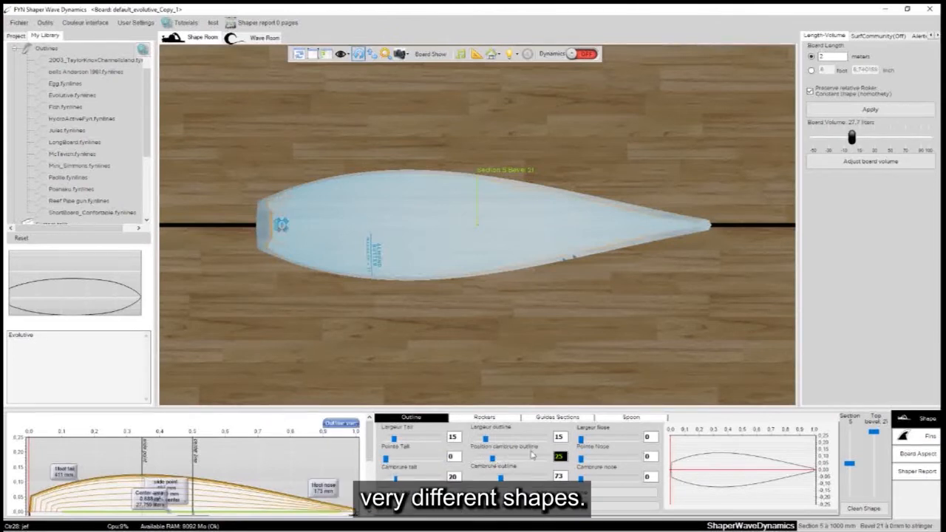
pyautogui.moveTo(485, 443); pyautogui.dragTo(516, 461)
pyautogui.click(493, 458)
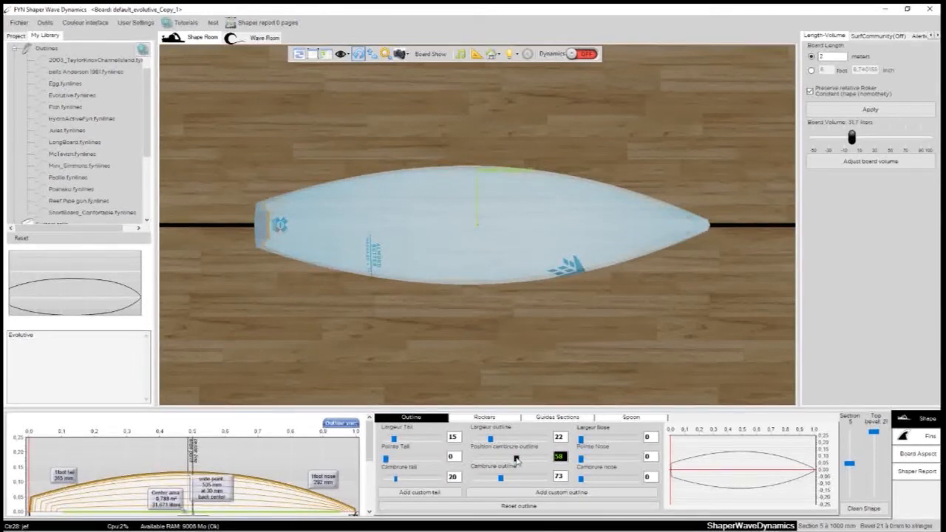
# Step: Shape a pointed nose with Largeur Nose at 10 and Pointe Nose at 60
pyautogui.moveTo(583, 439); pyautogui.dragTo(589, 441)
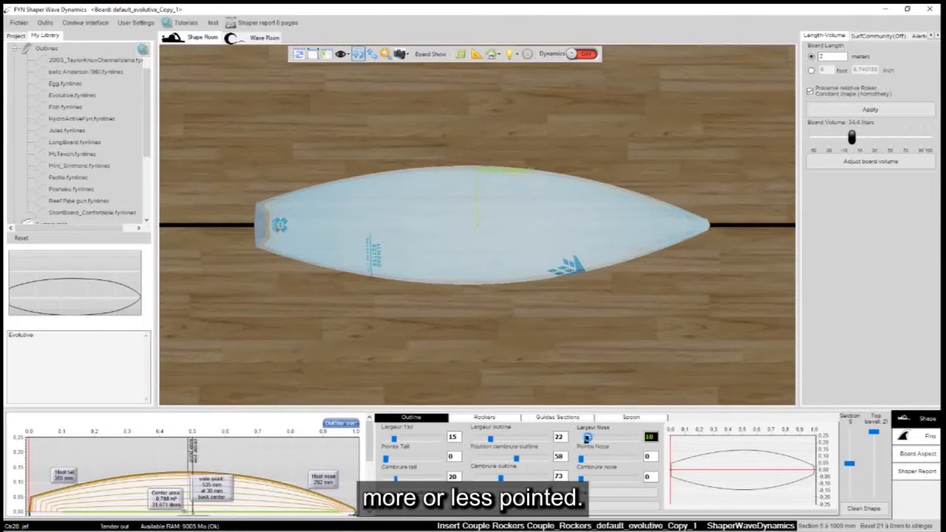
pyautogui.moveTo(582, 459); pyautogui.dragTo(615, 458)
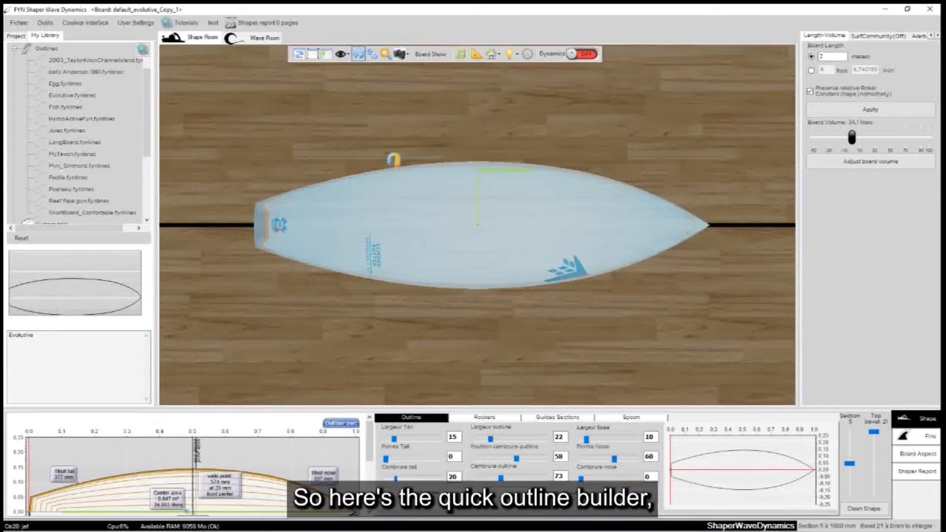
pyautogui.click(496, 479)
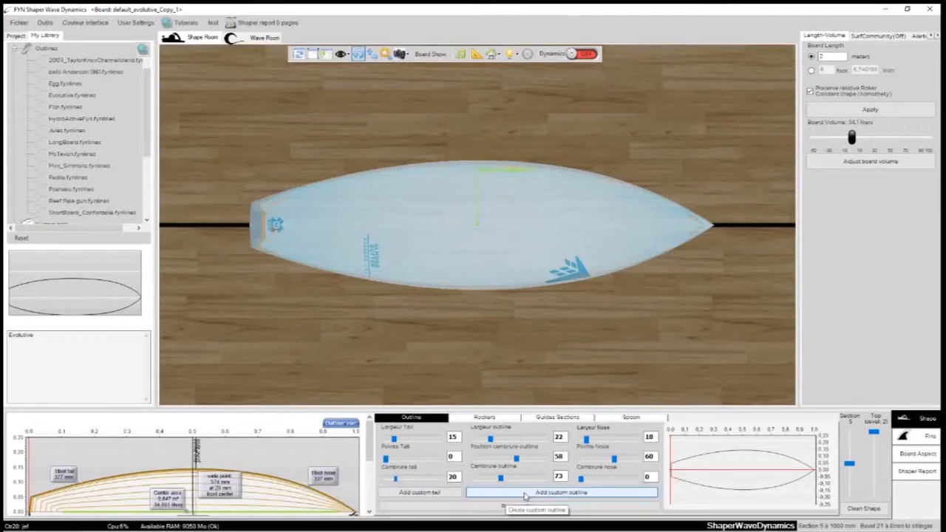
# Step: Add a custom outline to the board and narrow it by seven increments in the outline editor
pyautogui.click(640, 492)
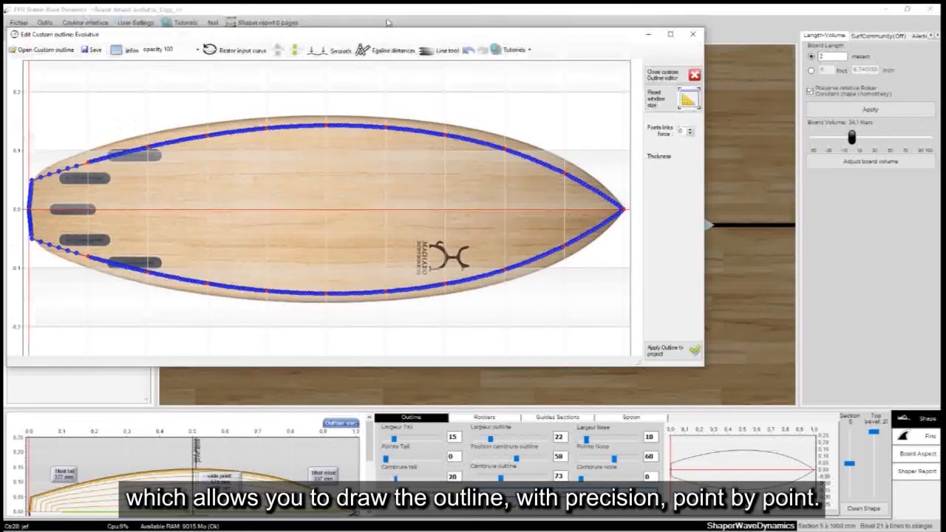
pyautogui.moveTo(390, 37); pyautogui.dragTo(543, 68)
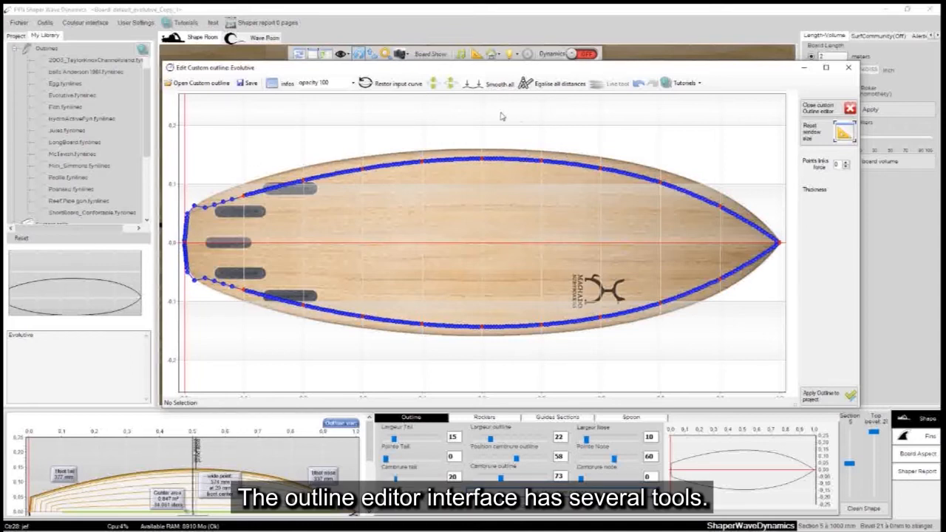
pyautogui.click(432, 88)
pyautogui.click(433, 87)
pyautogui.click(432, 88)
pyautogui.click(432, 88)
pyautogui.click(433, 88)
pyautogui.click(432, 88)
pyautogui.click(432, 88)
# Step: Widen the custom outline by ten increments in the outline editor
pyautogui.click(455, 88)
pyautogui.click(456, 88)
pyautogui.click(456, 88)
pyautogui.click(456, 88)
pyautogui.click(456, 86)
pyautogui.click(456, 87)
pyautogui.click(456, 86)
pyautogui.click(457, 86)
pyautogui.click(456, 87)
pyautogui.click(456, 87)
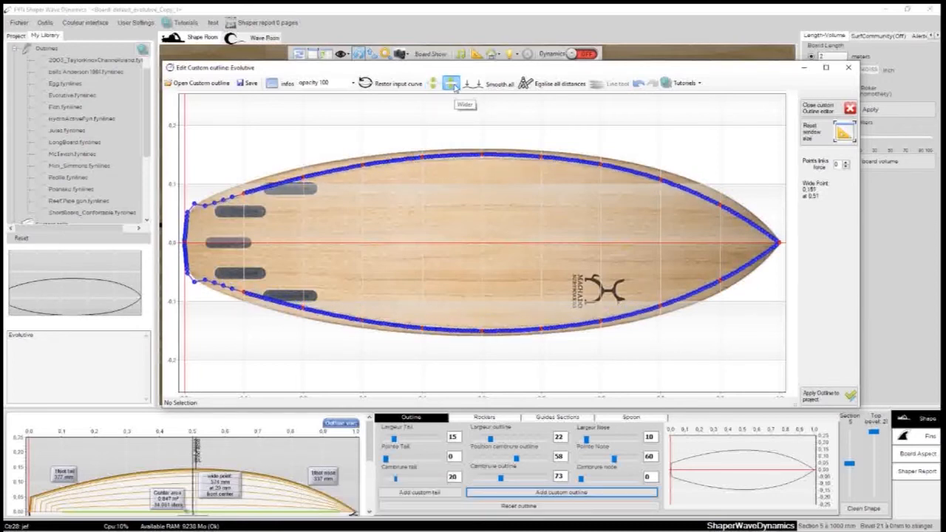
# Step: Smooth all points of the custom outline repeatedly and equalise the distances between them
pyautogui.click(496, 87)
pyautogui.click(495, 87)
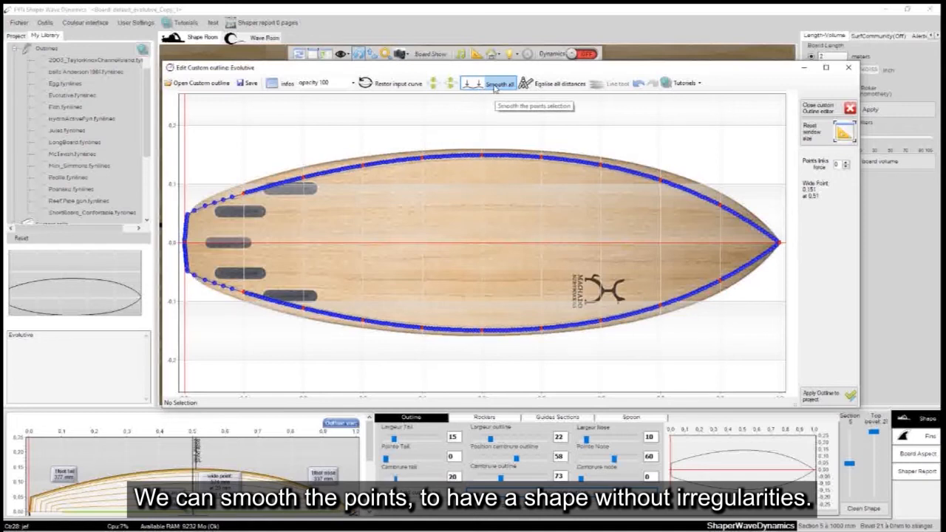
pyautogui.click(495, 87)
pyautogui.click(496, 88)
pyautogui.click(495, 87)
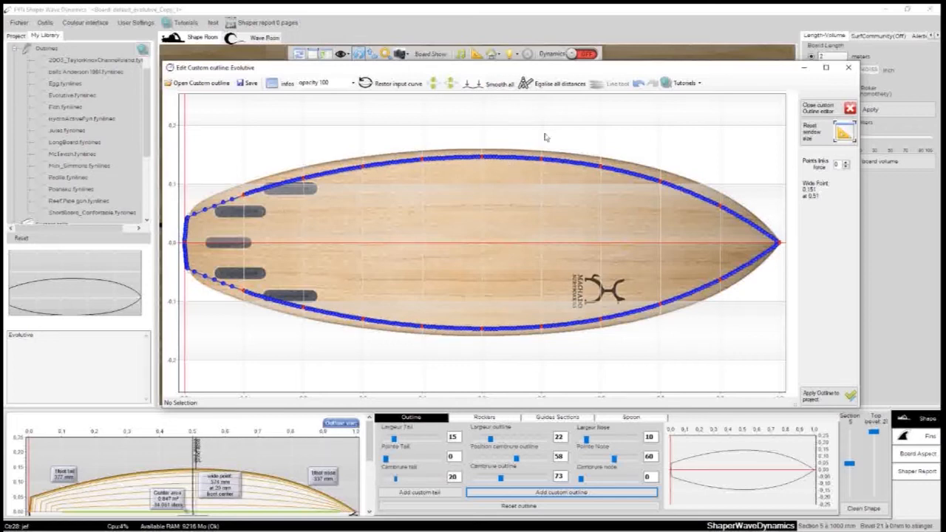
pyautogui.click(552, 85)
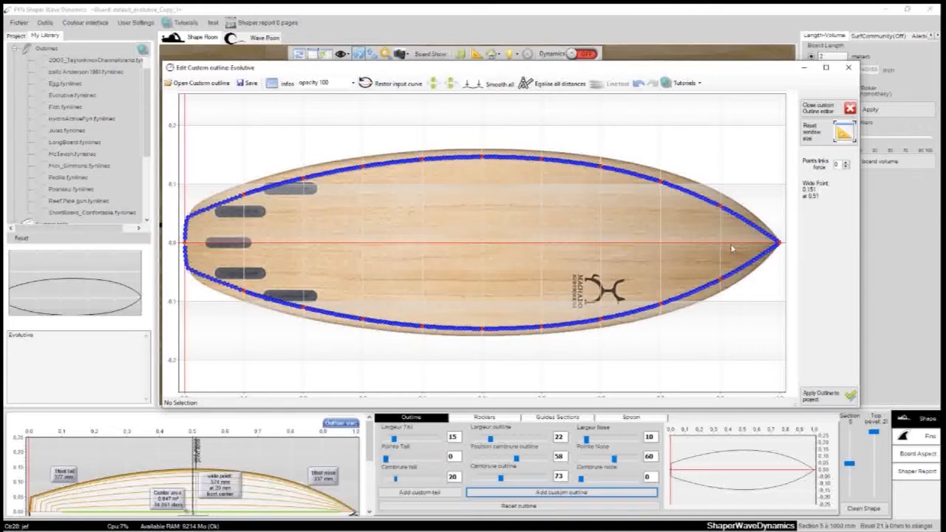
# Step: Move several neighbouring outline points near the tail outward, one by one, toward the edge of the board image
pyautogui.click(250, 191)
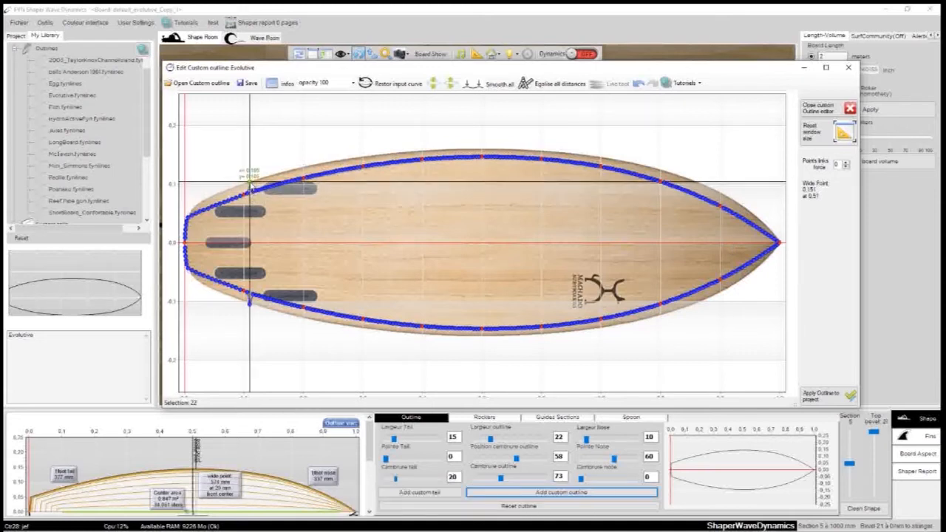
pyautogui.moveTo(251, 190); pyautogui.dragTo(253, 180)
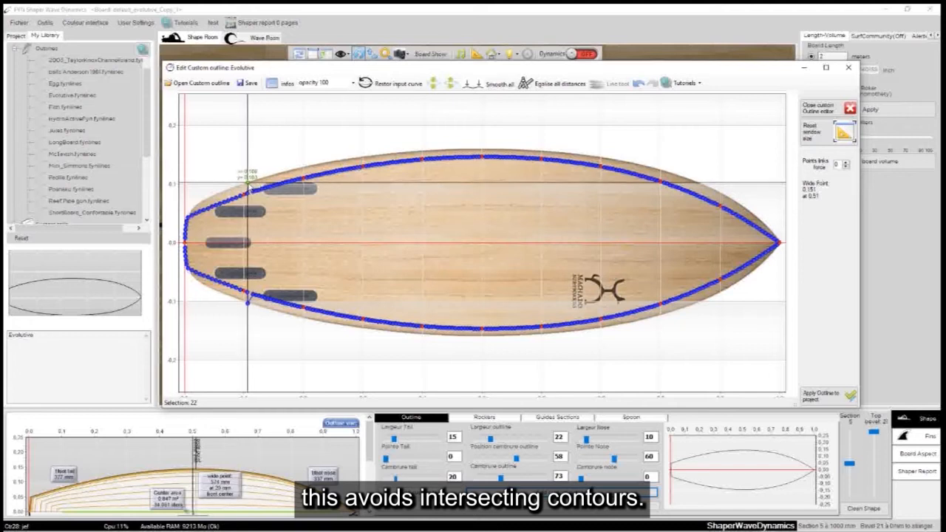
pyautogui.moveTo(253, 191); pyautogui.dragTo(257, 179)
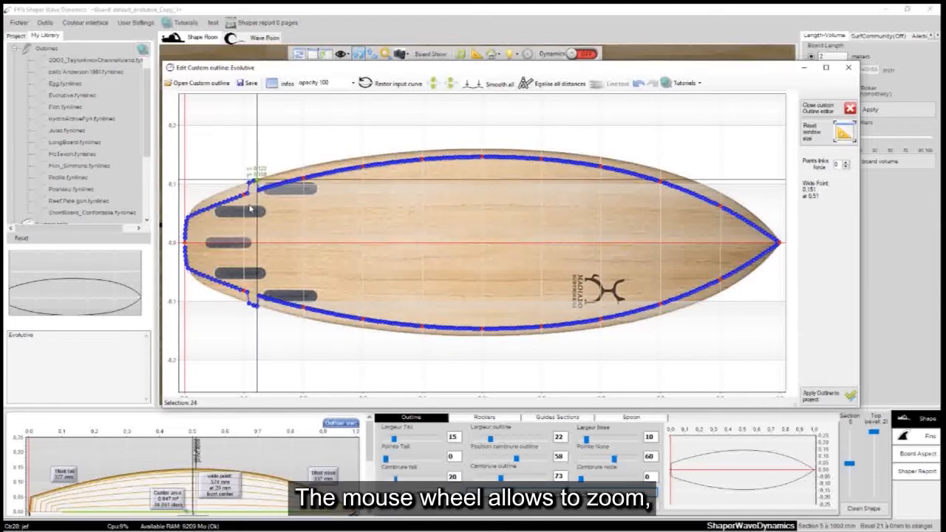
pyautogui.scroll(4, 281, 178)
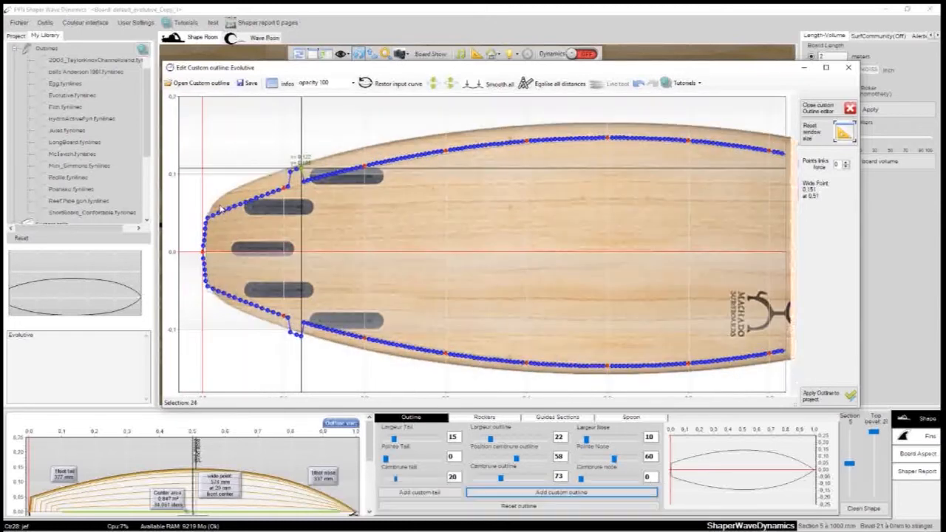
pyautogui.scroll(1, 217, 192)
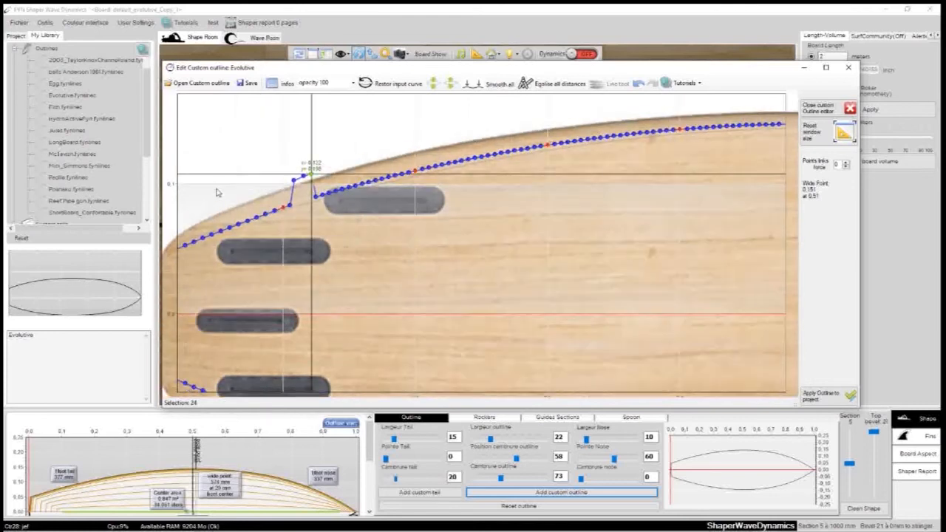
pyautogui.scroll(-2, 217, 192)
pyautogui.scroll(1, 216, 192)
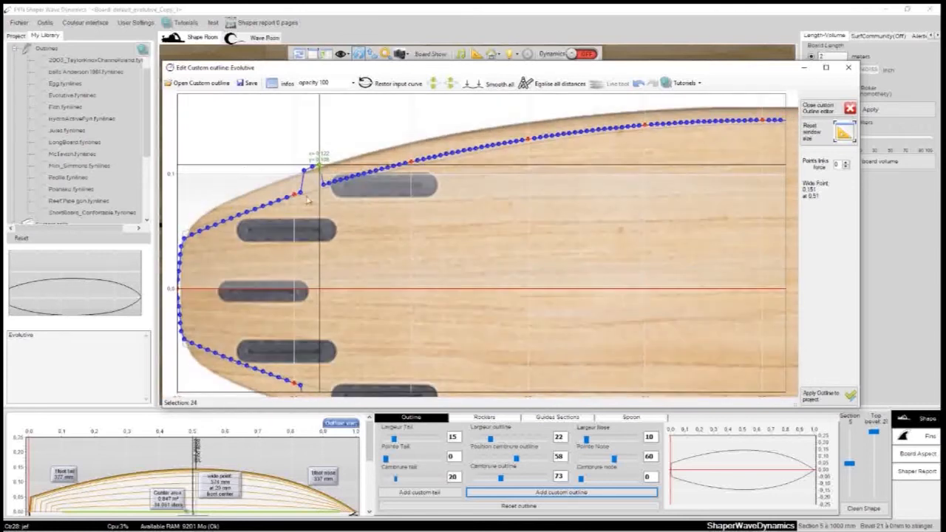
pyautogui.moveTo(324, 186); pyautogui.dragTo(332, 163)
pyautogui.scroll(3, 344, 225)
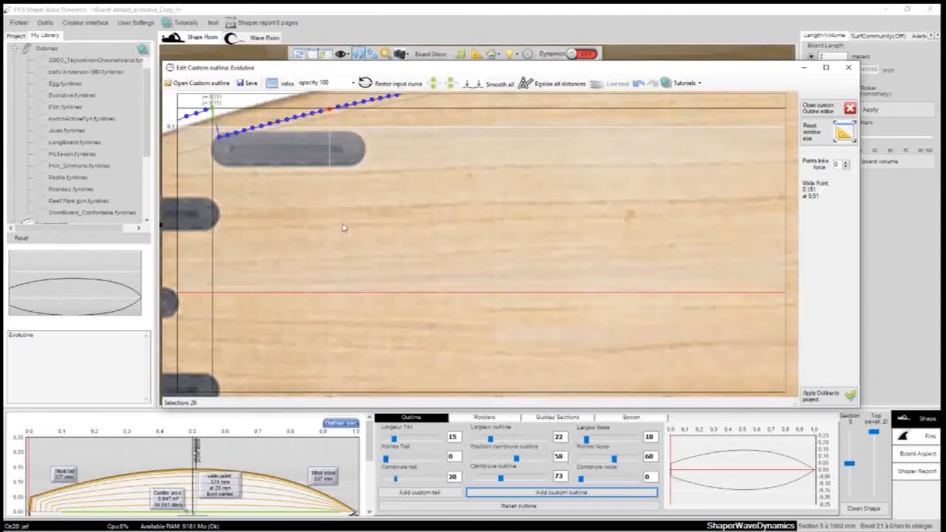
pyautogui.scroll(-4, 343, 225)
pyautogui.scroll(-2, 343, 226)
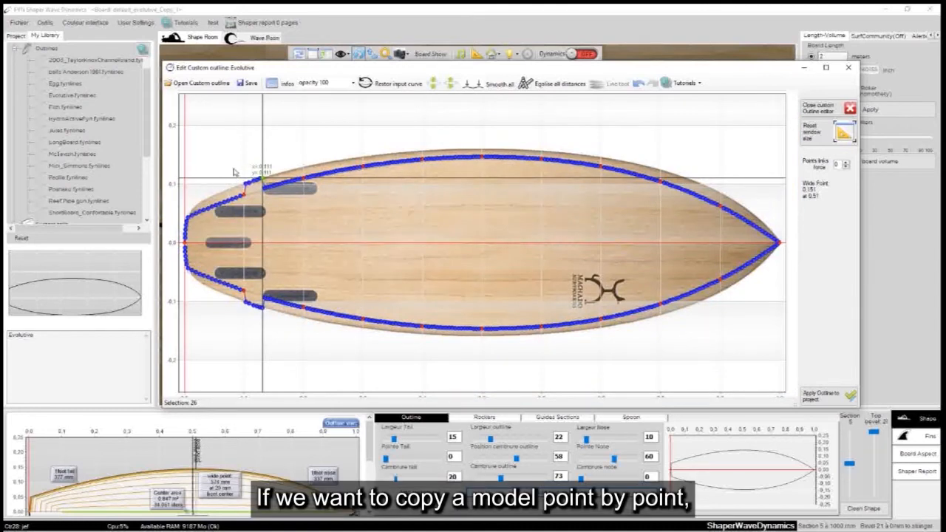
pyautogui.scroll(3, 232, 178)
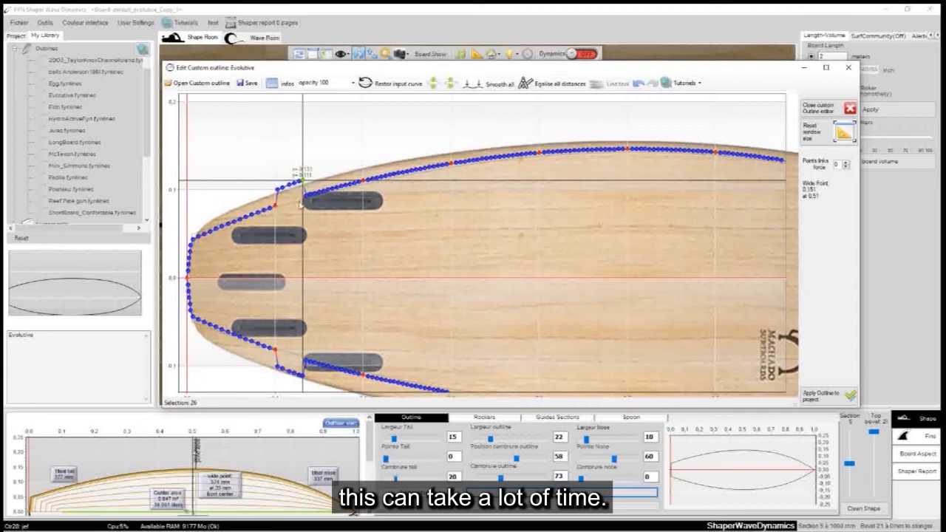
pyautogui.scroll(-3, 302, 210)
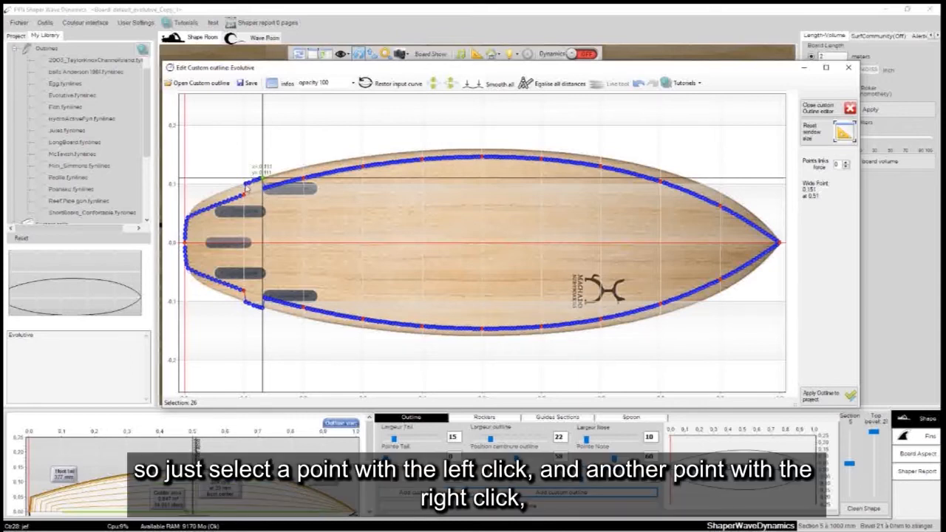
# Step: Select the upper outline's point range from 21 to 139 and start the Guide lines tool on it
pyautogui.click(246, 189)
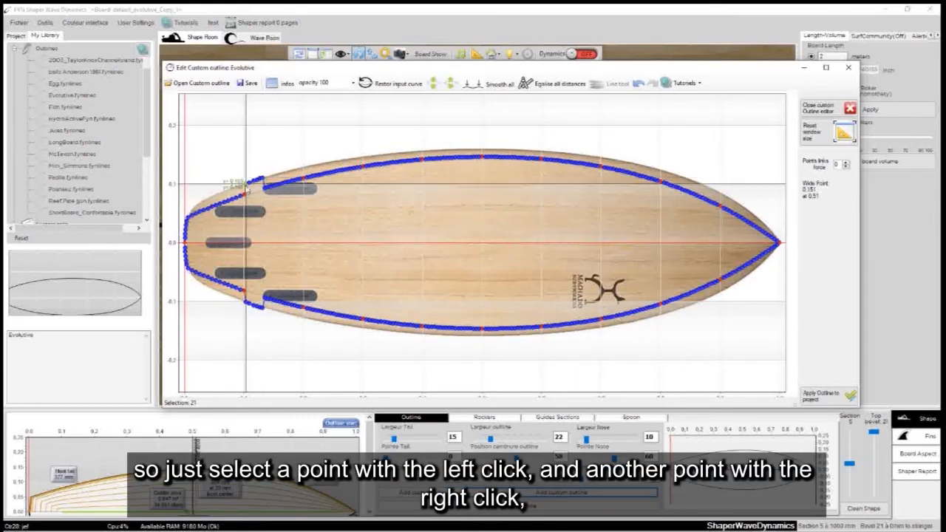
pyautogui.rightClick(600, 169)
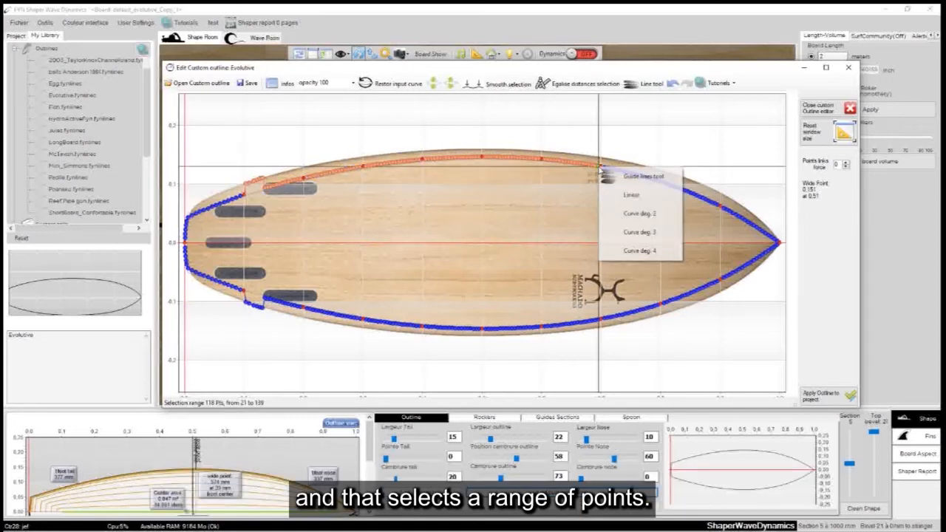
pyautogui.click(629, 177)
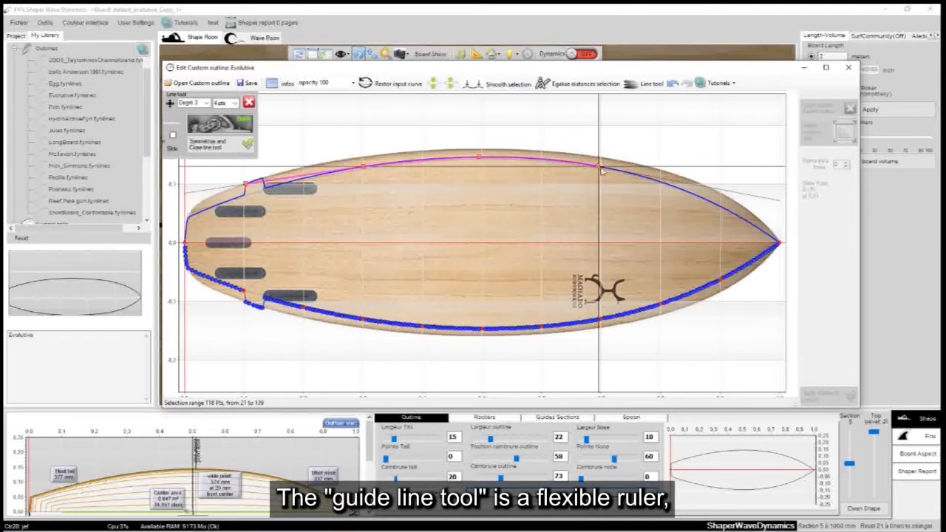
# Step: Bend the degree 3, 4-point guide line to the board image's upper edge and apply it to the selected outline stretch
pyautogui.moveTo(600, 171)
pyautogui.mouseDown()
pyautogui.moveTo(613, 116)
pyautogui.moveTo(595, 158)
pyautogui.mouseUp()
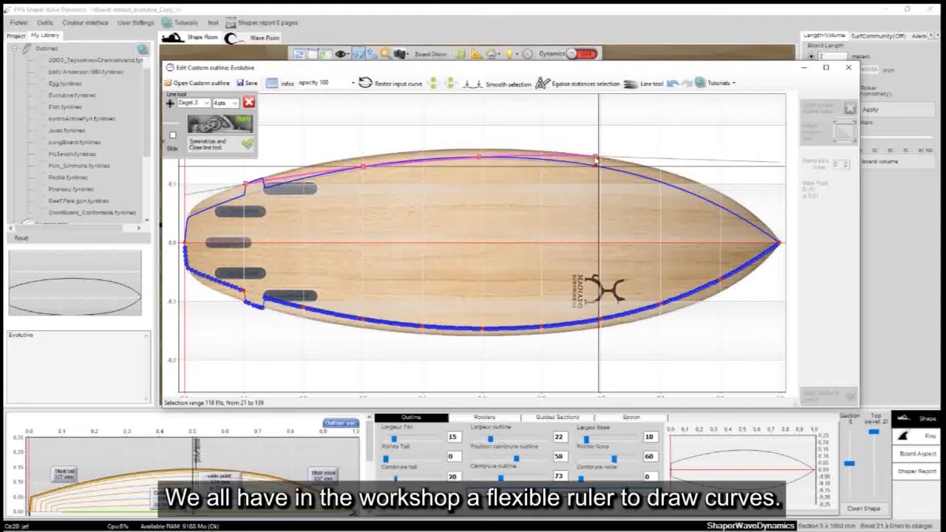
pyautogui.moveTo(479, 158); pyautogui.dragTo(479, 153)
pyautogui.moveTo(362, 170); pyautogui.dragTo(361, 160)
pyautogui.moveTo(245, 184); pyautogui.dragTo(243, 191)
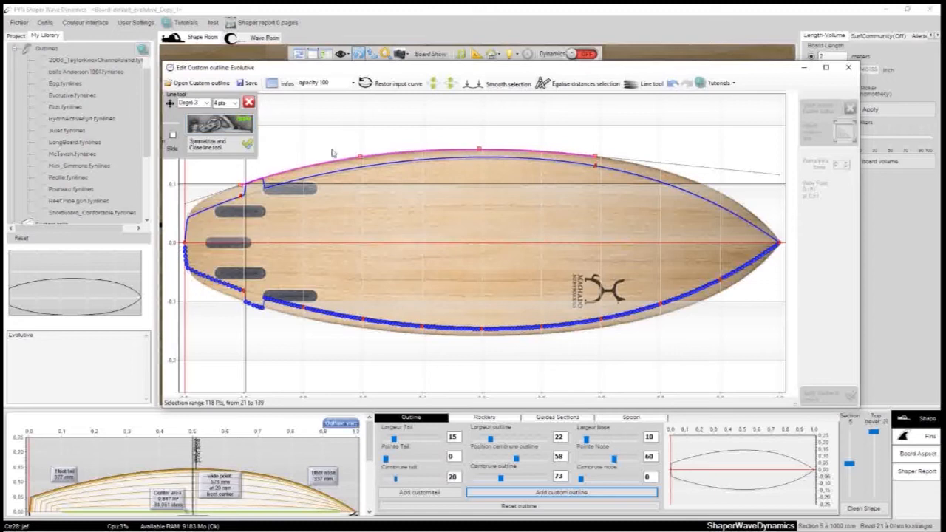
pyautogui.click(238, 130)
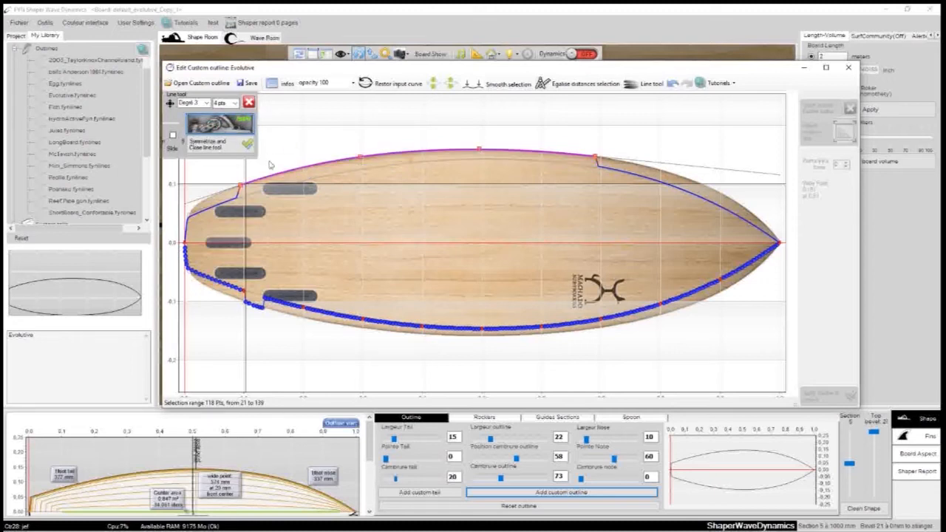
# Step: Shift the guide line forward between mid-board and near the nose, fit its four points to the board image's edge and apply it
pyautogui.moveTo(598, 158); pyautogui.dragTo(767, 229)
pyautogui.moveTo(655, 213); pyautogui.dragTo(414, 155)
pyautogui.moveTo(518, 192); pyautogui.dragTo(517, 153)
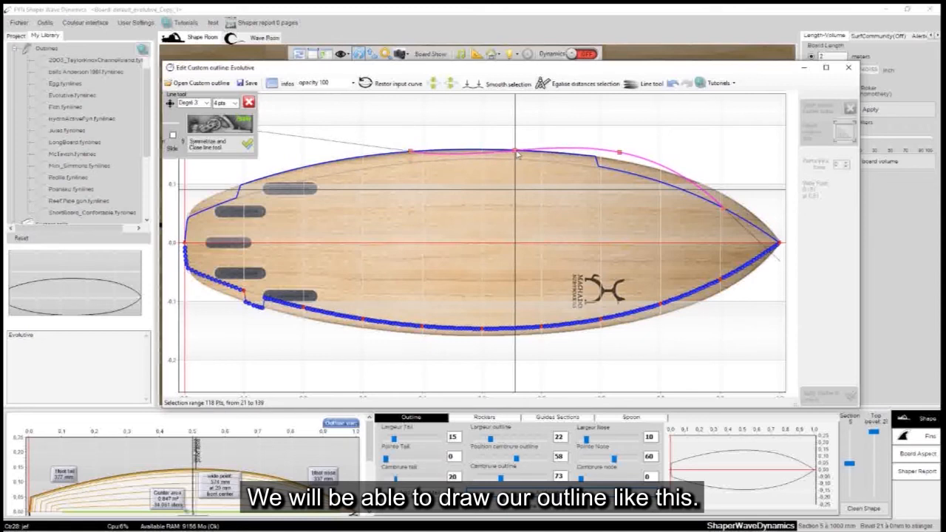
pyautogui.moveTo(619, 153); pyautogui.dragTo(620, 165)
pyautogui.moveTo(725, 213); pyautogui.dragTo(726, 197)
pyautogui.moveTo(619, 161); pyautogui.dragTo(619, 162)
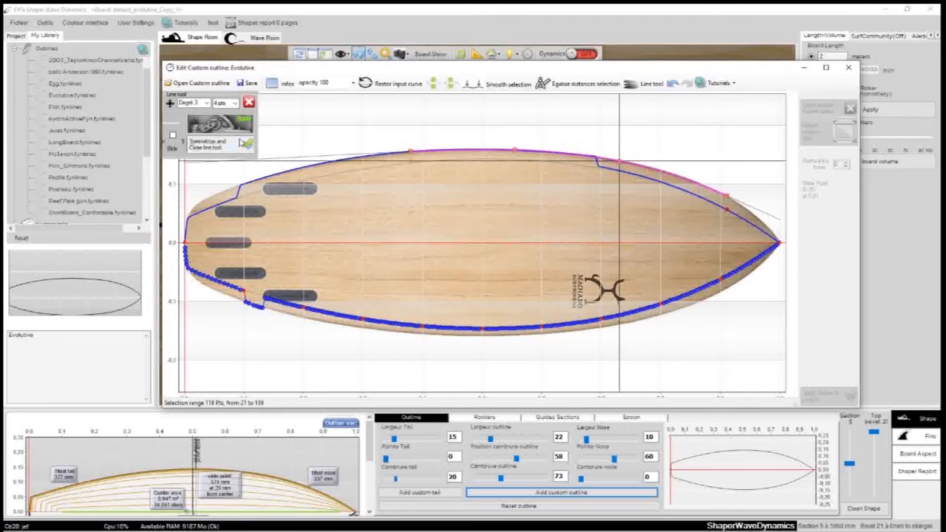
pyautogui.click(219, 124)
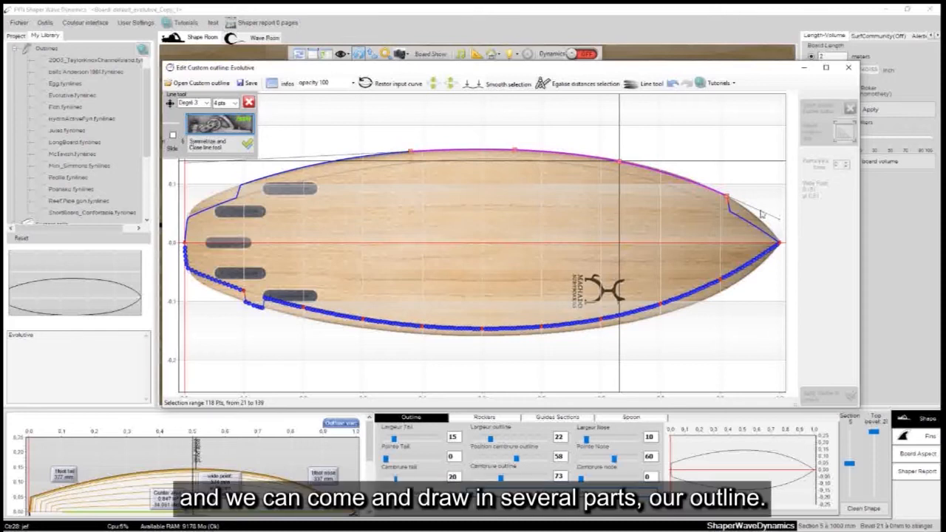
# Step: Place the guide line from the front third to the nose tip, adjust its middle points, and move the Line tool box onto the board
pyautogui.moveTo(729, 197); pyautogui.dragTo(782, 243)
pyautogui.moveTo(411, 153); pyautogui.dragTo(600, 162)
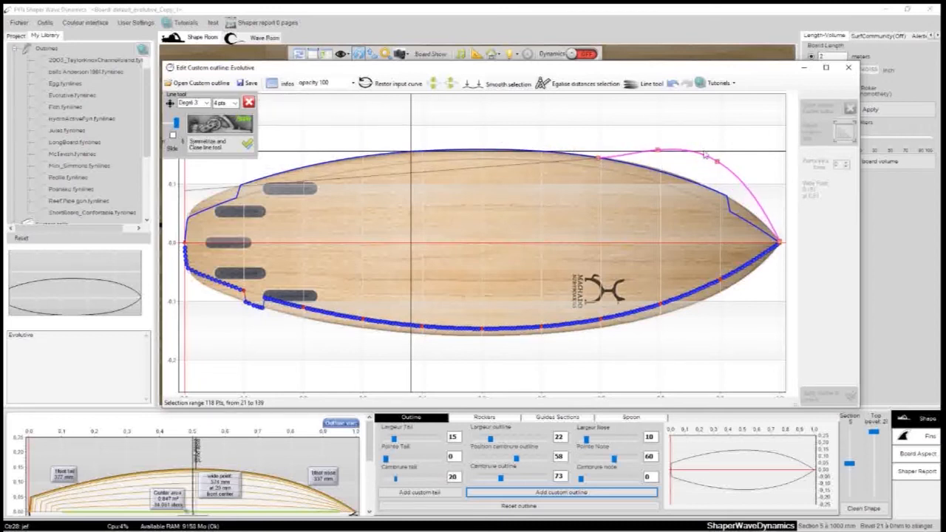
pyautogui.moveTo(716, 162); pyautogui.dragTo(699, 177)
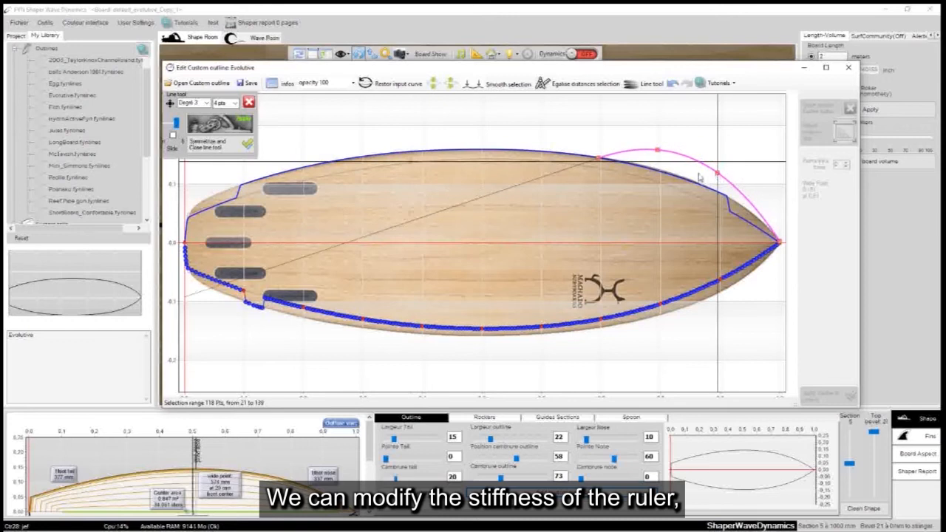
pyautogui.moveTo(656, 150); pyautogui.dragTo(657, 156)
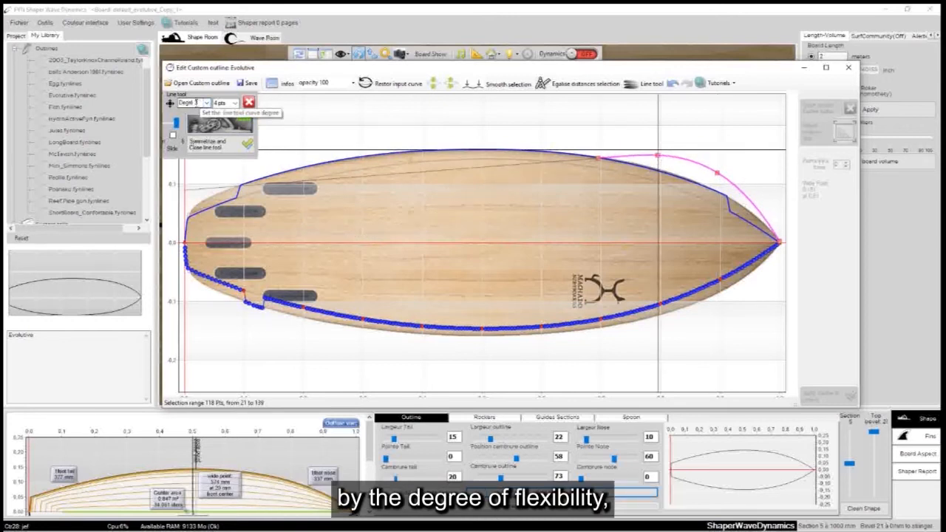
pyautogui.moveTo(170, 102); pyautogui.dragTo(506, 196)
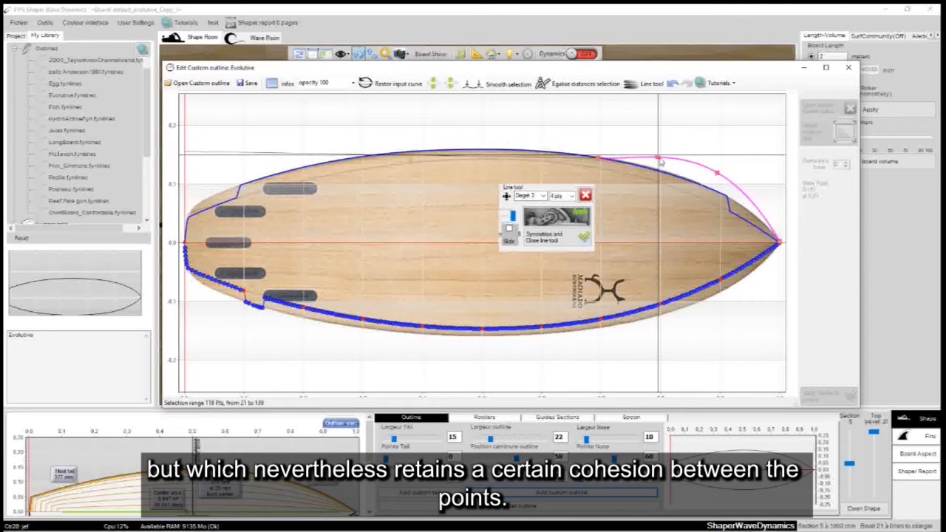
# Step: Set the guide line to degree 4 and pull its three middle points outward beyond the nose outline
pyautogui.click(542, 196)
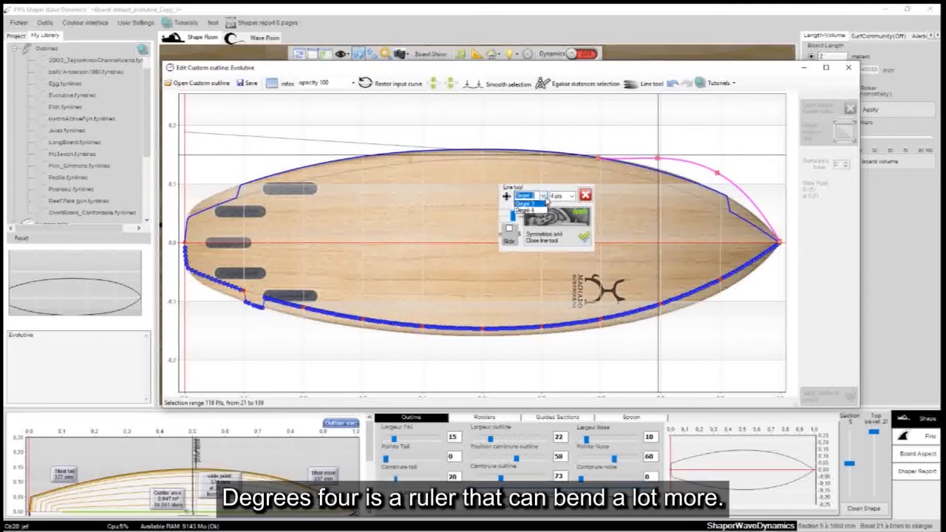
pyautogui.click(525, 223)
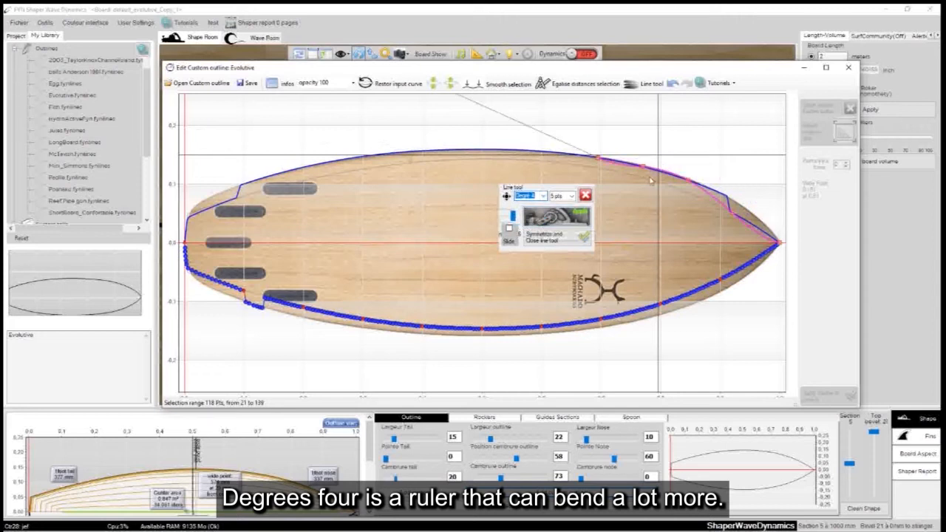
pyautogui.moveTo(644, 167); pyautogui.dragTo(645, 155)
pyautogui.moveTo(689, 182); pyautogui.dragTo(690, 167)
pyautogui.moveTo(733, 213); pyautogui.dragTo(741, 194)
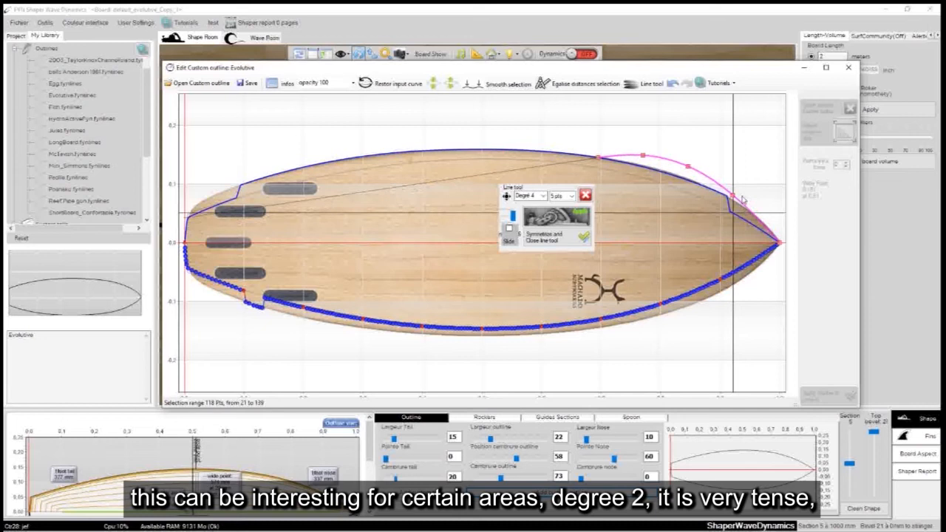
# Step: Try the guide line at degree 1 and at degree 2
pyautogui.click(531, 196)
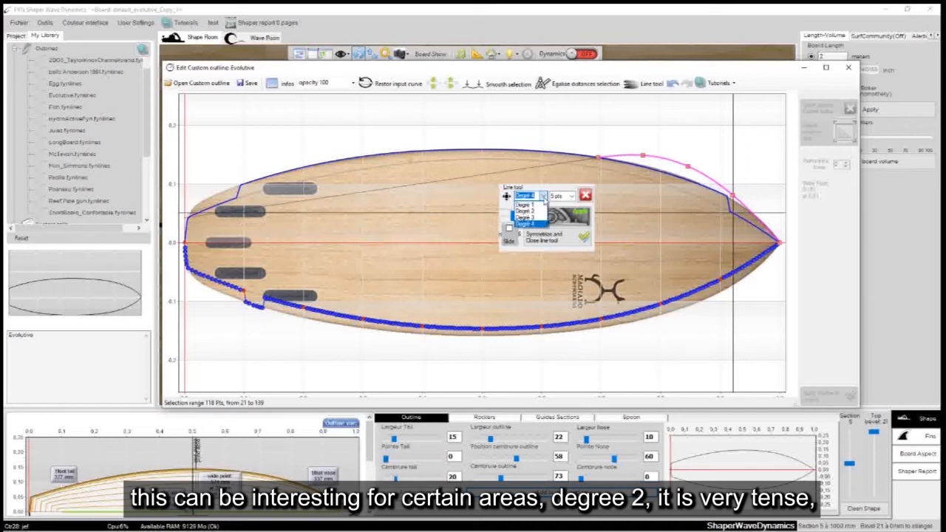
pyautogui.click(533, 204)
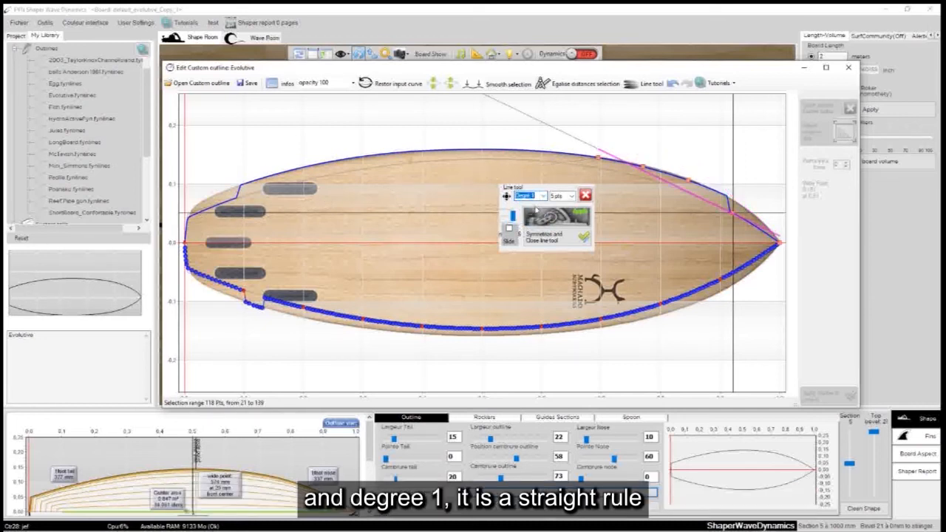
pyautogui.click(542, 196)
pyautogui.click(535, 211)
pyautogui.click(687, 181)
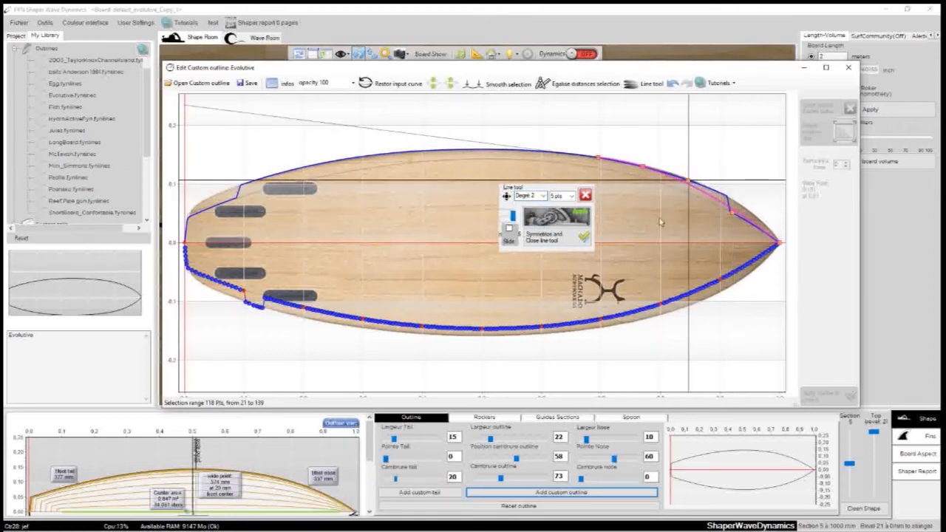
# Step: Set the guide line to degree 3, fit its five points to the nose edge of the board image and apply it
pyautogui.click(542, 196)
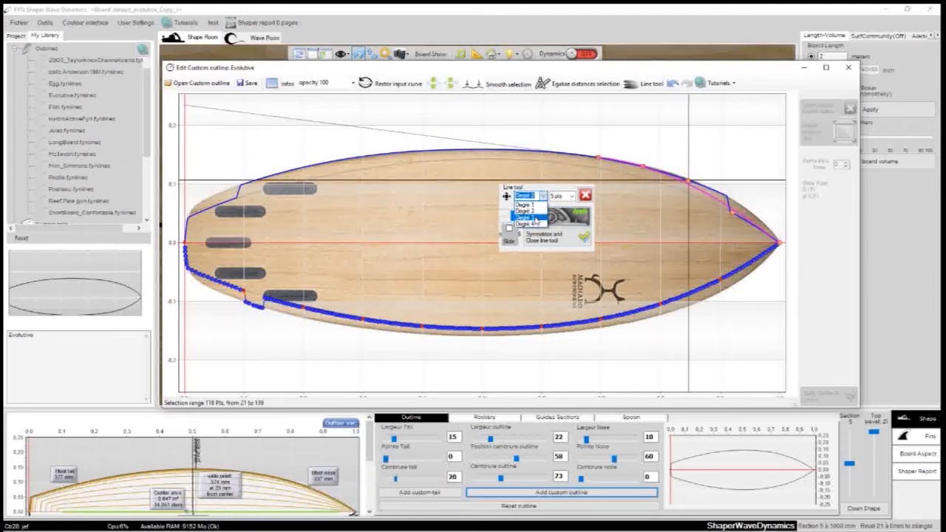
pyautogui.click(534, 221)
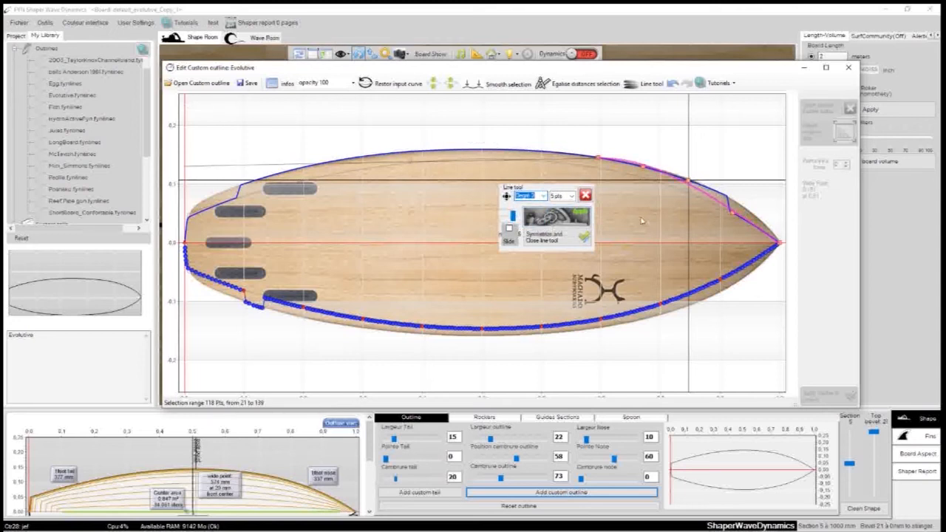
pyautogui.click(731, 212)
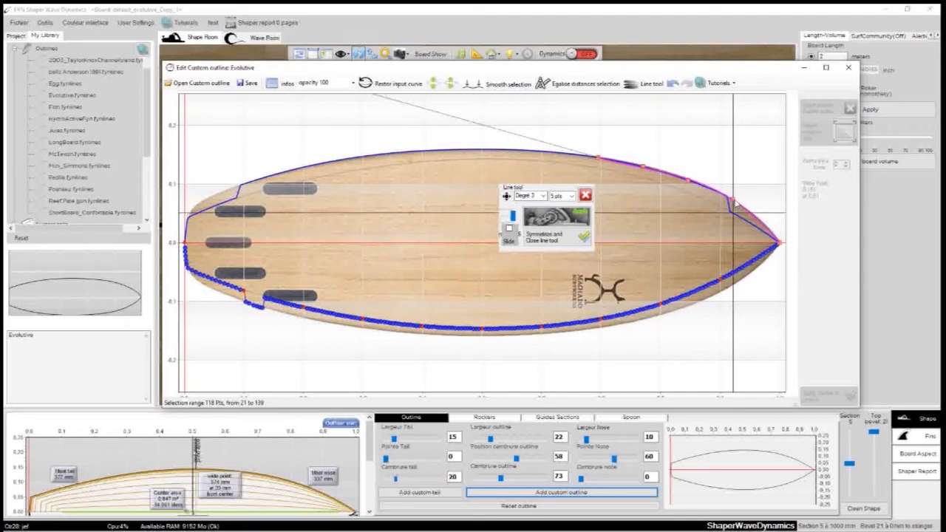
pyautogui.click(644, 168)
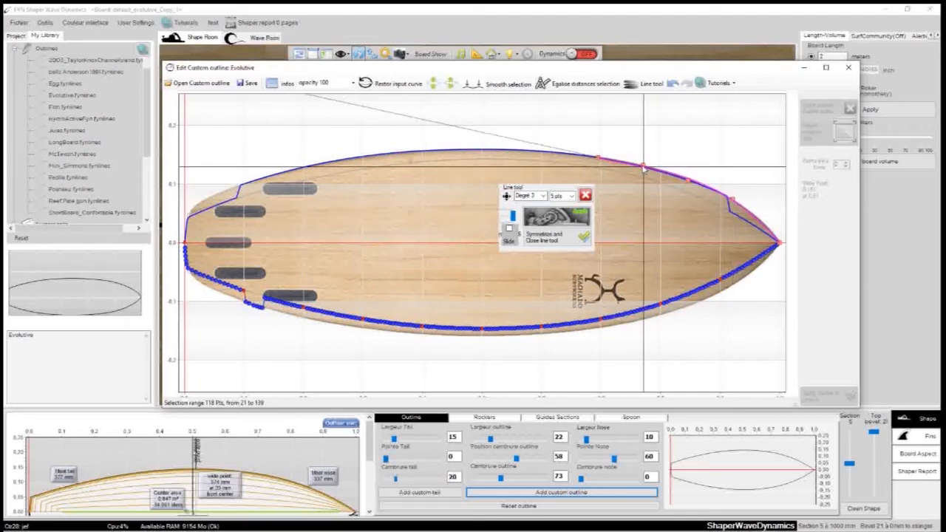
pyautogui.click(560, 218)
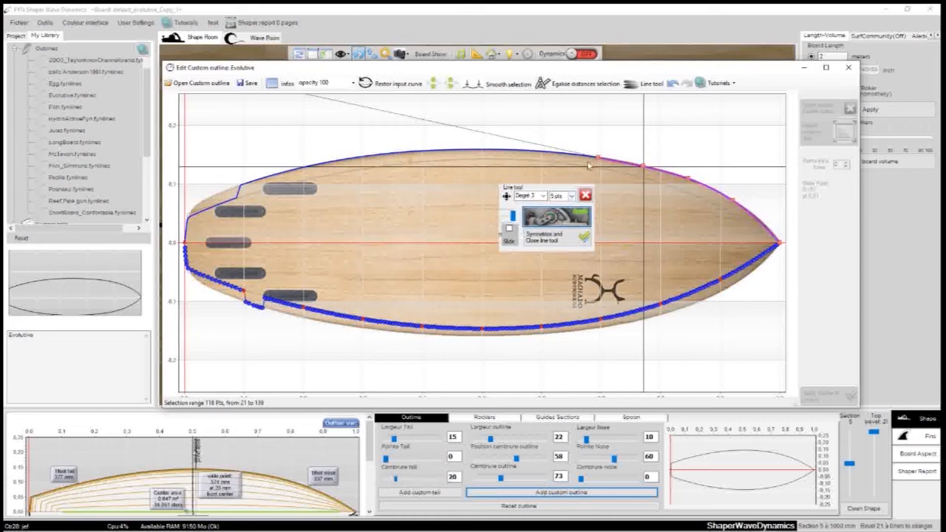
# Step: Span the guide line from the rear rail to the tail corner with 4 points, fit it to the board image's tail edge and apply it
pyautogui.click(600, 159)
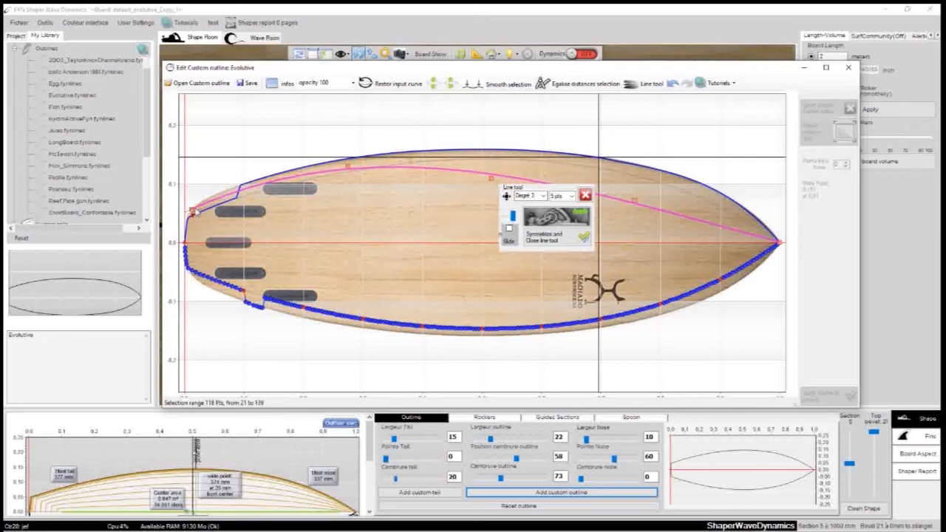
pyautogui.moveTo(780, 244); pyautogui.dragTo(268, 177)
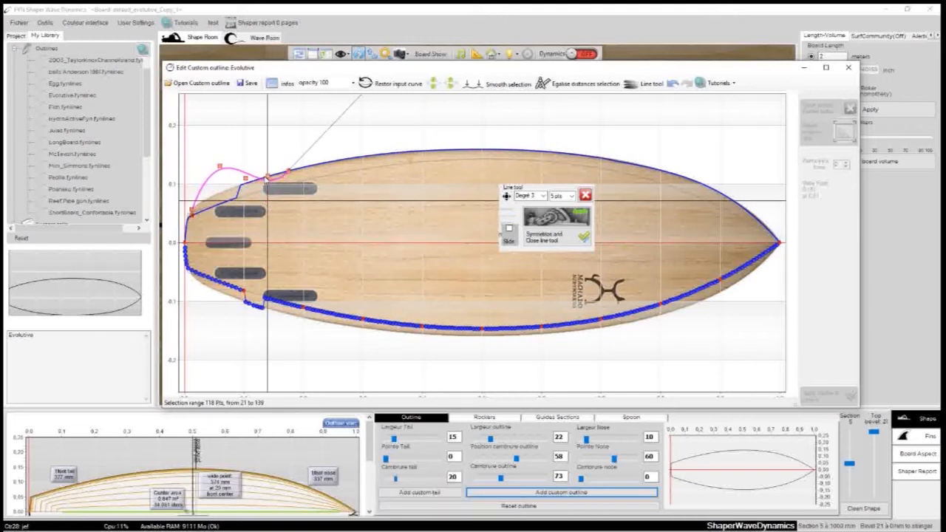
pyautogui.click(564, 196)
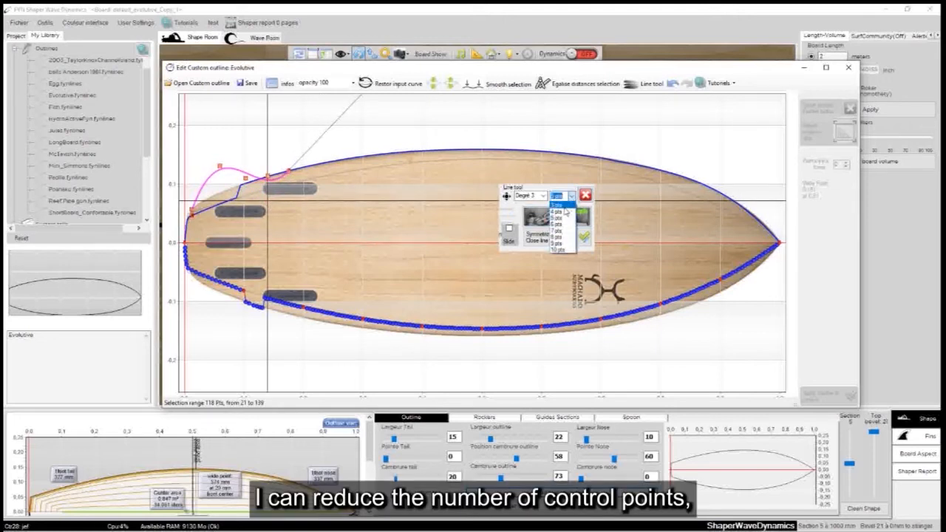
pyautogui.click(559, 211)
pyautogui.moveTo(228, 201); pyautogui.dragTo(227, 191)
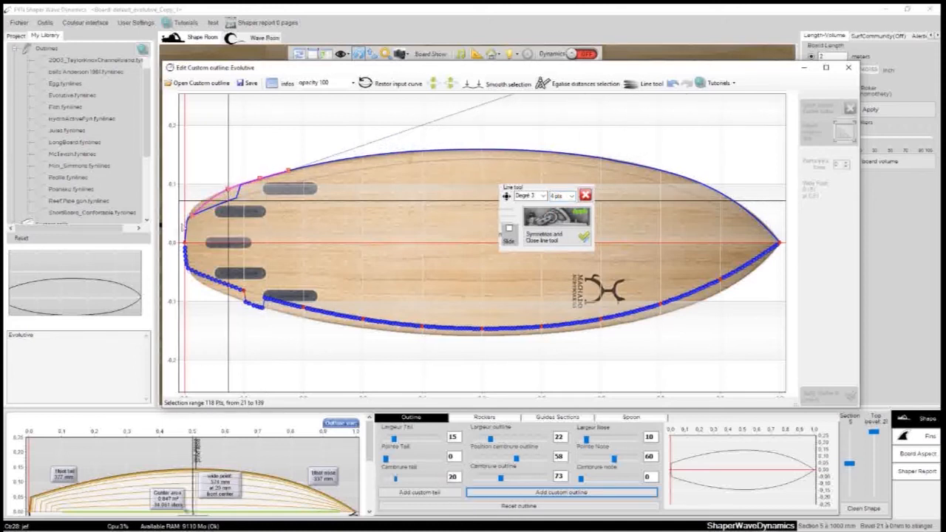
pyautogui.moveTo(191, 216); pyautogui.dragTo(194, 208)
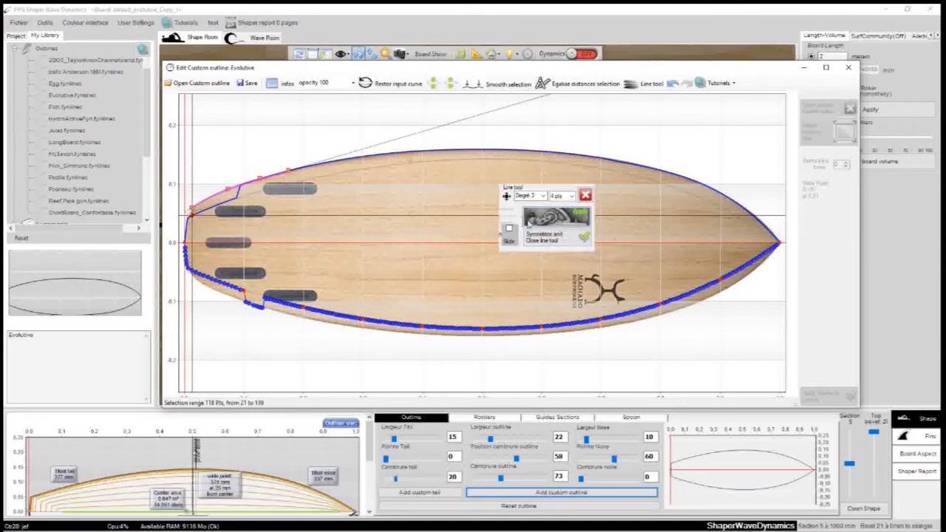
pyautogui.click(559, 220)
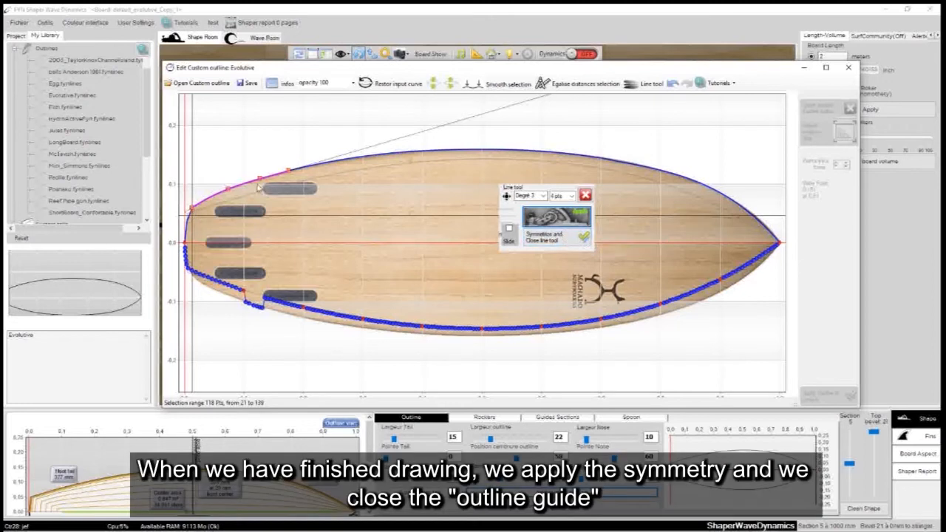
# Step: Symmetrize the outline, close the line tool and smooth the selected points repeatedly
pyautogui.click(553, 239)
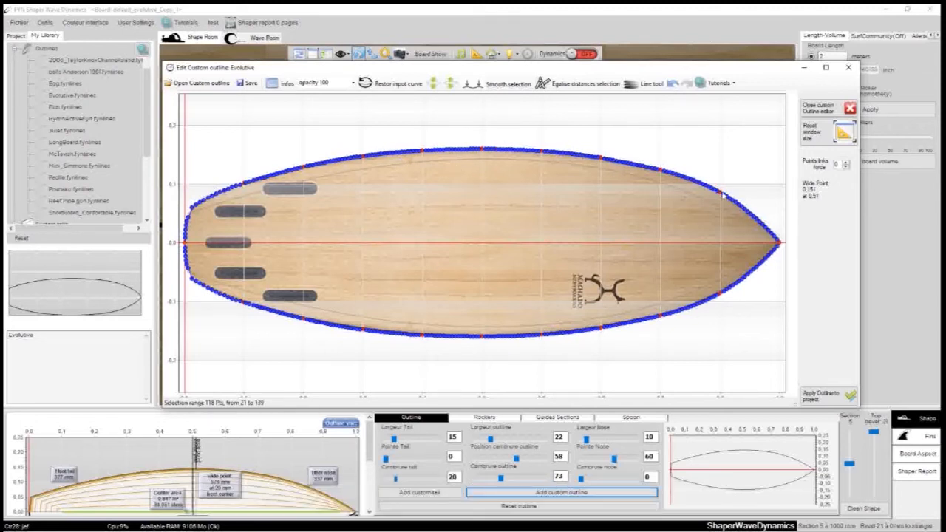
pyautogui.click(494, 90)
pyautogui.click(493, 90)
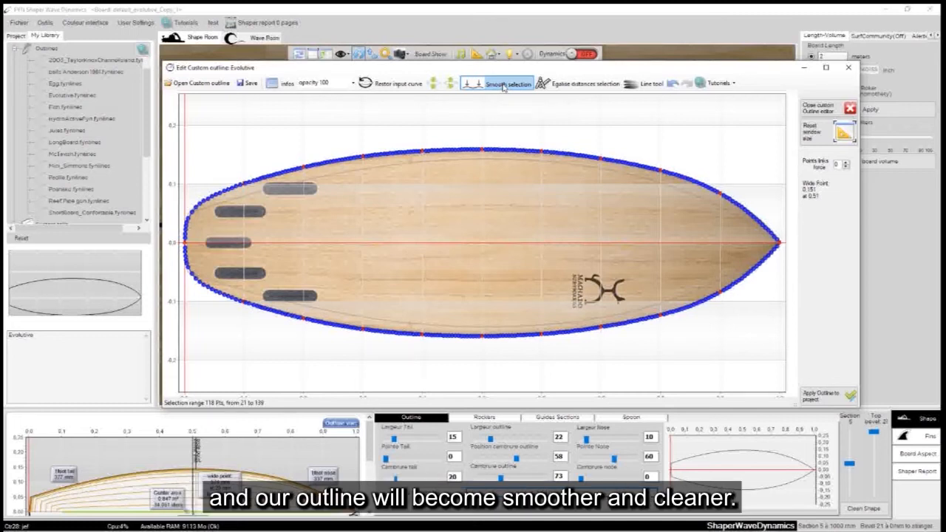
pyautogui.click(504, 85)
pyautogui.click(504, 84)
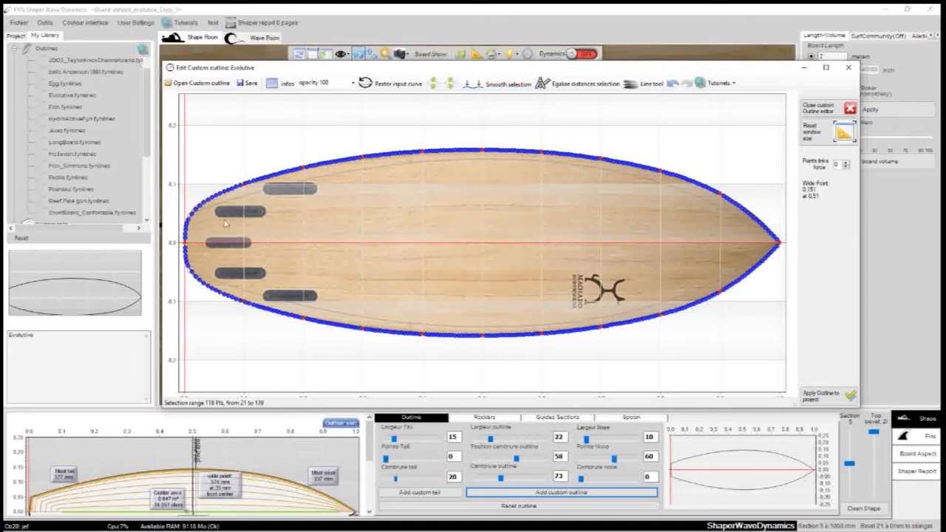
# Step: Reposition the tail corner points to sharpen the corner and apply the outline to the project
pyautogui.click(193, 215)
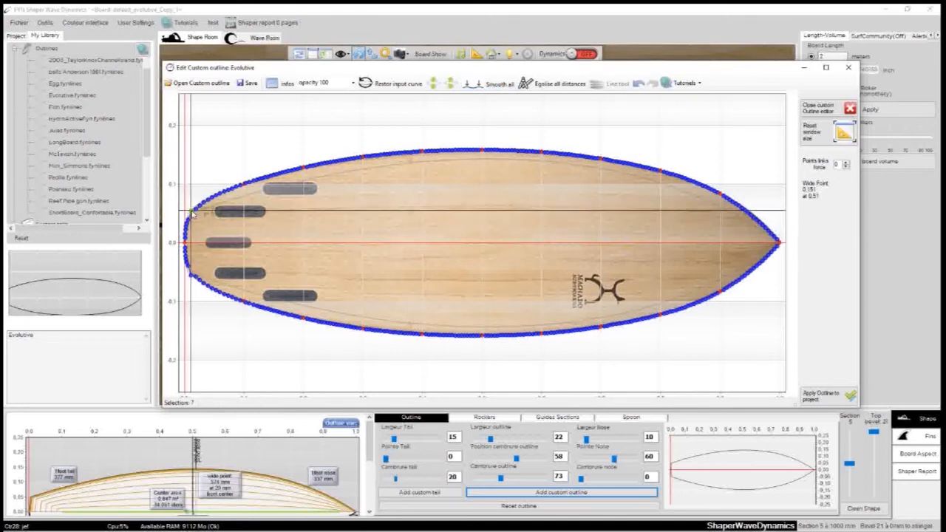
pyautogui.moveTo(193, 212); pyautogui.dragTo(188, 217)
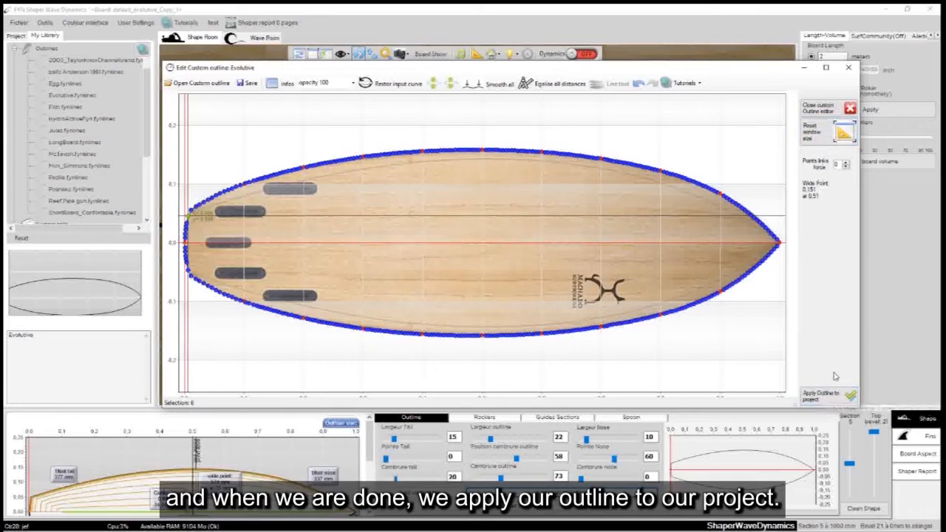
pyautogui.click(823, 396)
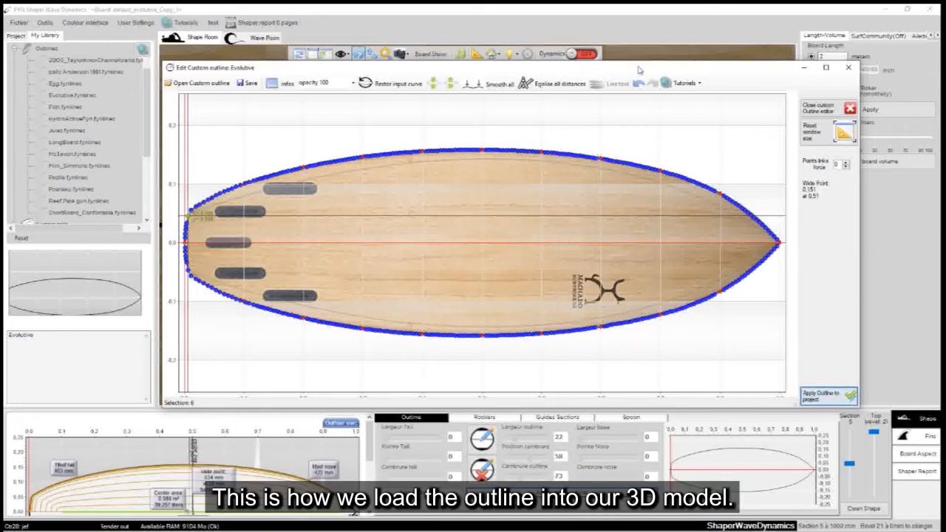
# Step: Move the outline editor down to uncover the 3D board and make the outline slightly narrower
pyautogui.moveTo(640, 69); pyautogui.dragTo(636, 242)
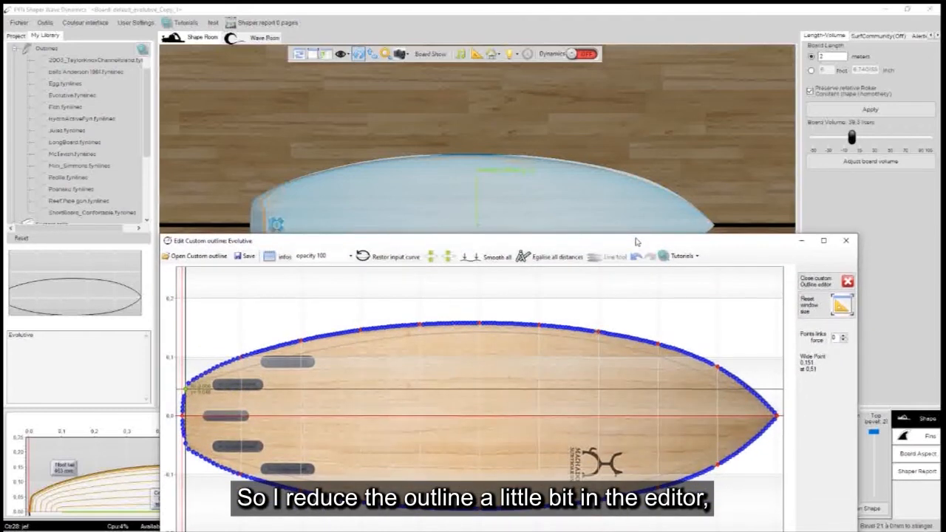
pyautogui.click(434, 257)
pyautogui.click(434, 258)
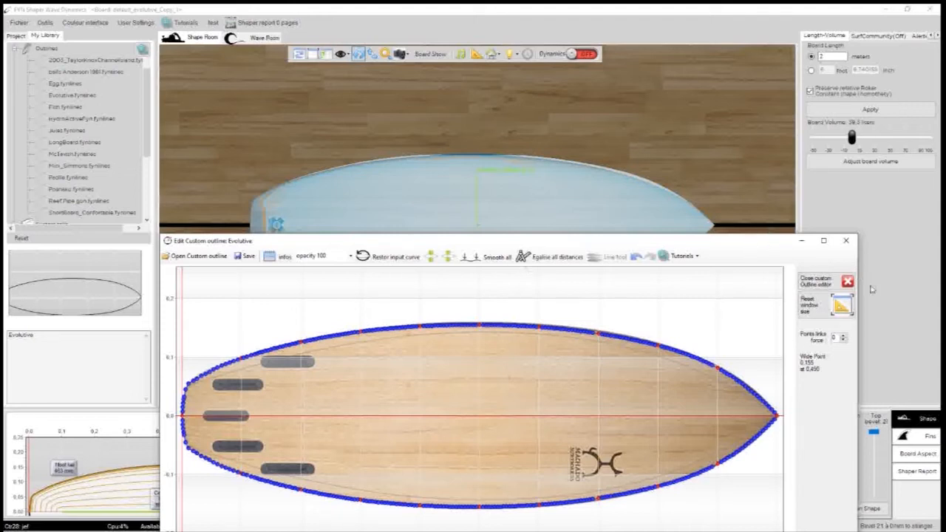
# Step: Shrink the outline editor window, move it clear of the 3D board and apply the narrowed outline to the project
pyautogui.moveTo(862, 339); pyautogui.dragTo(611, 319)
pyautogui.moveTo(490, 241); pyautogui.dragTo(733, 284)
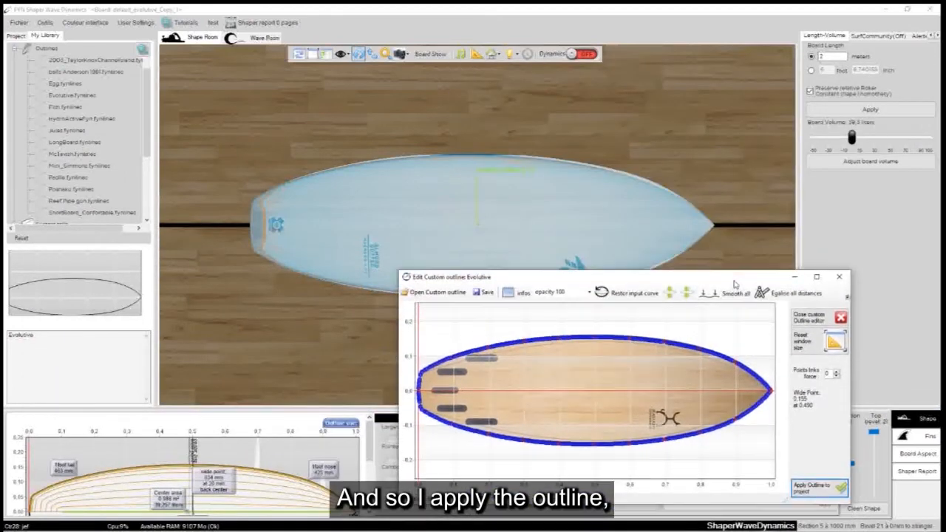
pyautogui.click(824, 492)
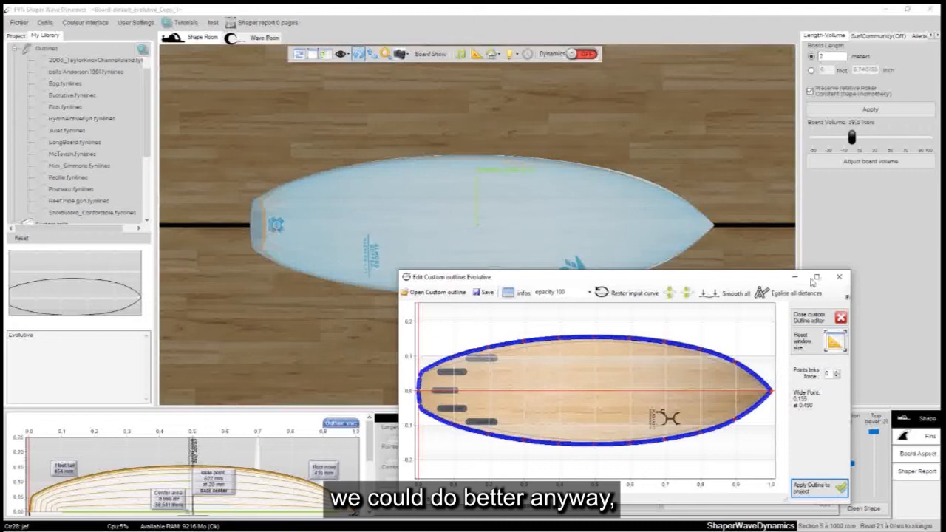
# Step: Maximize the outline editor, refit the front rail from about 0.75 to 0.94 with a 4-point guide line, and symmetrize it
pyautogui.click(815, 278)
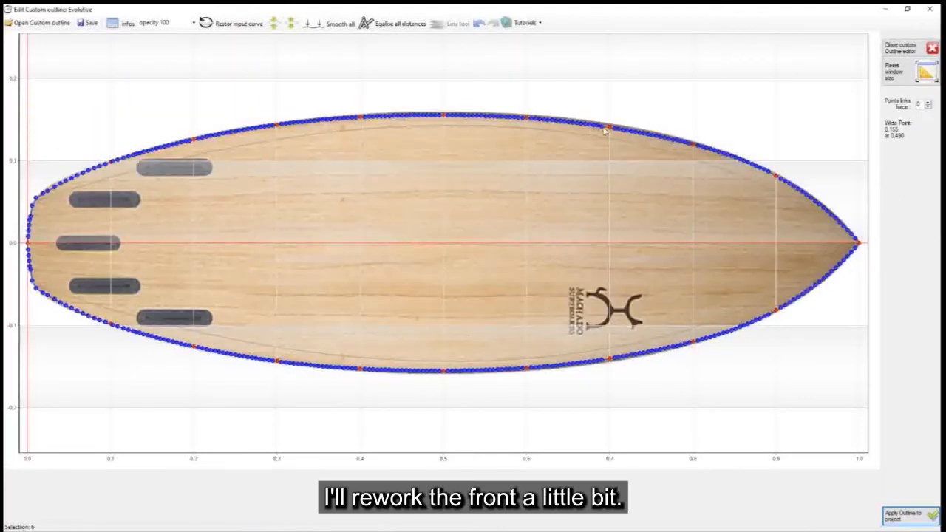
pyautogui.click(647, 136)
pyautogui.keyDown('shift'); pyautogui.click(811, 203); pyautogui.keyUp('shift')
pyautogui.rightClick(812, 201)
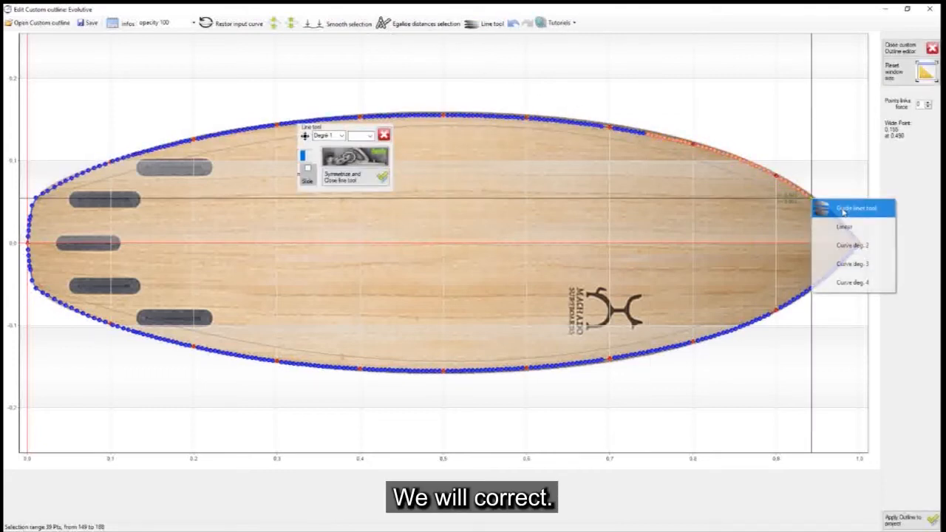
pyautogui.click(843, 212)
pyautogui.click(755, 166)
pyautogui.moveTo(755, 166); pyautogui.dragTo(755, 168)
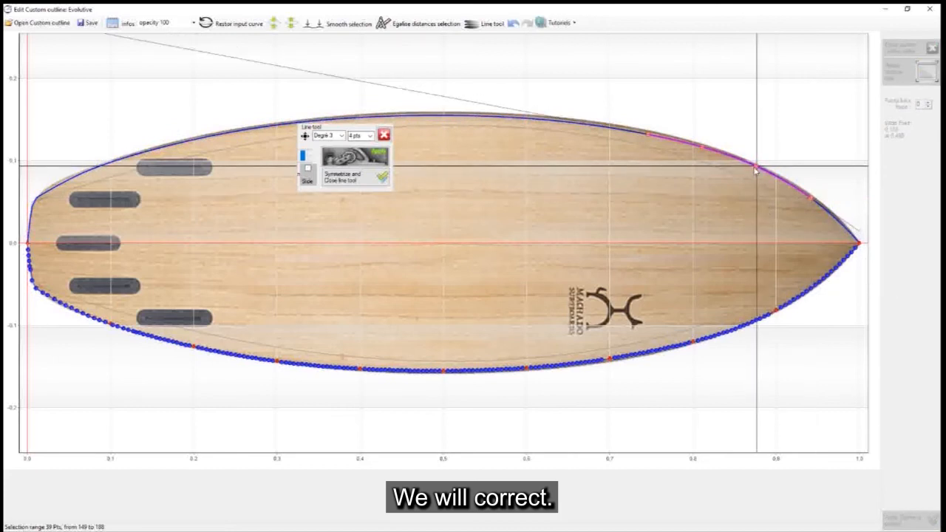
pyautogui.moveTo(702, 148); pyautogui.dragTo(702, 148)
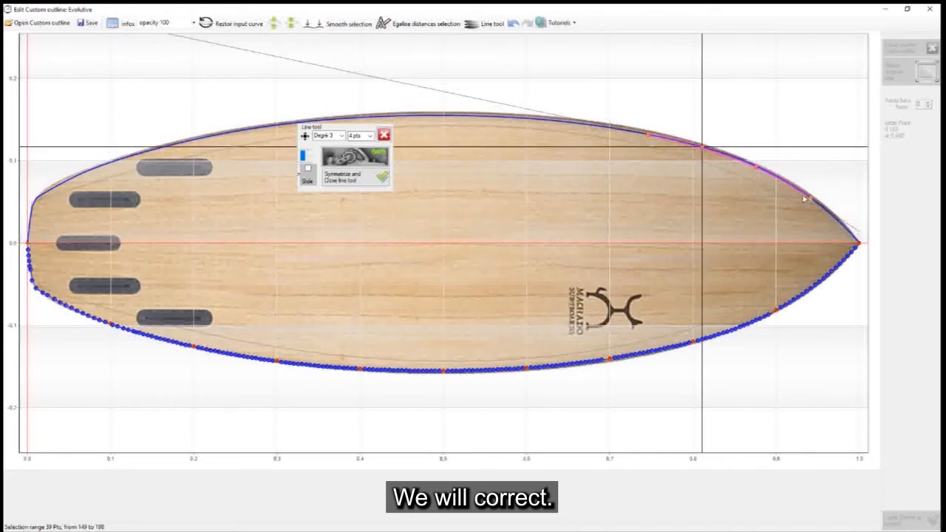
pyautogui.click(364, 175)
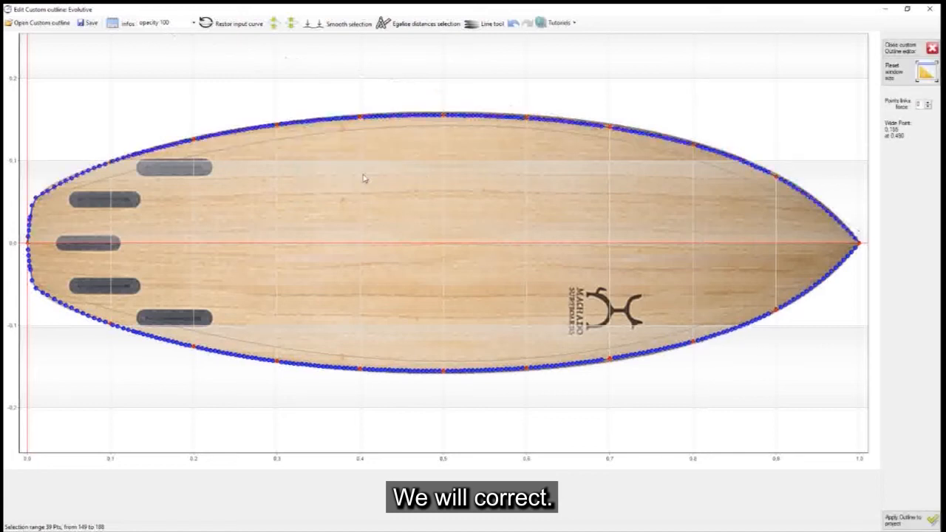
# Step: Smooth the selected outline points twice and apply the outline to the project
pyautogui.click(351, 27)
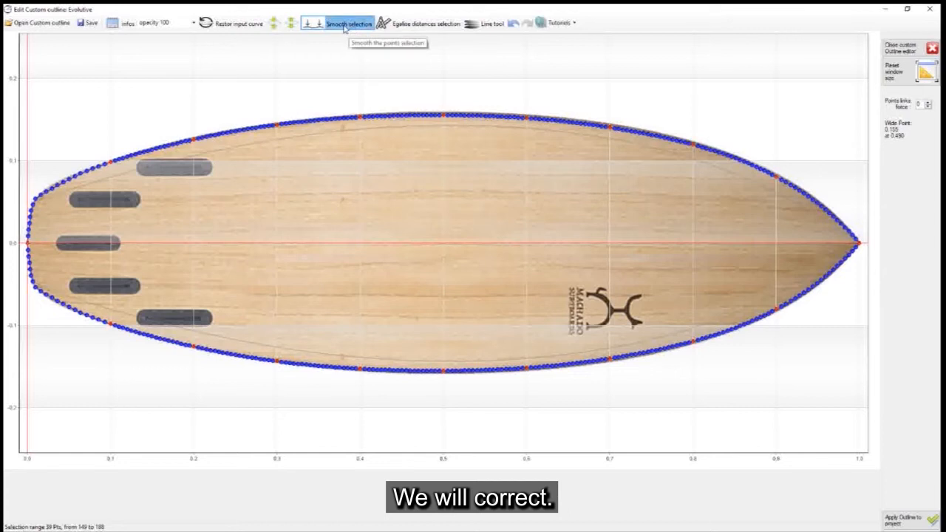
pyautogui.click(351, 27)
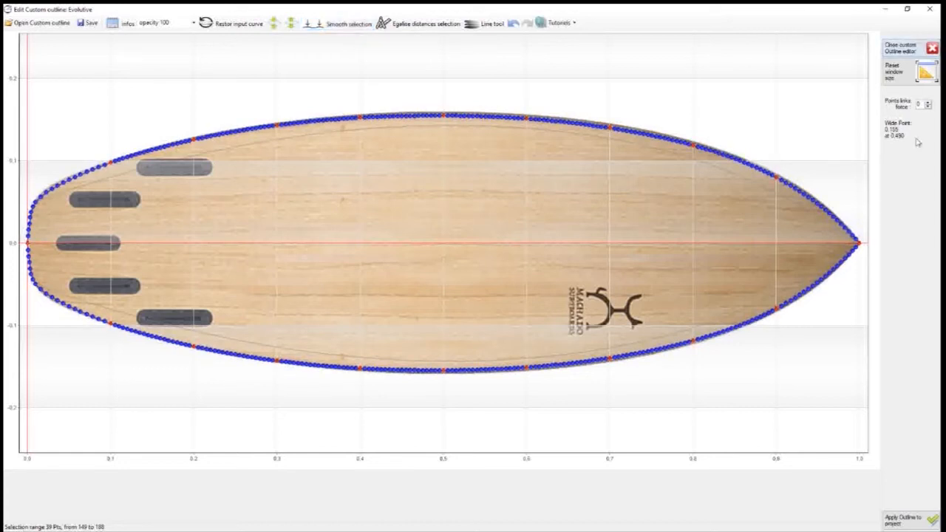
pyautogui.click(902, 526)
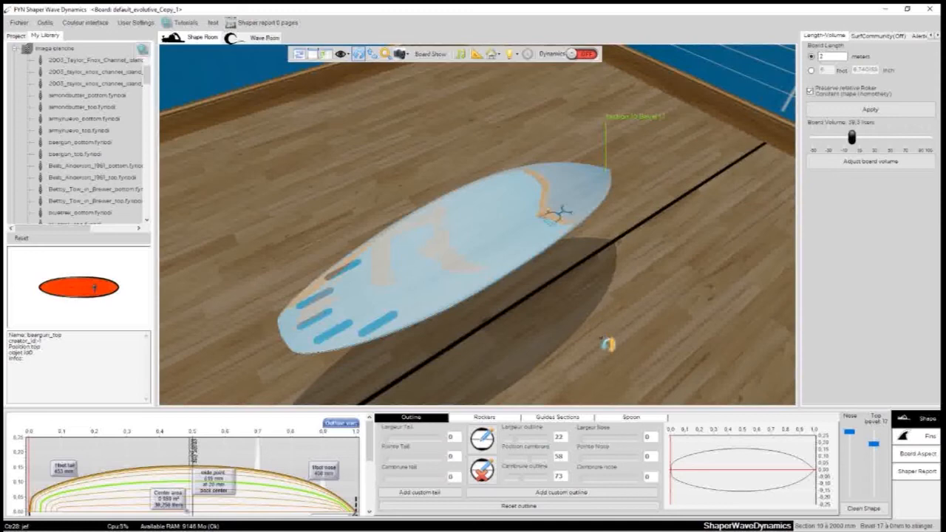
# Step: Reopen the custom outline editor in a smaller window to view the template image behind the outline, and close it
pyautogui.click(481, 441)
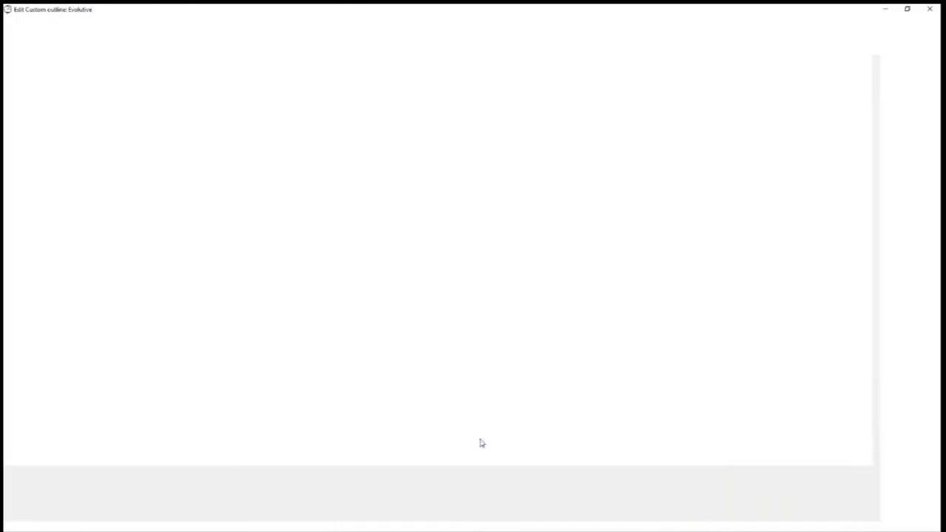
pyautogui.moveTo(566, 280); pyautogui.dragTo(361, 111)
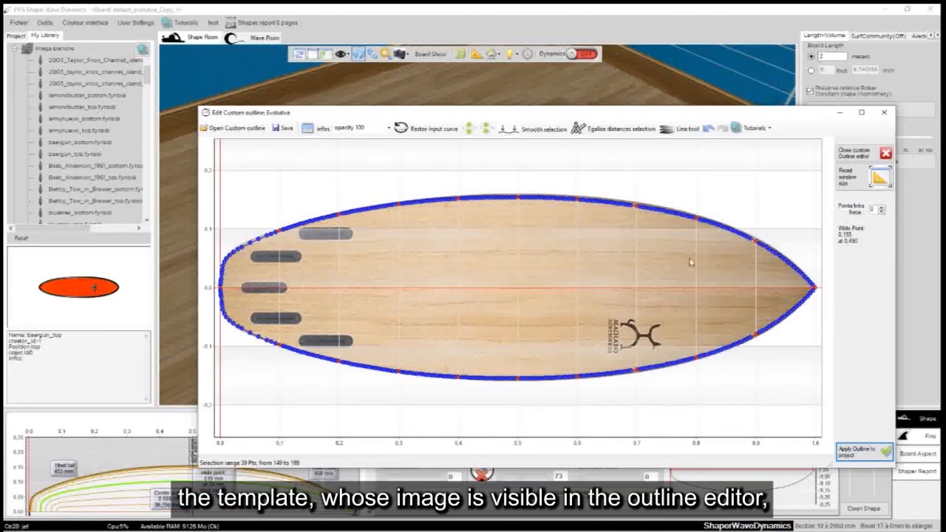
pyautogui.moveTo(515, 120); pyautogui.dragTo(498, 109)
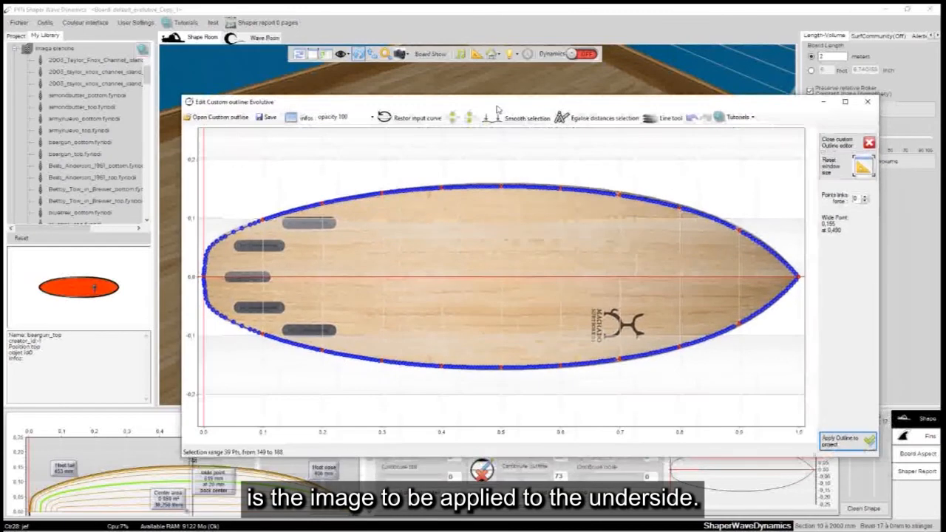
pyautogui.click(868, 101)
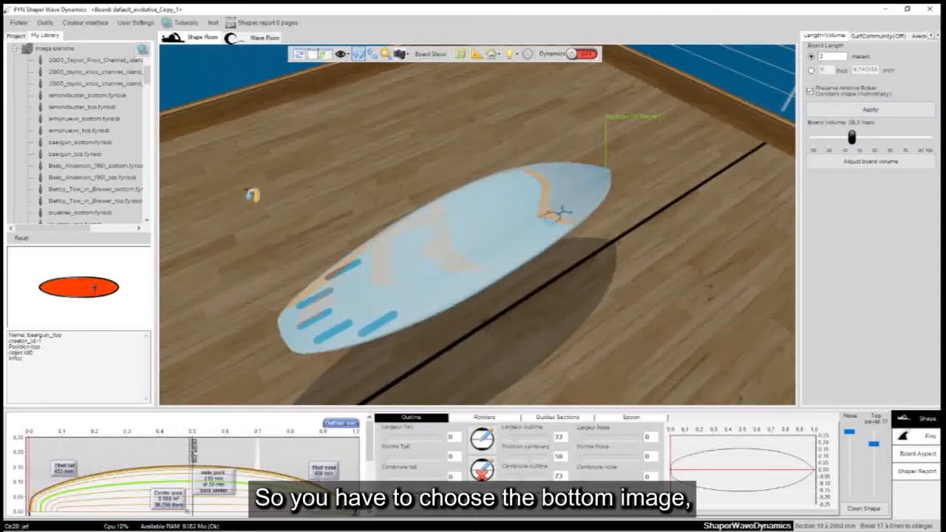
# Step: Put the baergun_bottom library image on the board and open the custom outline editor with it as template
pyautogui.click(62, 154)
pyautogui.click(61, 145)
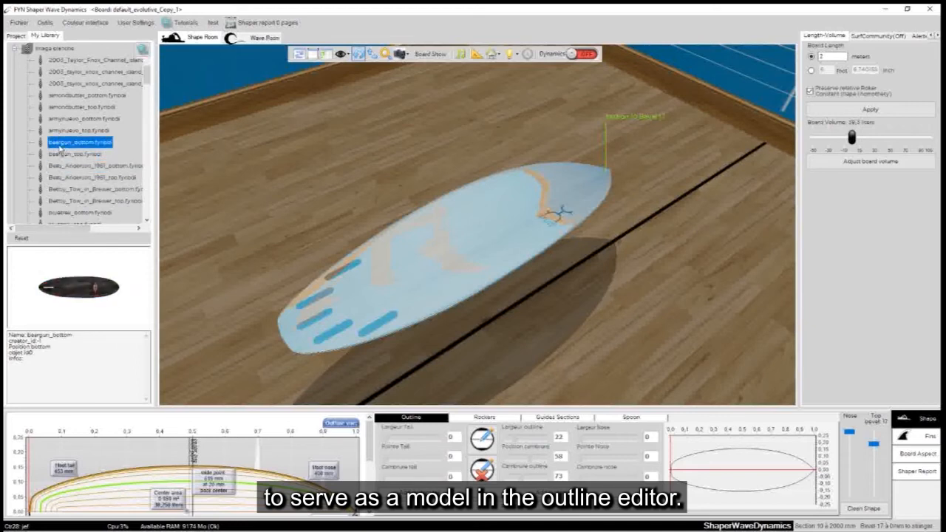
pyautogui.moveTo(61, 146); pyautogui.dragTo(436, 172)
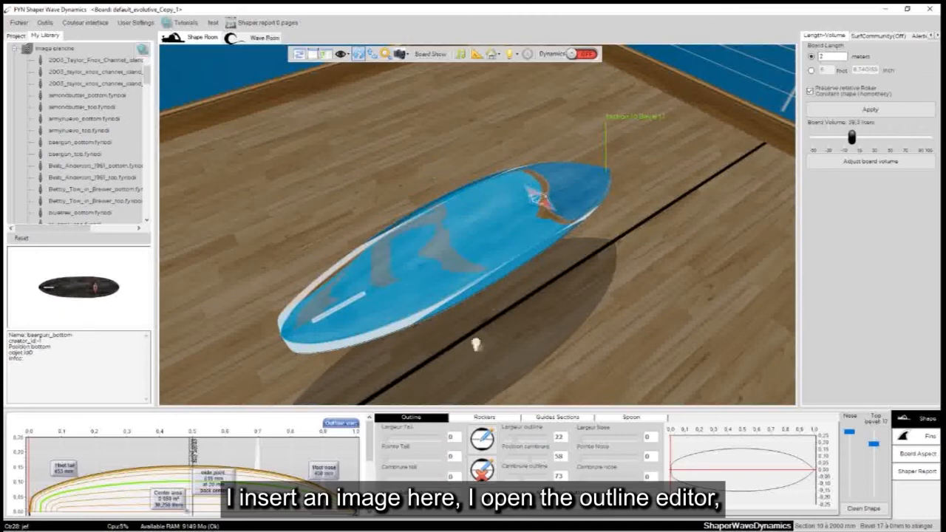
pyautogui.click(483, 442)
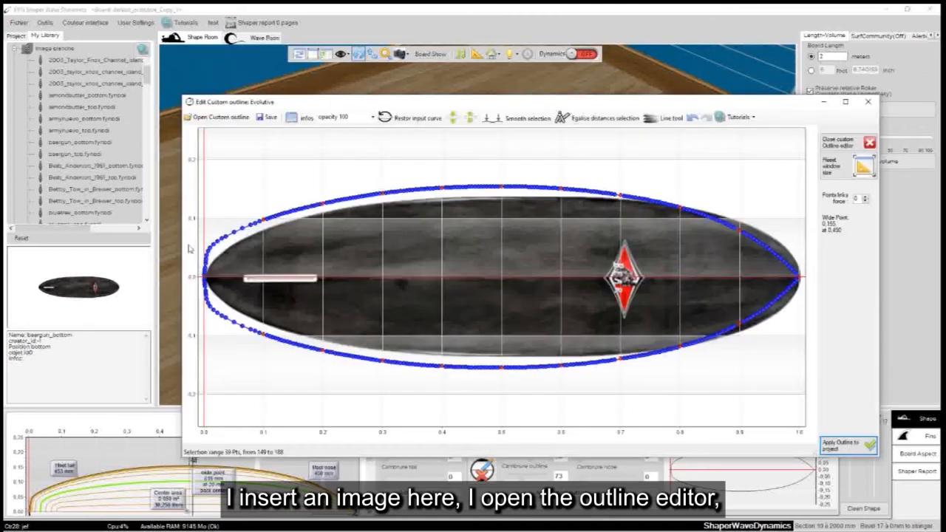
pyautogui.click(209, 278)
pyautogui.click(261, 225)
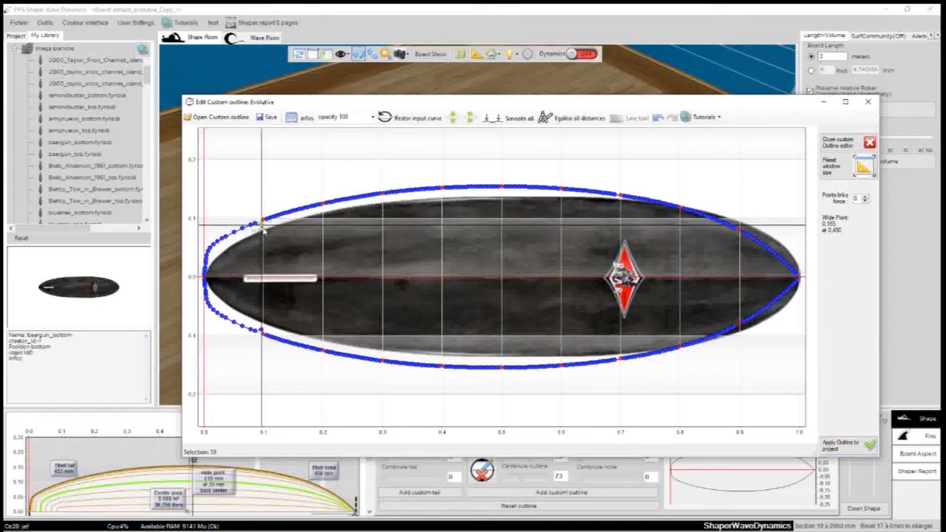
pyautogui.rightClick(210, 278)
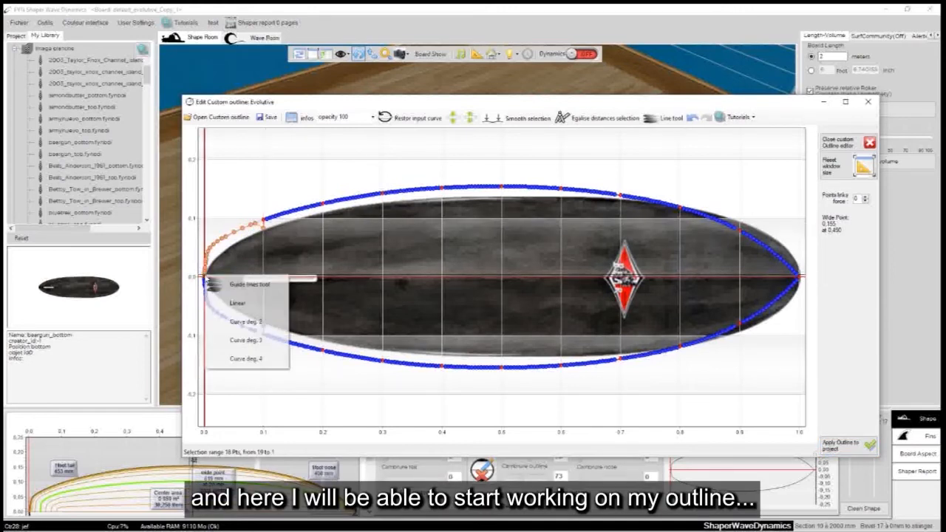
pyautogui.click(244, 281)
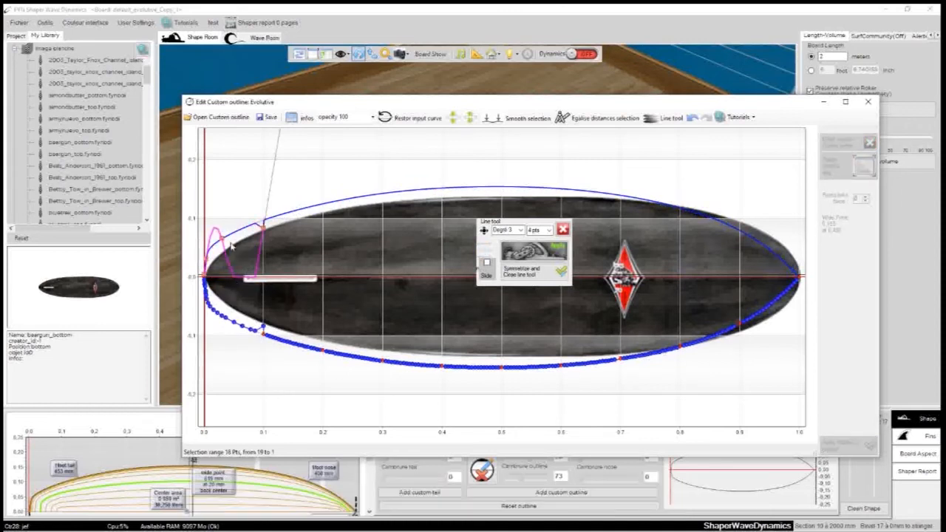
pyautogui.click(514, 230)
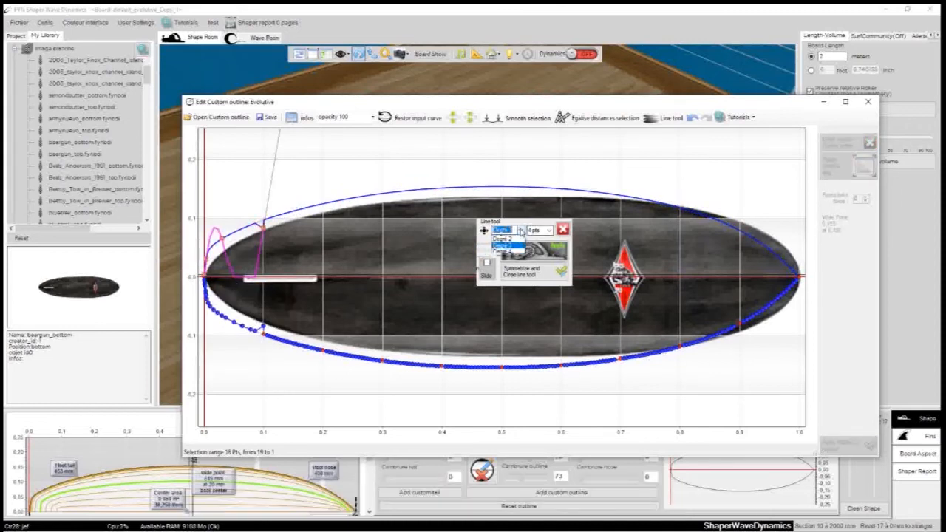
pyautogui.click(505, 245)
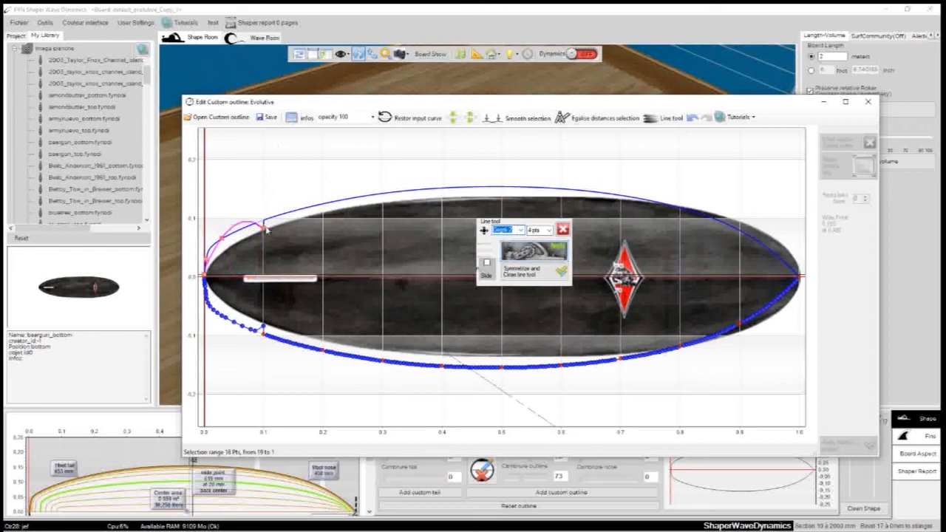
pyautogui.moveTo(261, 228); pyautogui.dragTo(264, 223)
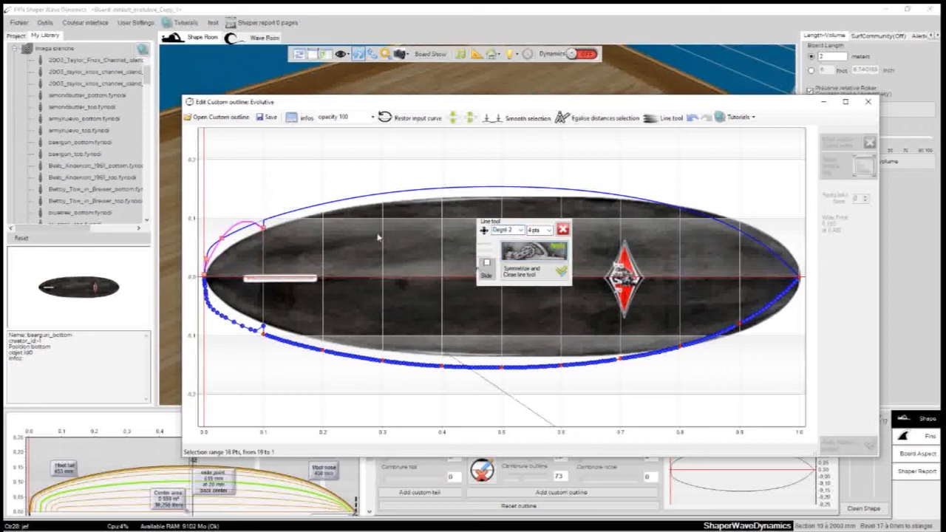
pyautogui.click(564, 229)
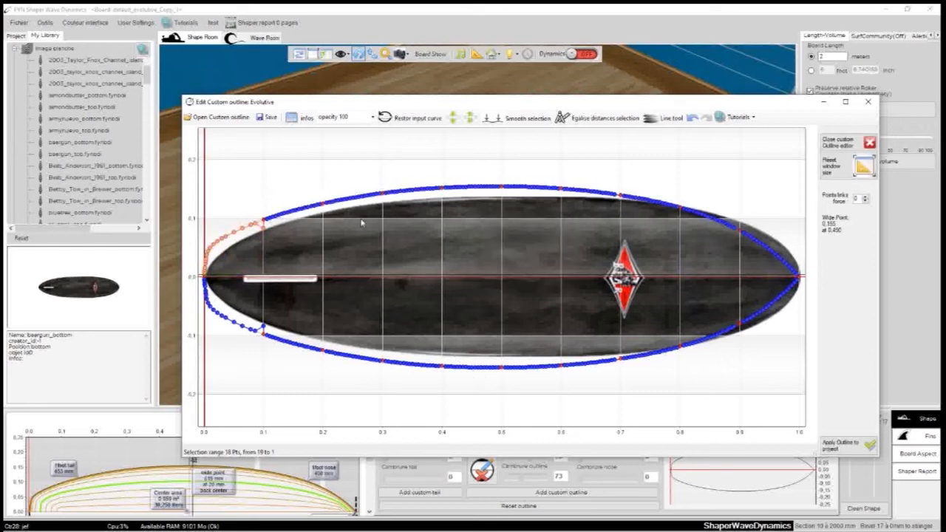
pyautogui.click(263, 226)
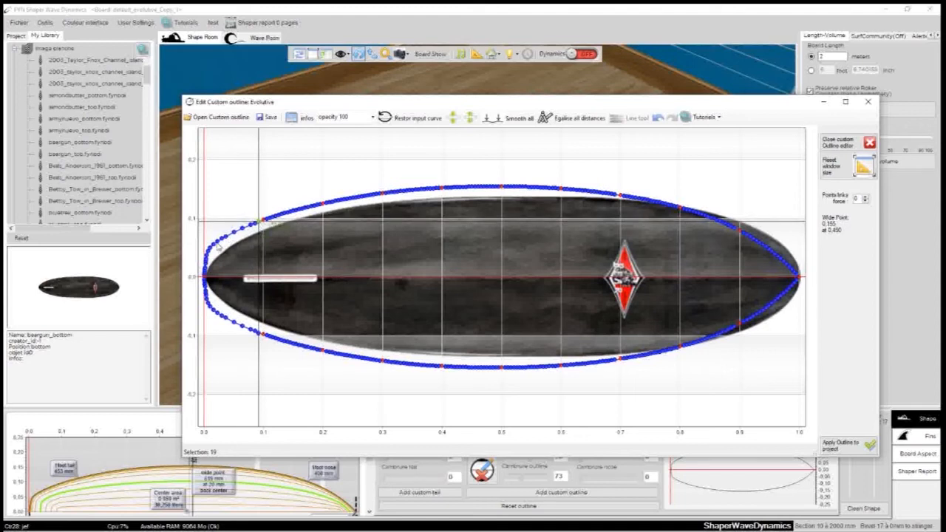
# Step: Move the outline point near 0.125 onto the template edge and make the points from there to the tail tip linear
pyautogui.moveTo(277, 216); pyautogui.dragTo(278, 225)
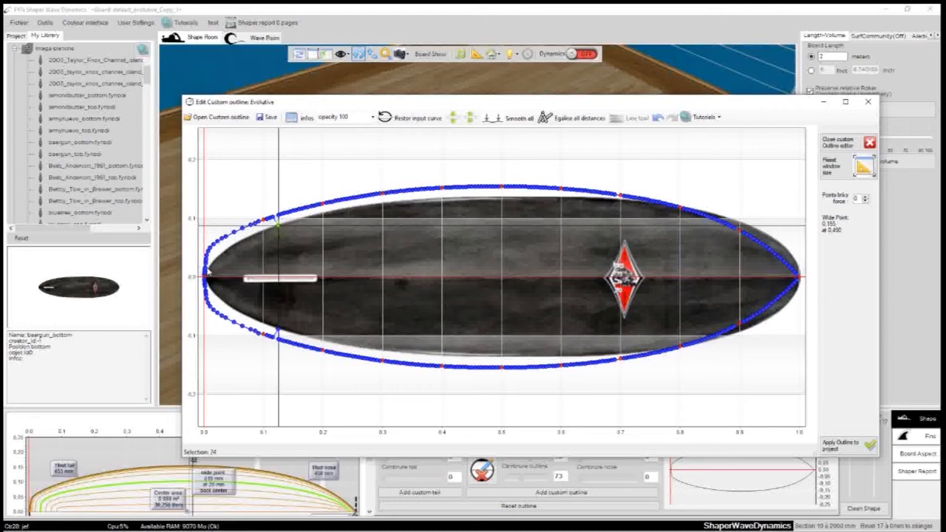
pyautogui.keyDown('shift'); pyautogui.click(207, 272); pyautogui.keyUp('shift')
pyautogui.rightClick(208, 272)
pyautogui.click(229, 278)
pyautogui.click(238, 295)
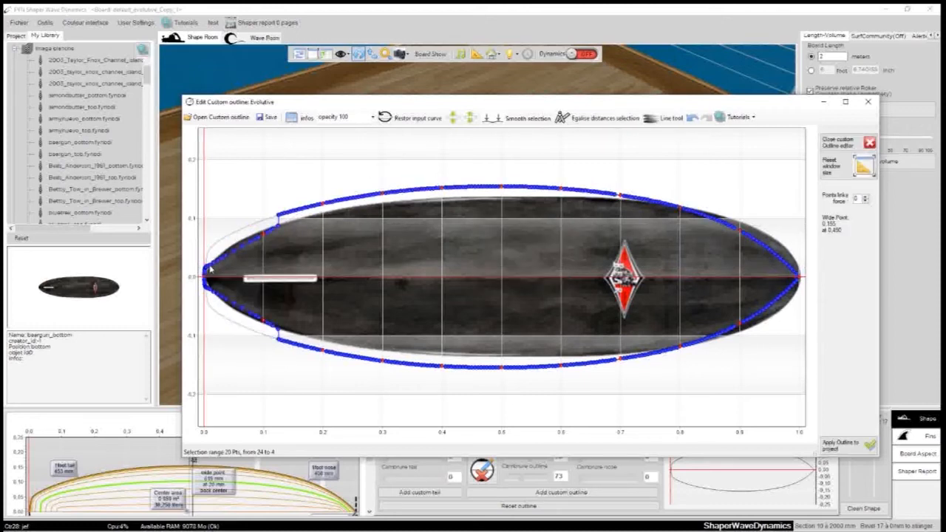
# Step: Refit the tail-side outline from about 0.01 to 0.3 to the template with a degree-3, 4-point guide line, apply it and symmetrize
pyautogui.click(211, 271)
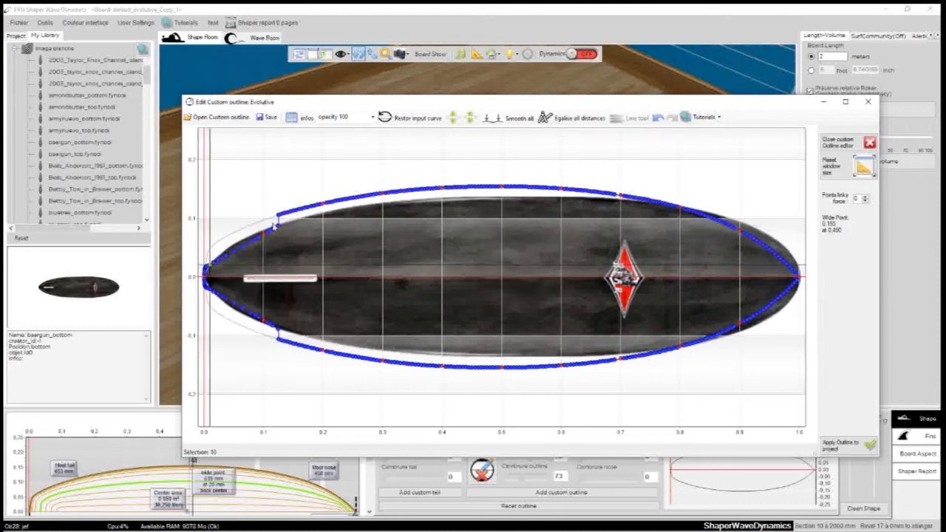
pyautogui.keyDown('shift'); pyautogui.click(383, 194); pyautogui.keyUp('shift')
pyautogui.click(665, 119)
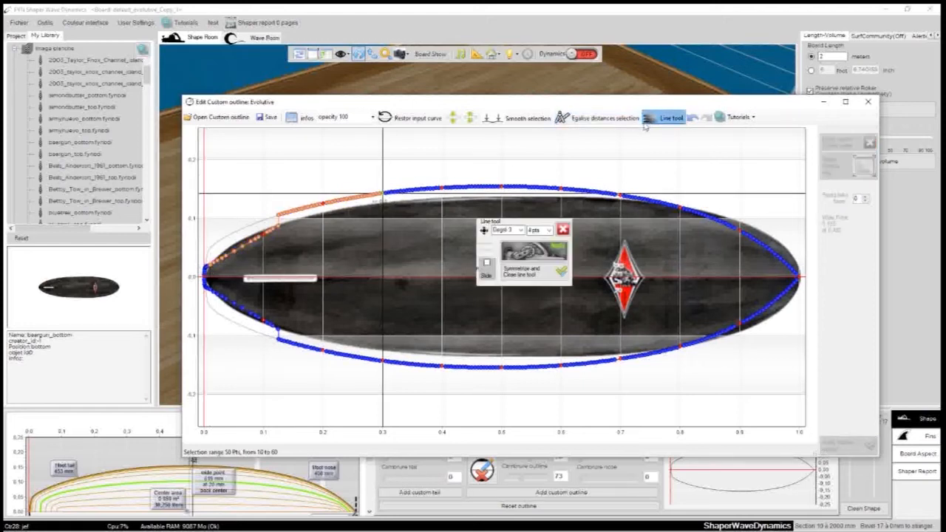
pyautogui.moveTo(337, 200); pyautogui.dragTo(384, 203)
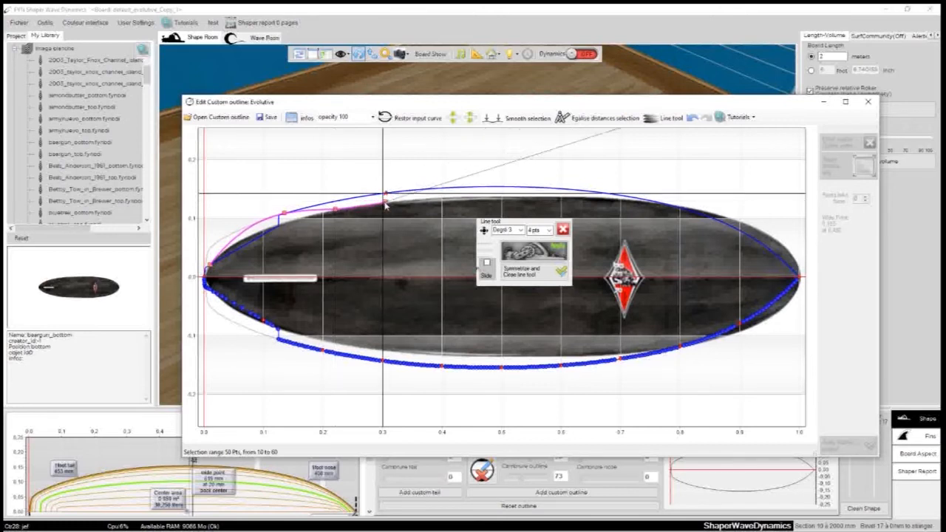
pyautogui.moveTo(285, 222); pyautogui.dragTo(288, 226)
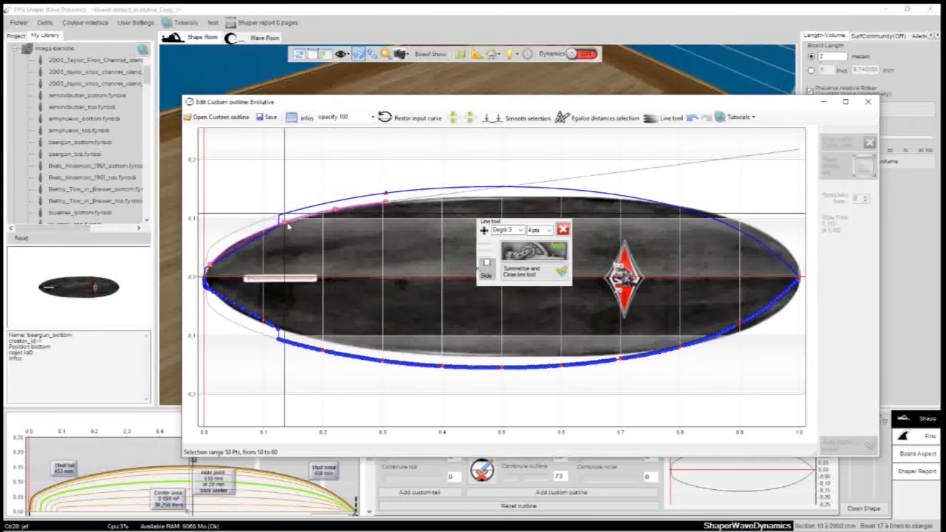
pyautogui.click(538, 254)
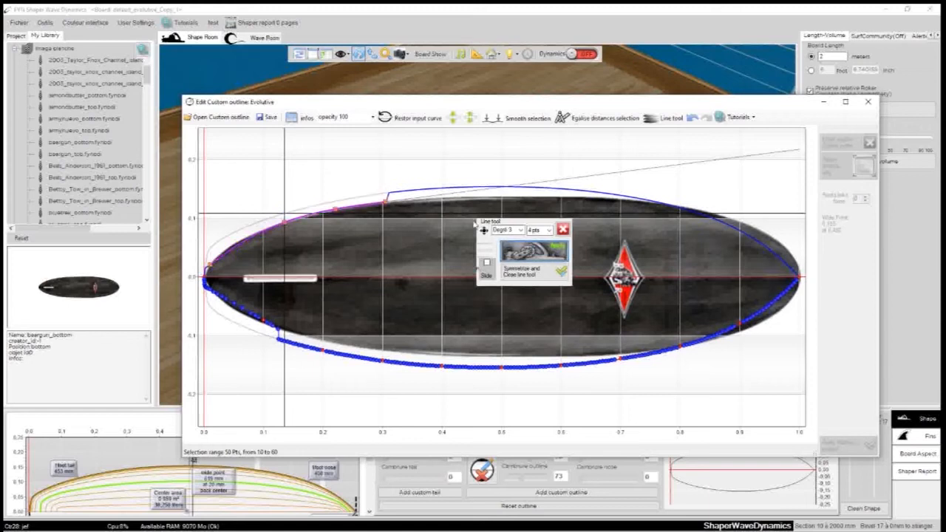
pyautogui.click(209, 266)
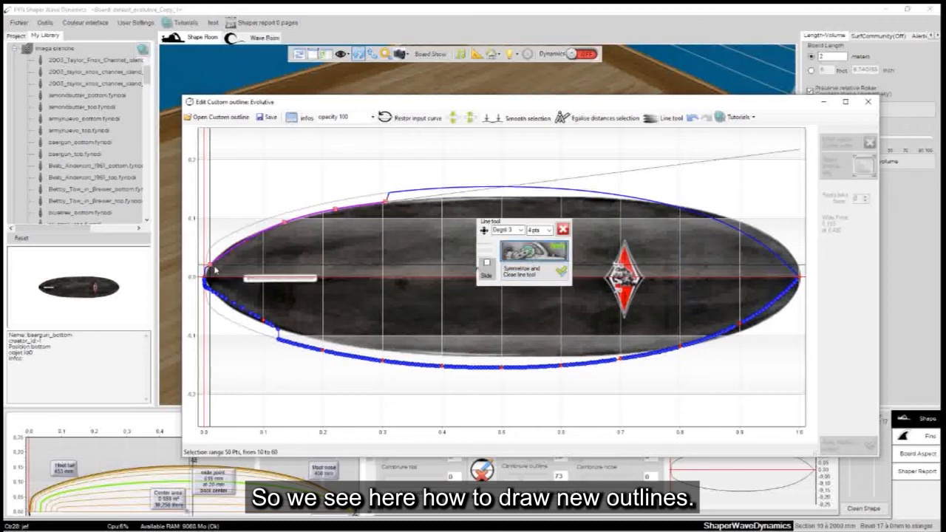
pyautogui.click(561, 272)
pyautogui.click(210, 273)
pyautogui.scroll(3, 222, 271)
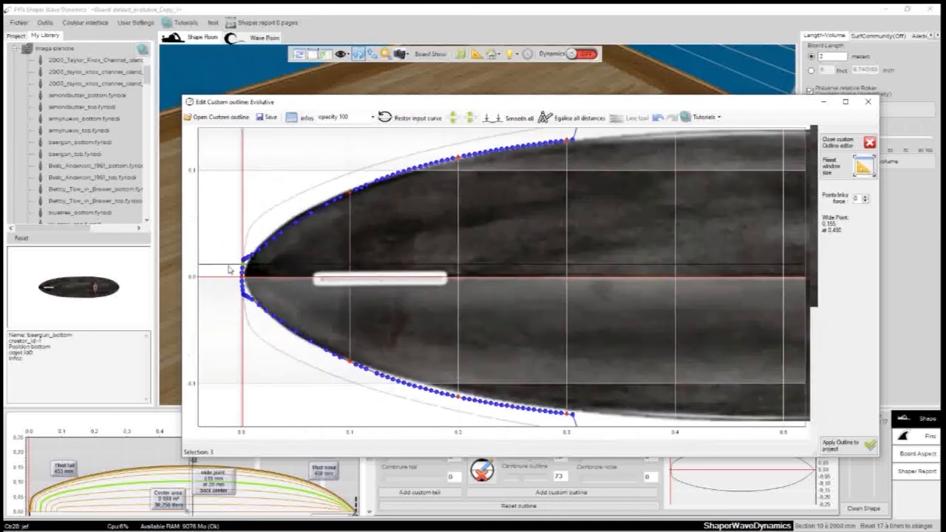
pyautogui.scroll(3, 229, 270)
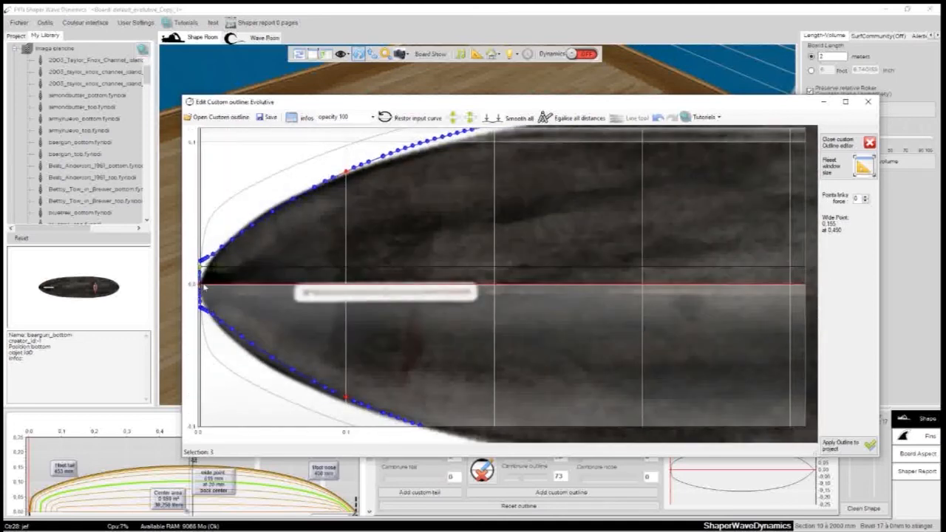
pyautogui.rightClick(272, 215)
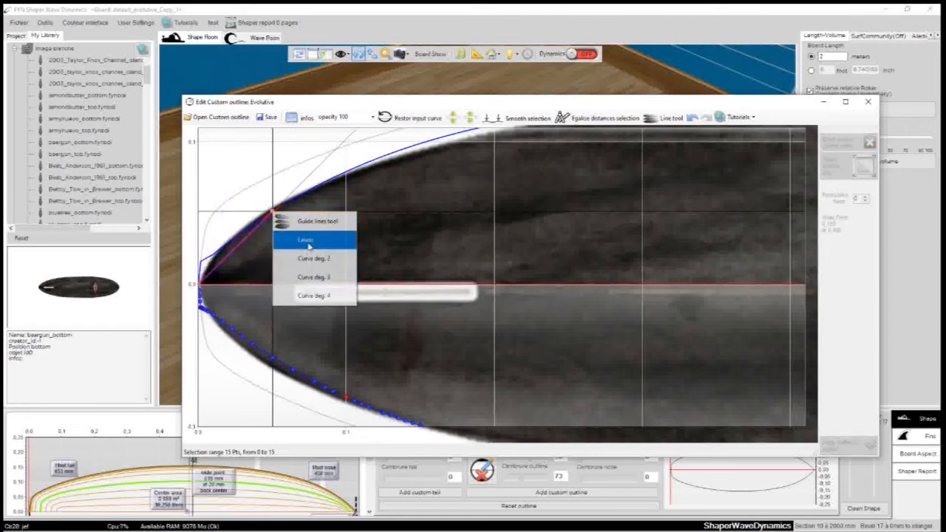
pyautogui.click(309, 244)
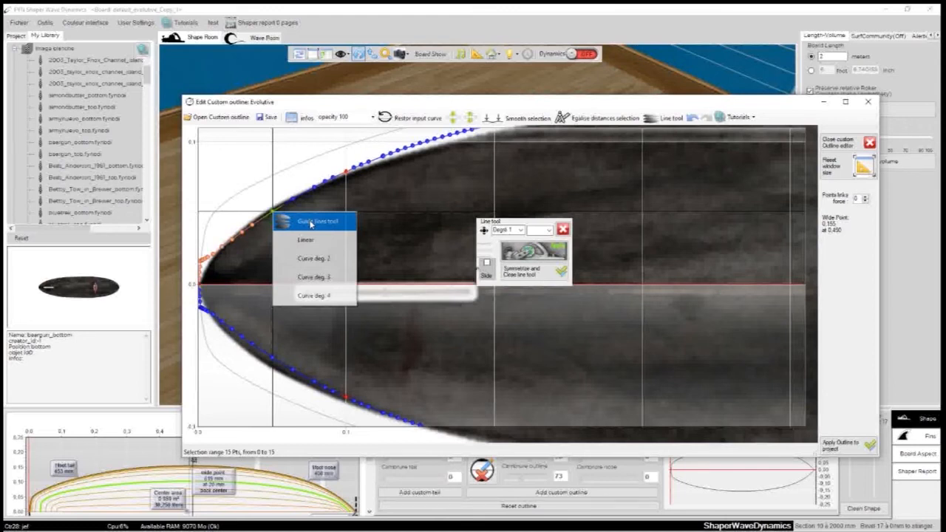
pyautogui.click(311, 222)
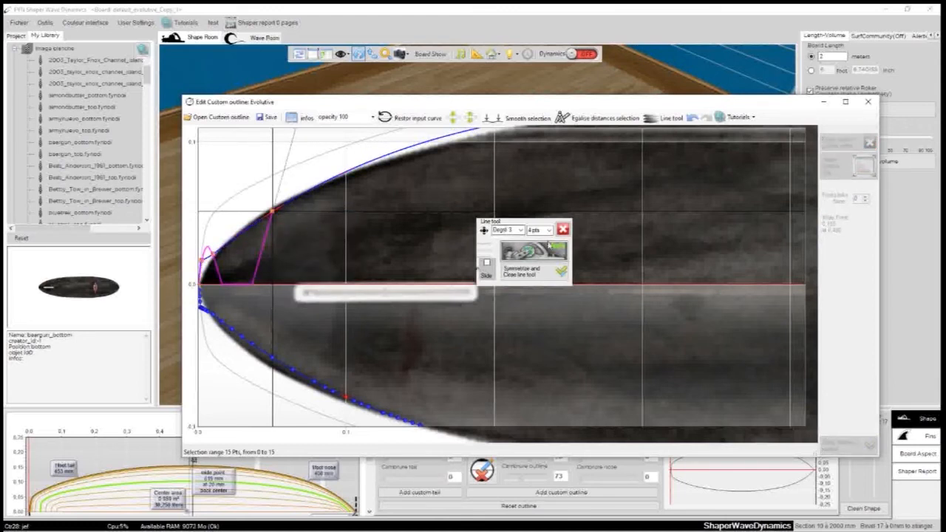
pyautogui.click(564, 230)
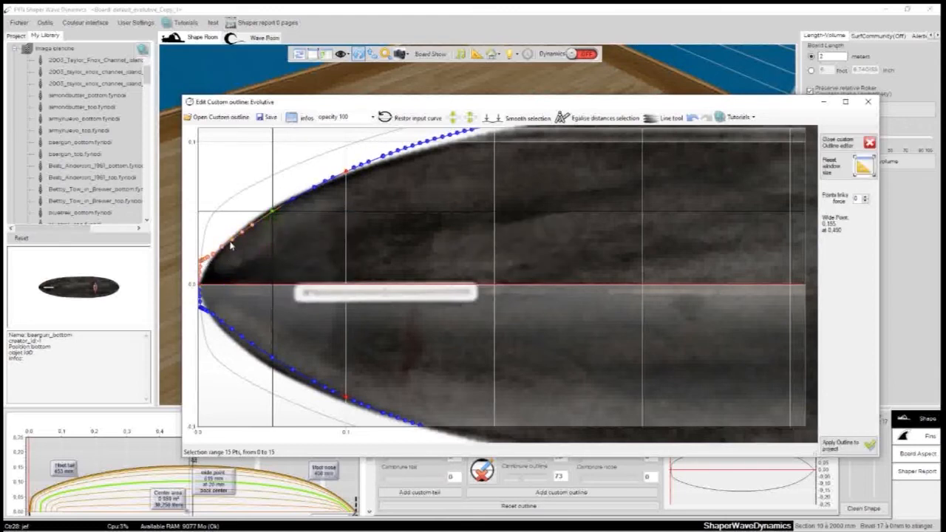
# Step: Move the points near the tail tip onto the template edge and equalize the distances of the points up to about 0.08
pyautogui.click(254, 227)
pyautogui.click(250, 226)
pyautogui.click(239, 238)
pyautogui.click(229, 244)
pyautogui.click(200, 282)
pyautogui.rightClick(315, 188)
pyautogui.click(605, 119)
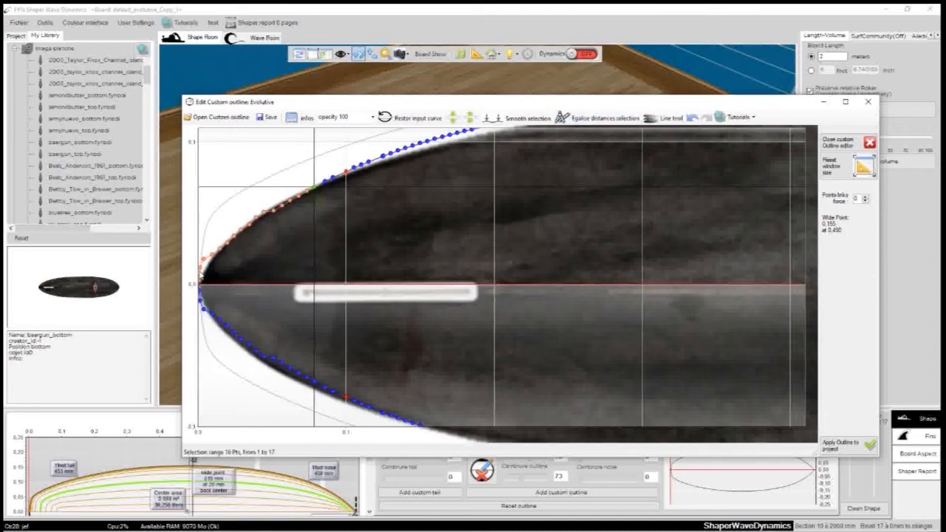
# Step: Fine-tune the points near the tail tip and around 0.06 along the template edge, and smooth the whole outline
pyautogui.click(203, 260)
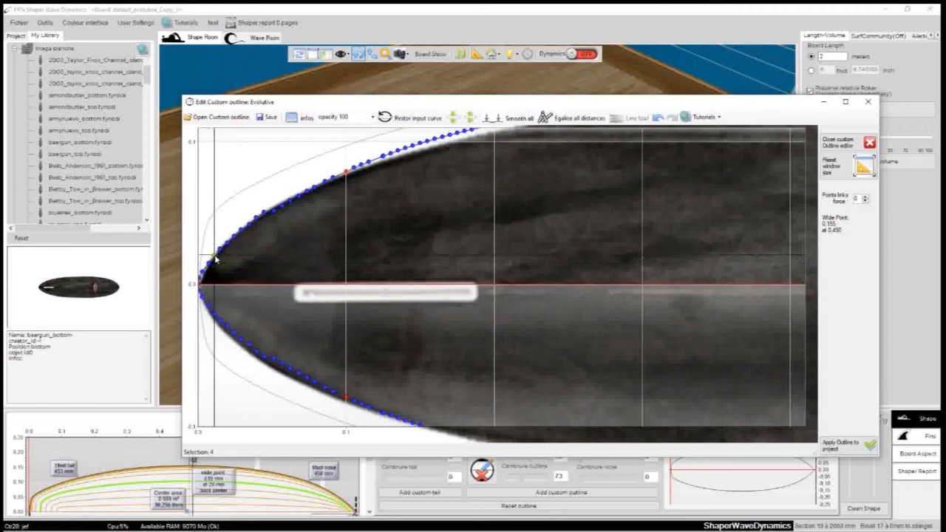
pyautogui.click(282, 205)
pyautogui.click(291, 198)
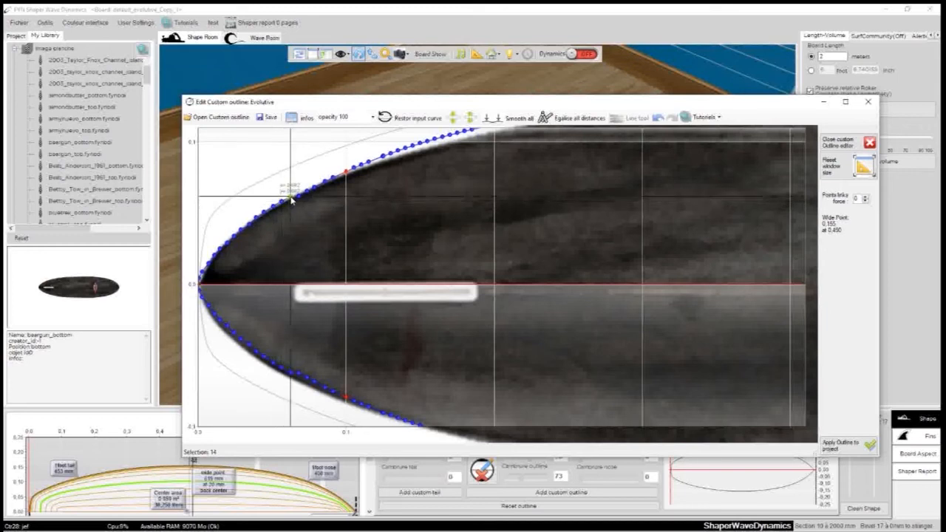
pyautogui.moveTo(299, 197); pyautogui.dragTo(298, 193)
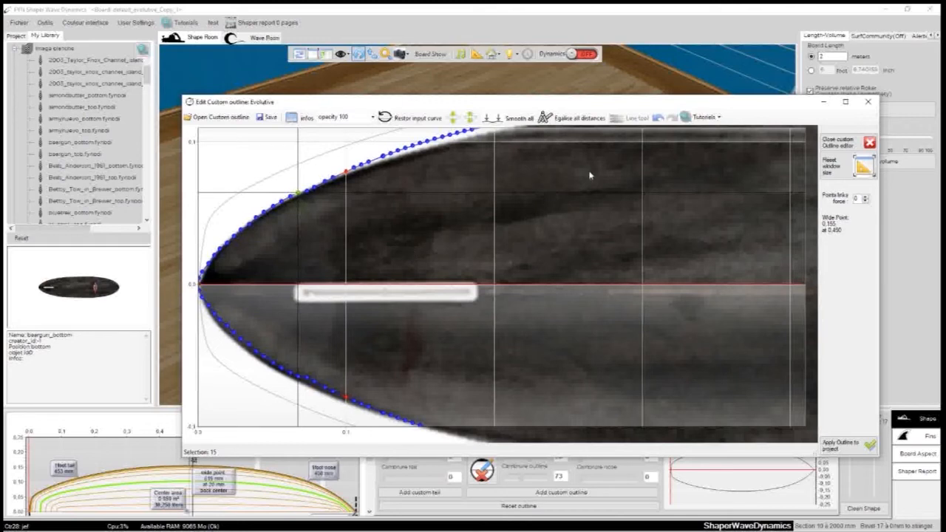
pyautogui.click(517, 119)
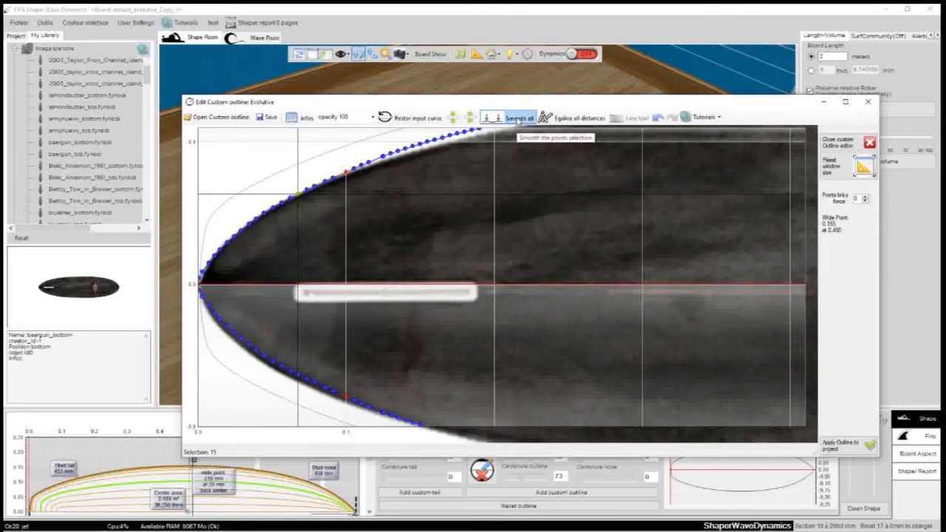
pyautogui.scroll(-5, 262, 234)
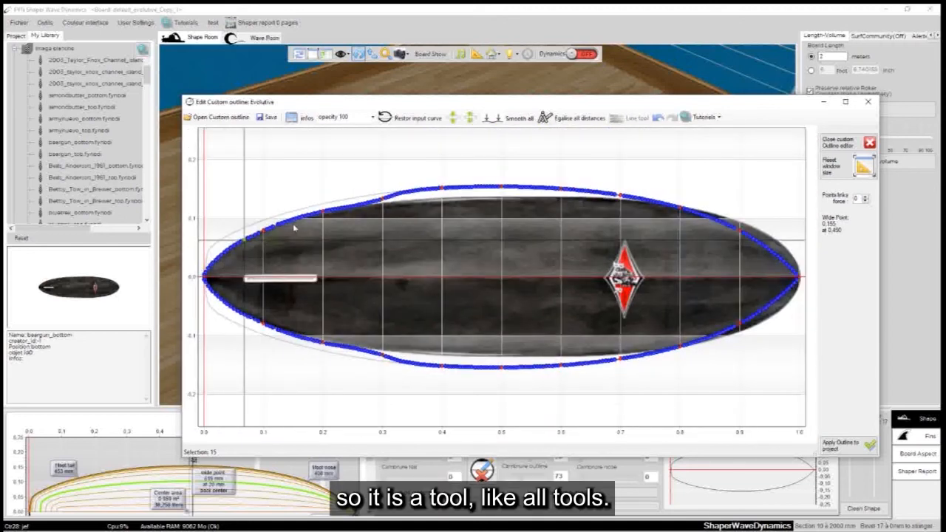
pyautogui.click(264, 231)
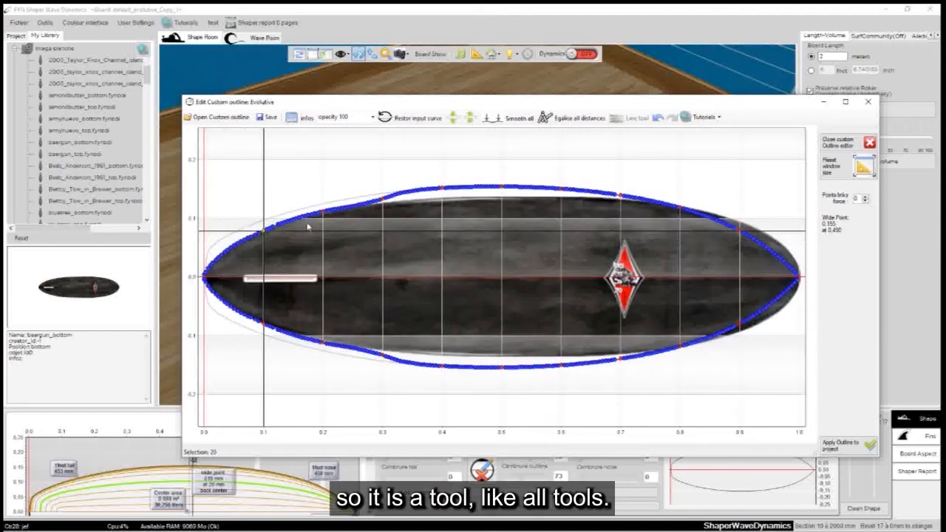
pyautogui.keyDown('shift'); pyautogui.click(660, 202); pyautogui.keyUp('shift')
pyautogui.rightClick(661, 202)
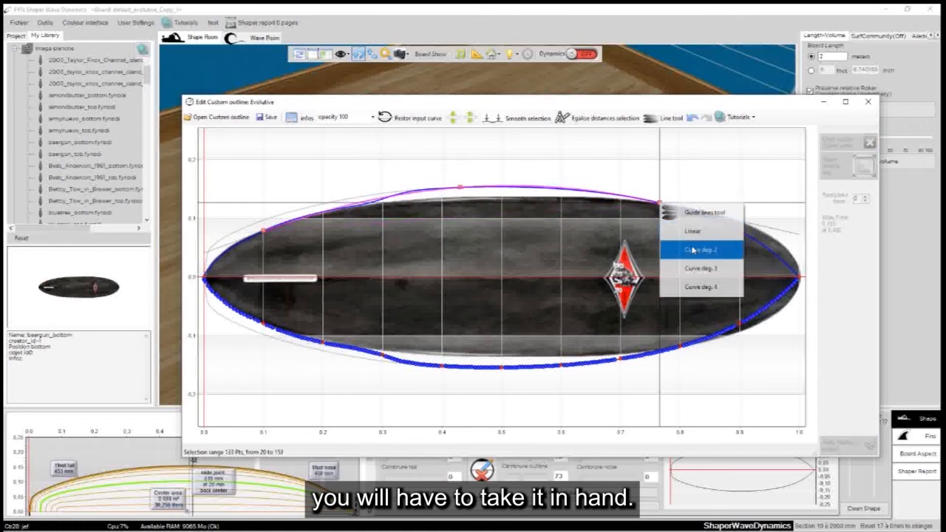
pyautogui.click(695, 214)
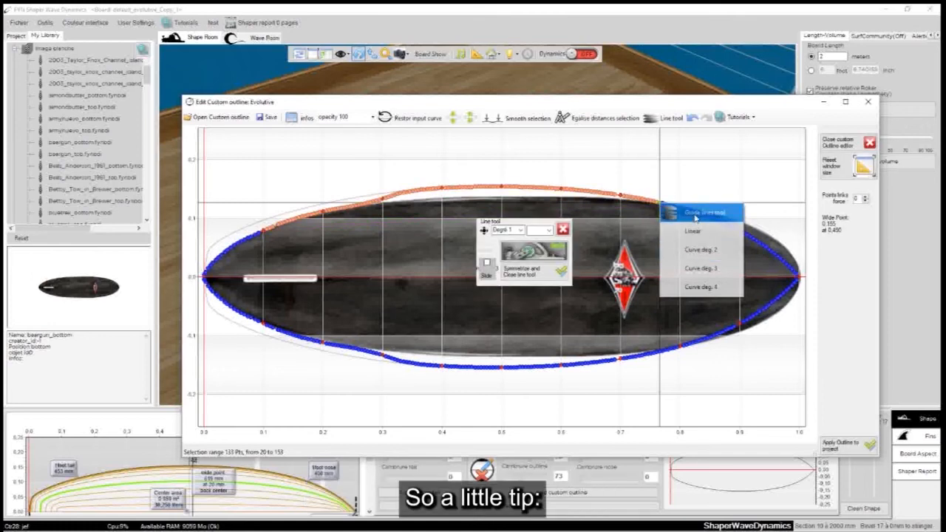
pyautogui.click(563, 229)
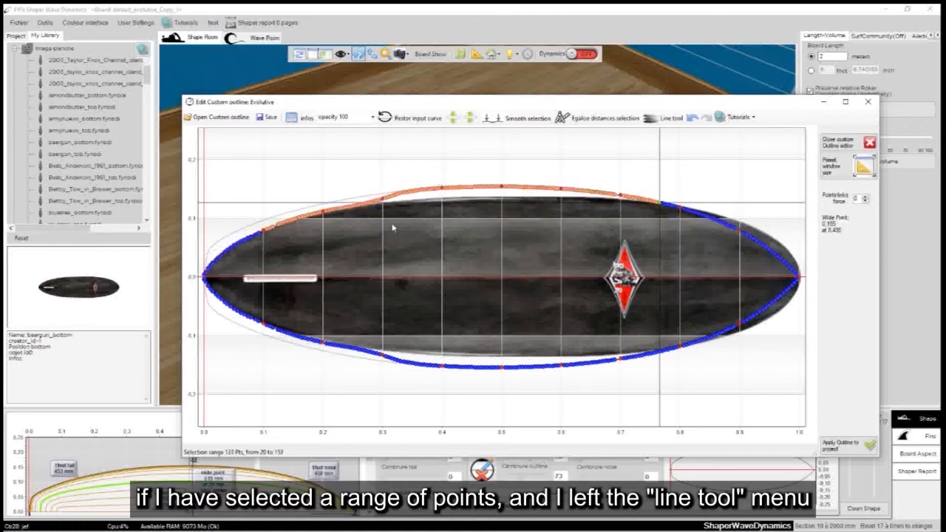
# Step: Refit the upper outline from about 0.19 to 0.7 to the template edge with a degree-3, 4-point guide line and draw it
pyautogui.click(315, 214)
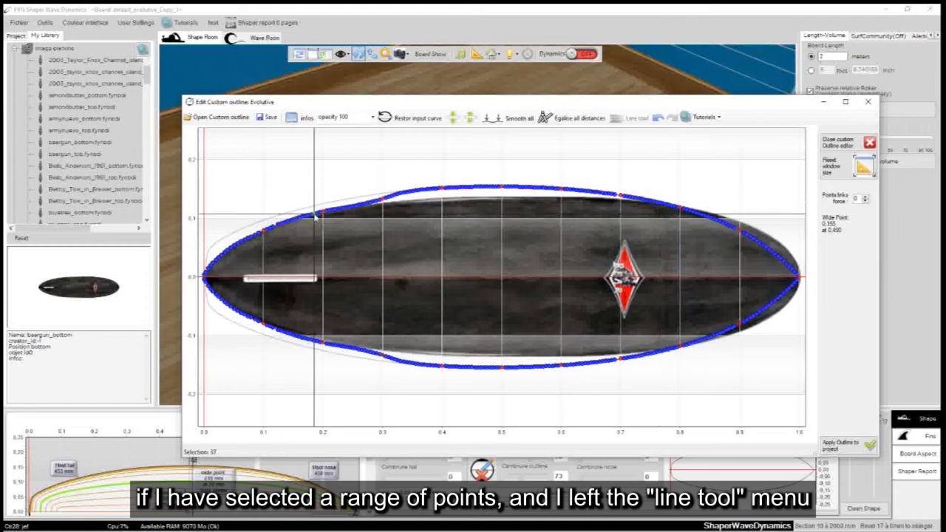
pyautogui.rightClick(621, 196)
pyautogui.click(663, 189)
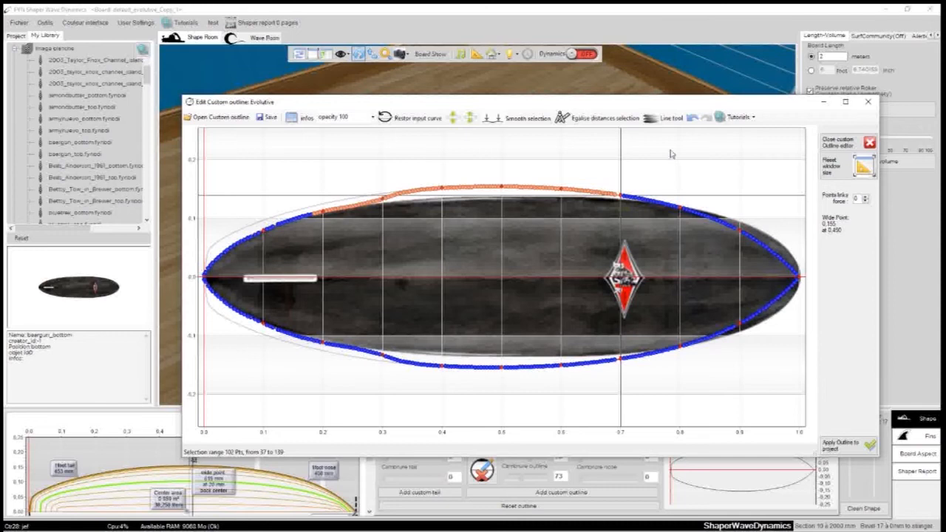
pyautogui.click(668, 119)
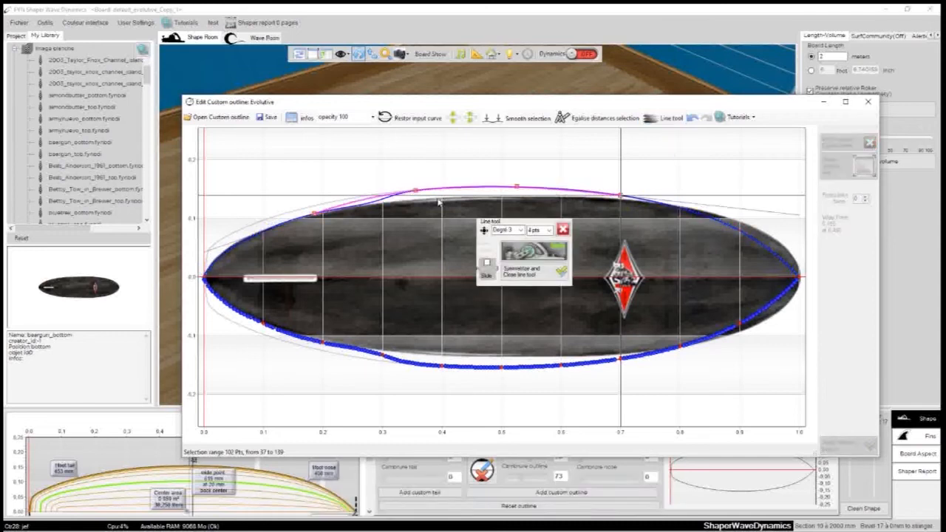
pyautogui.click(416, 193)
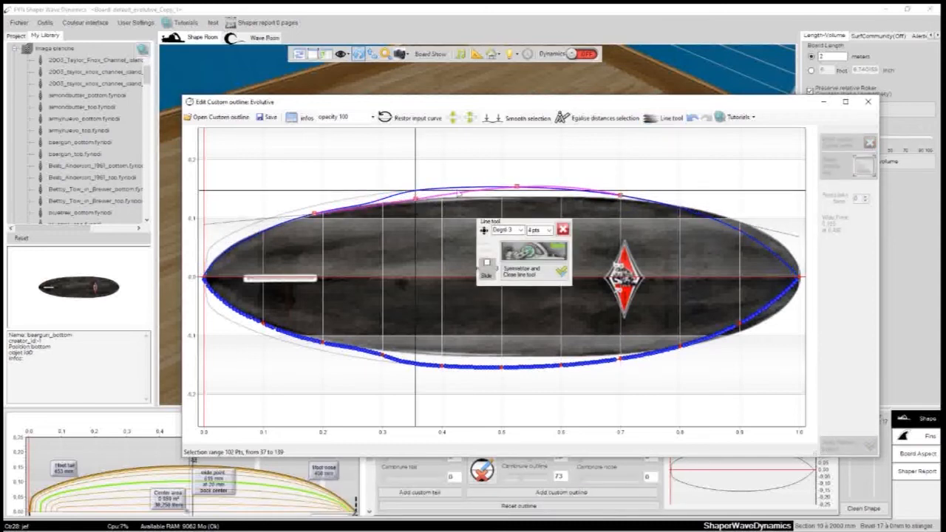
pyautogui.click(517, 187)
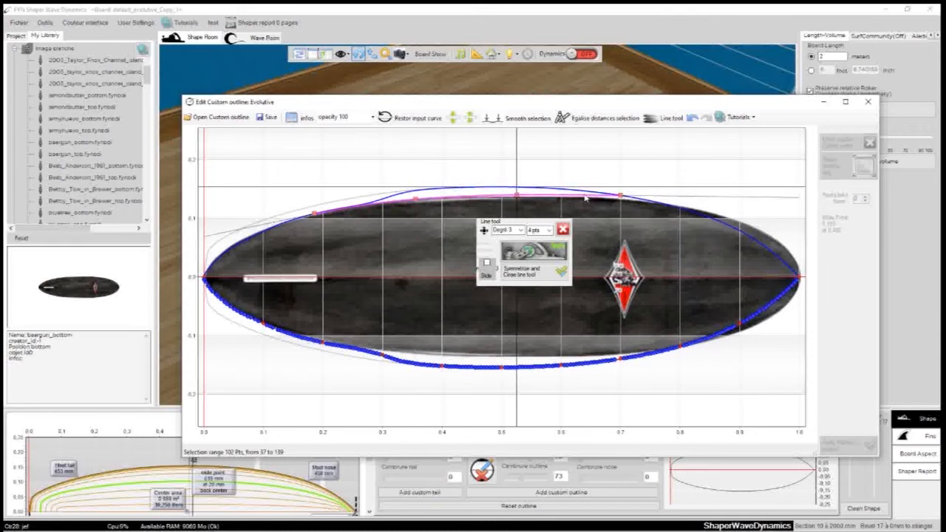
pyautogui.click(621, 196)
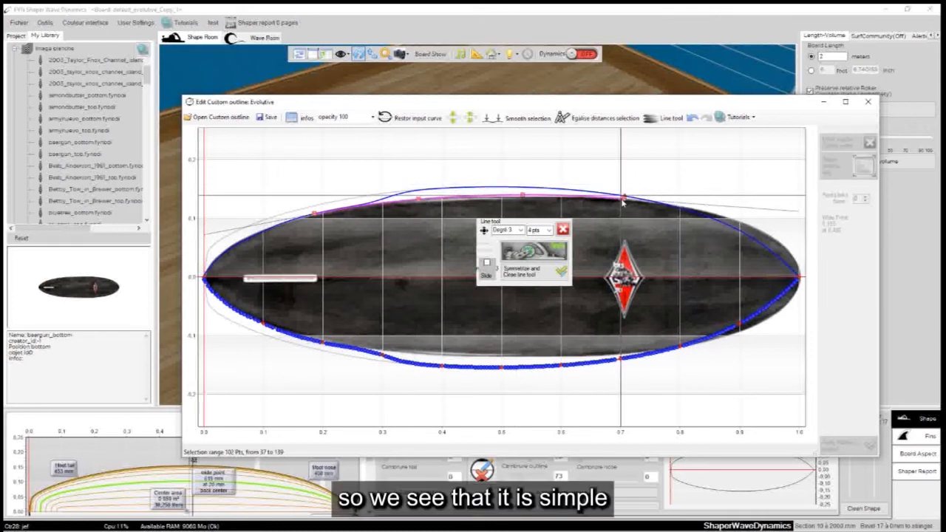
pyautogui.click(522, 196)
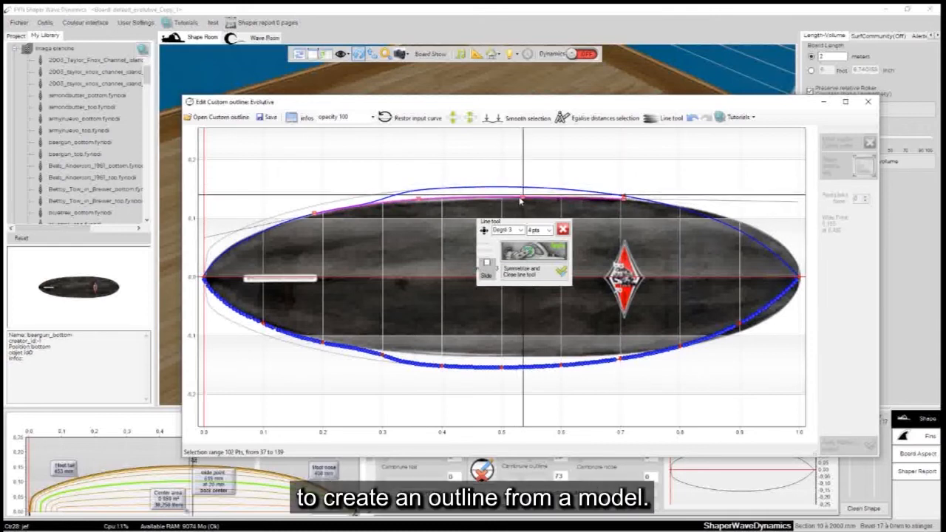
pyautogui.click(531, 252)
# Step: Extend the guide line's front end to the template edge near 0.95 and set the line to degree 4 with 5 points
pyautogui.click(624, 199)
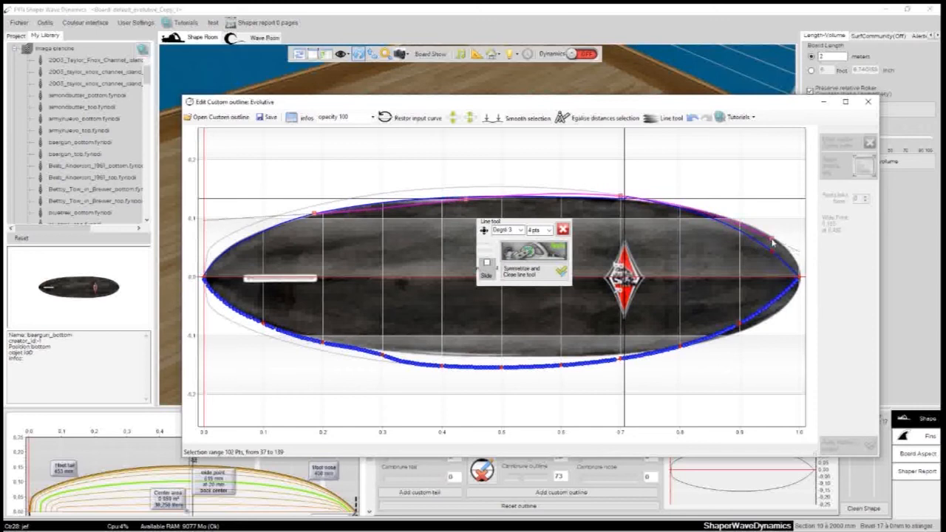
pyautogui.click(621, 202)
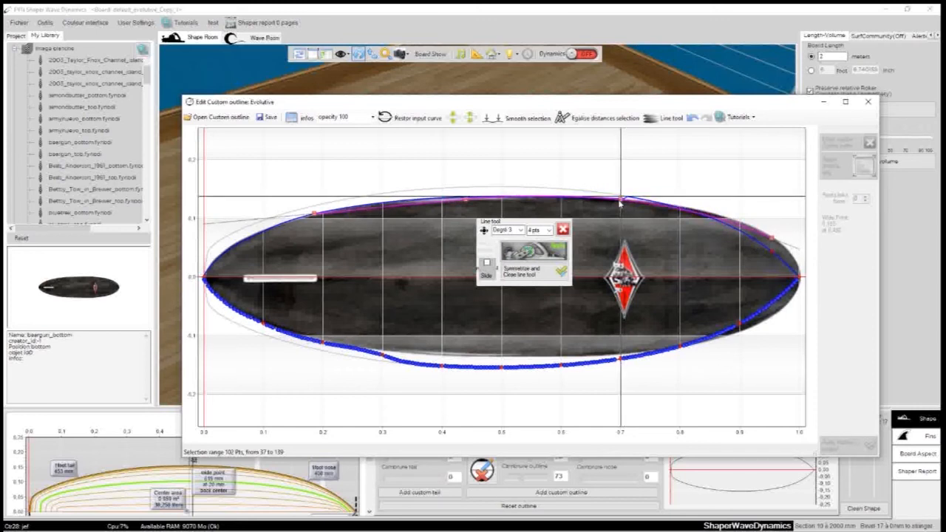
pyautogui.click(522, 230)
pyautogui.click(516, 258)
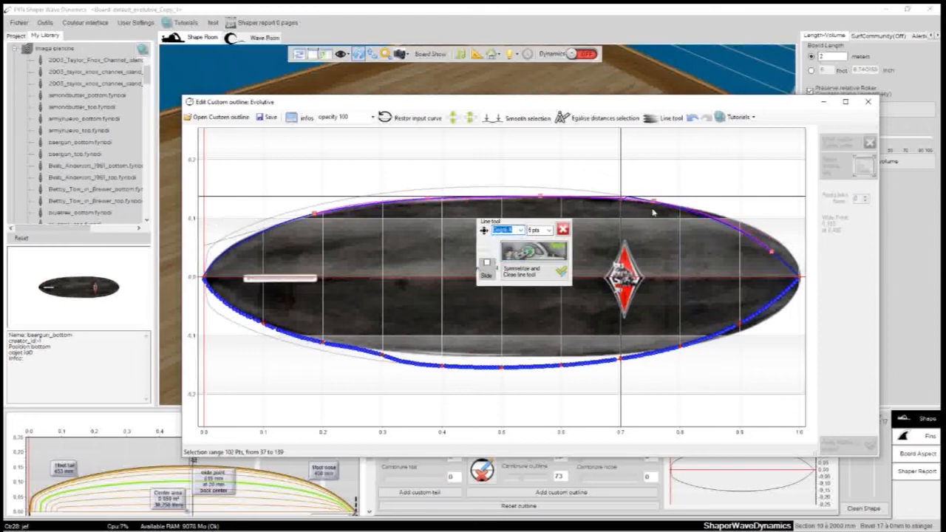
pyautogui.click(771, 254)
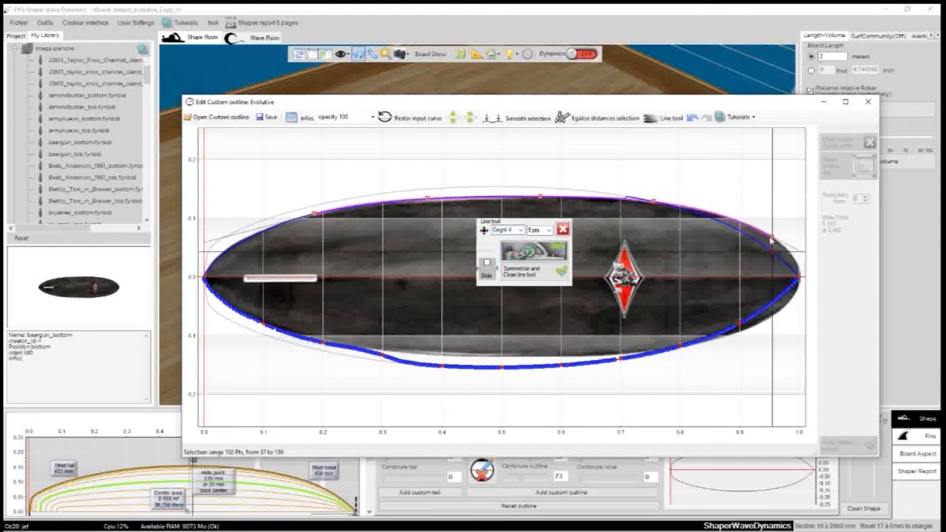
# Step: Fit the guide line to the template edge from about 0.54 to 0.96, draw the outline from it and symmetrize
pyautogui.moveTo(315, 215); pyautogui.dragTo(524, 198)
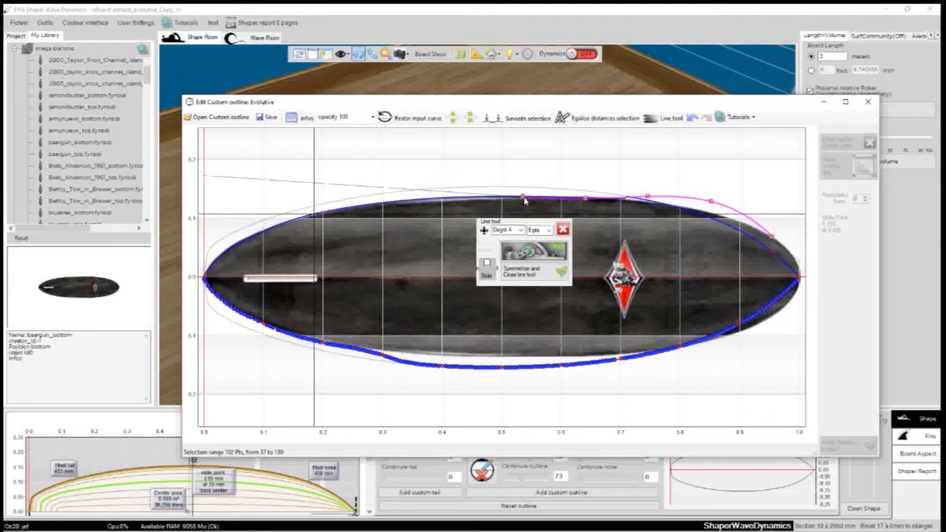
pyautogui.moveTo(772, 237); pyautogui.dragTo(776, 243)
pyautogui.moveTo(711, 201); pyautogui.dragTo(711, 214)
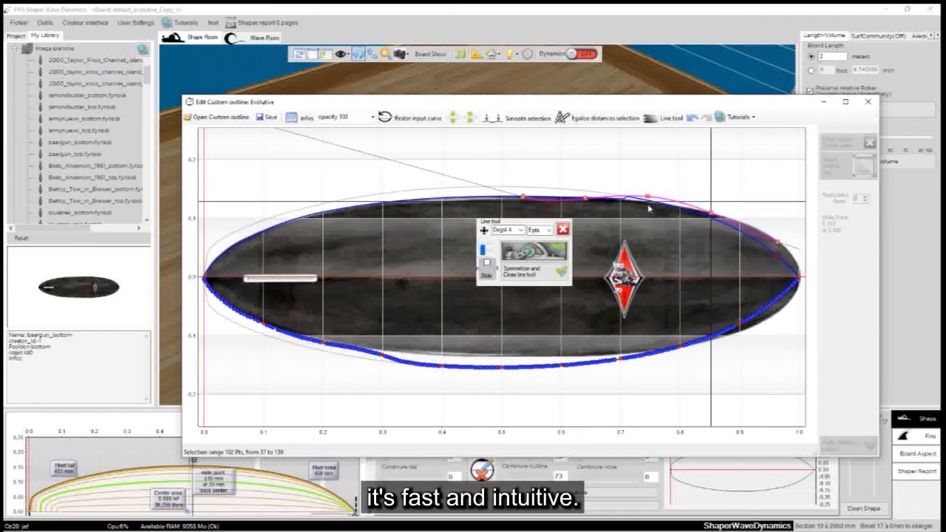
pyautogui.moveTo(647, 198); pyautogui.dragTo(647, 205)
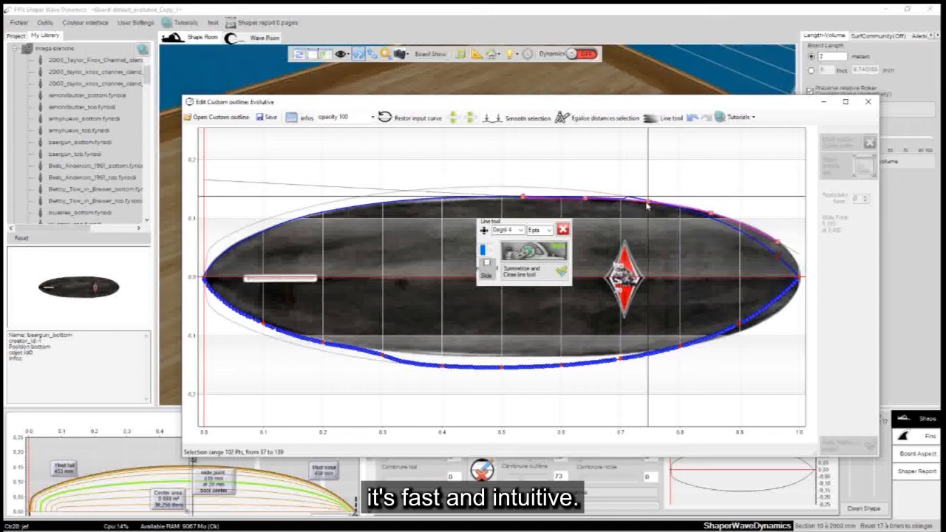
pyautogui.click(585, 200)
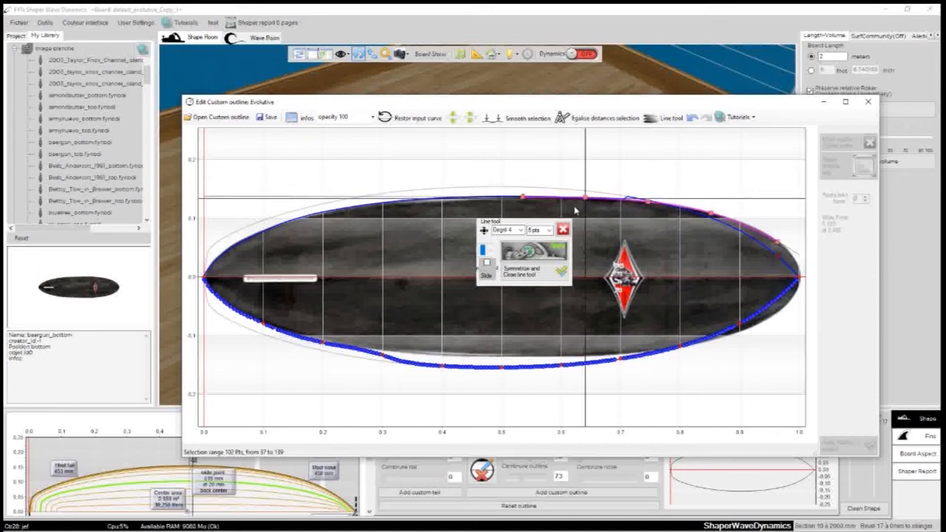
pyautogui.click(539, 253)
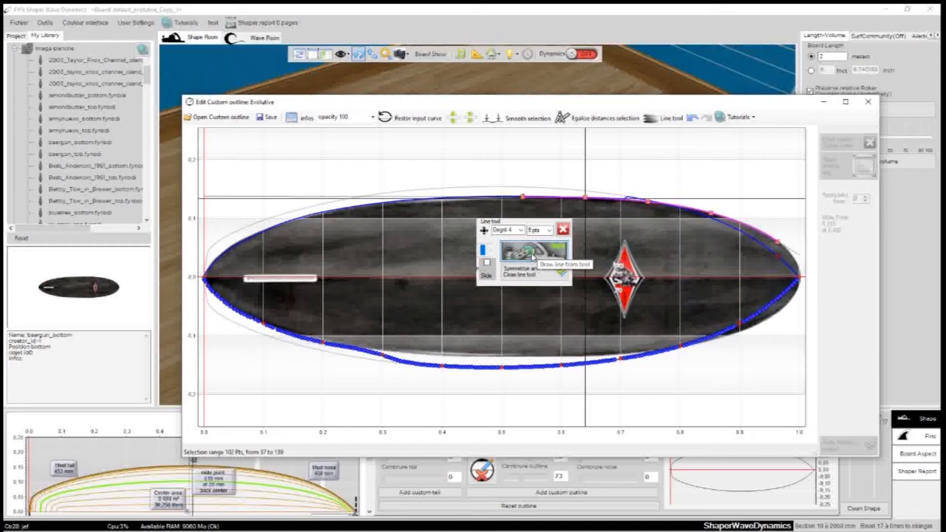
pyautogui.click(526, 274)
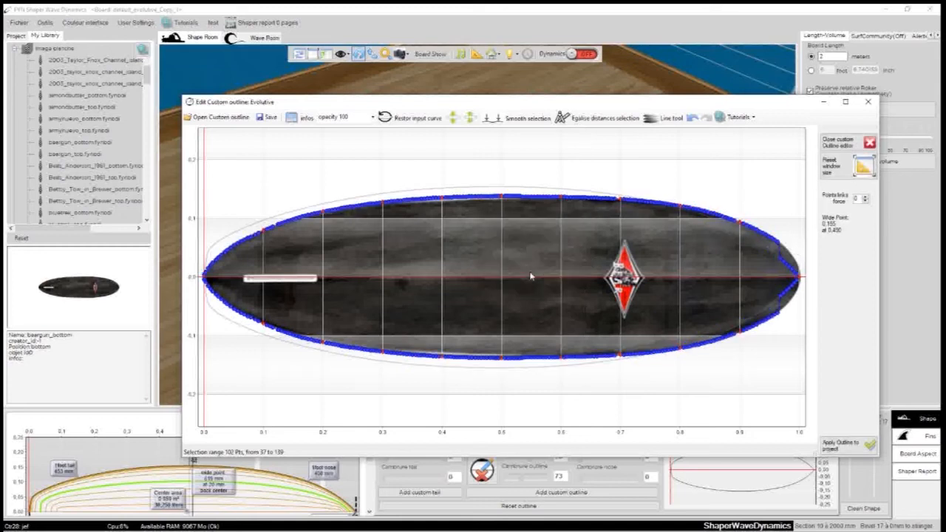
# Step: Place the outline points between about 0.96 and the nose tip in a rounded curve along the template edge
pyautogui.click(781, 250)
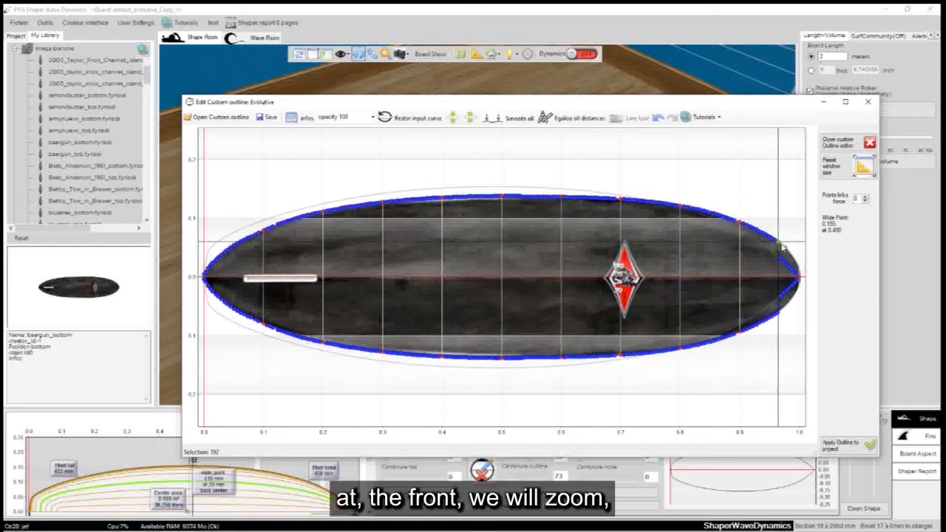
pyautogui.scroll(4, 782, 249)
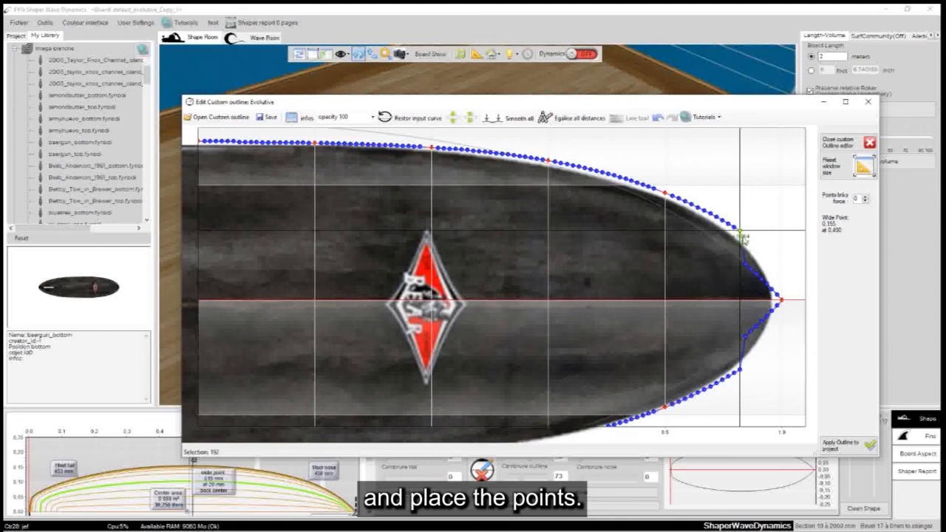
pyautogui.moveTo(745, 264); pyautogui.dragTo(774, 276)
pyautogui.click(769, 269)
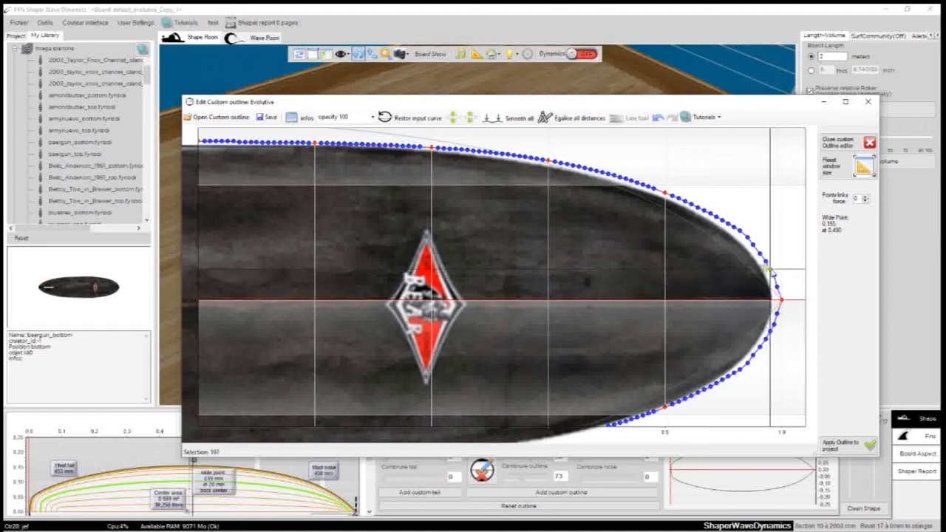
pyautogui.click(765, 260)
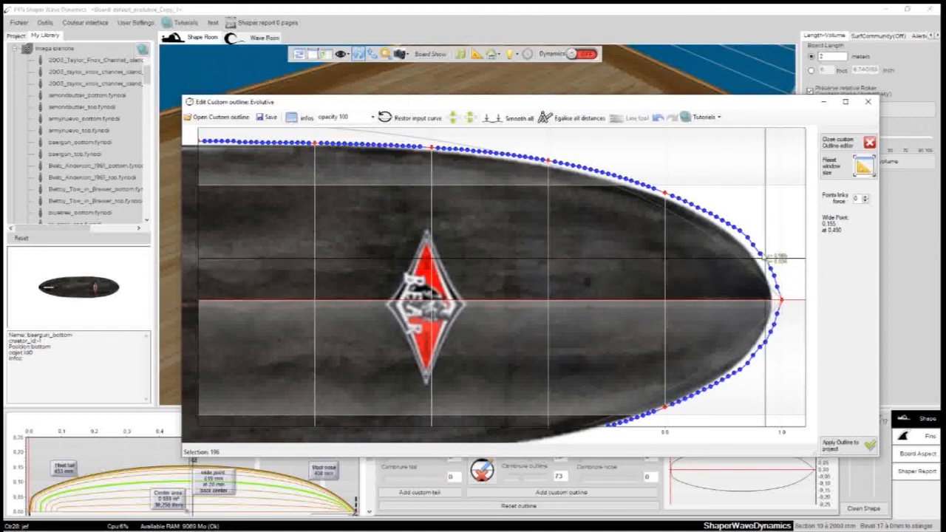
pyautogui.click(760, 252)
pyautogui.click(753, 245)
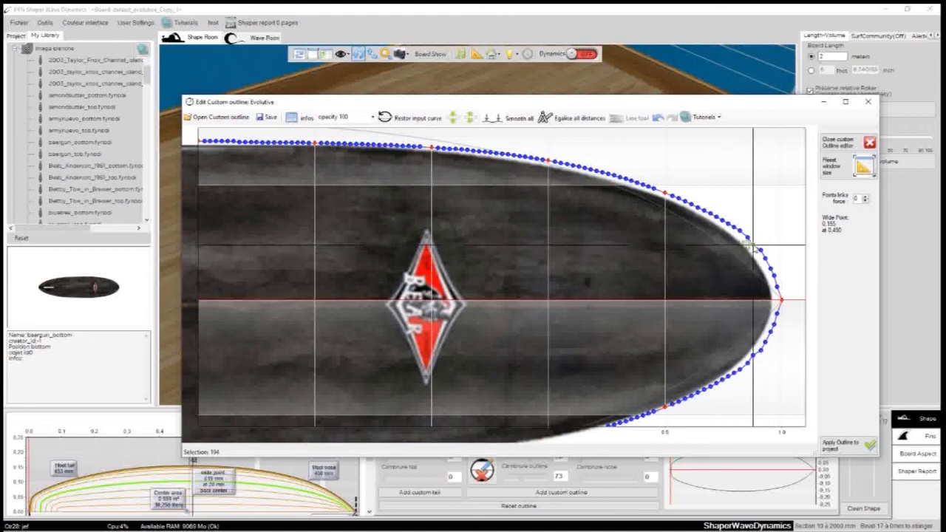
pyautogui.moveTo(753, 245); pyautogui.dragTo(755, 244)
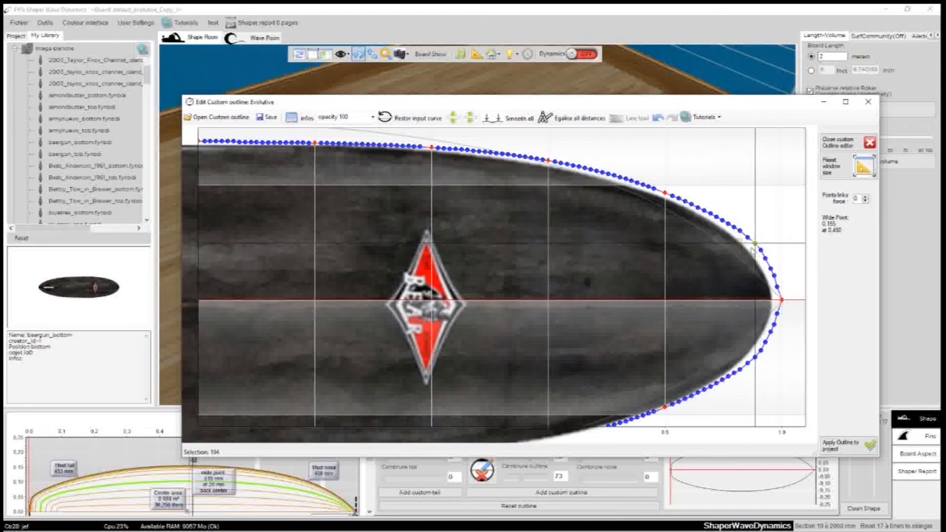
# Step: Smooth the selected range of outline points from about 0.96 to the nose tip
pyautogui.click(740, 231)
pyautogui.rightClick(782, 301)
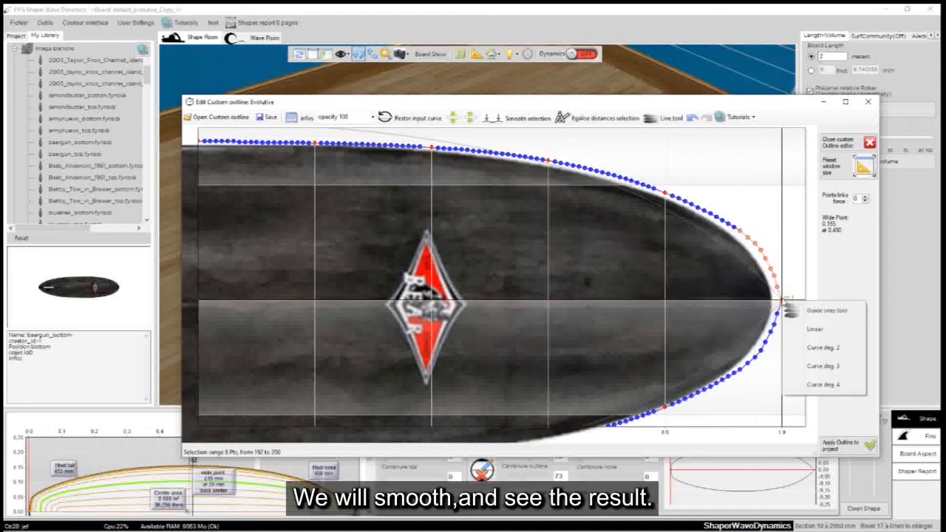
pyautogui.click(509, 120)
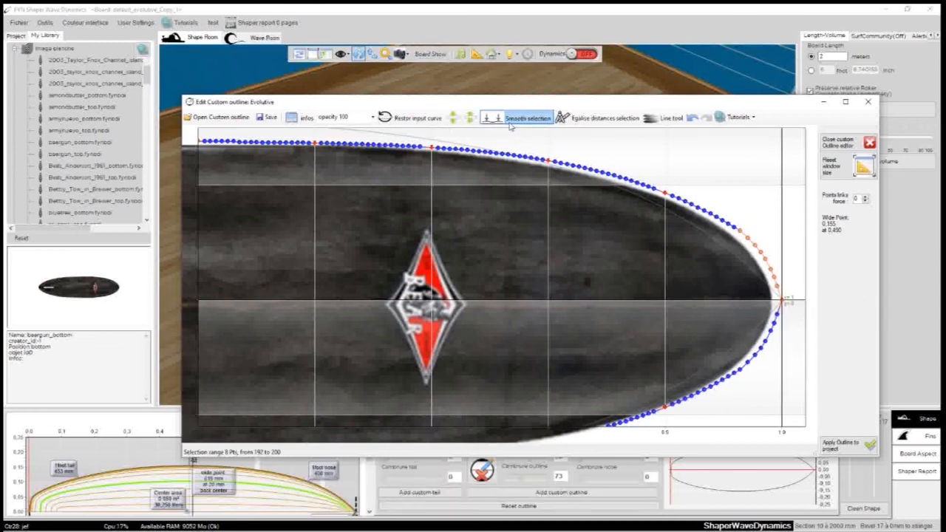
pyautogui.scroll(3, 378, 278)
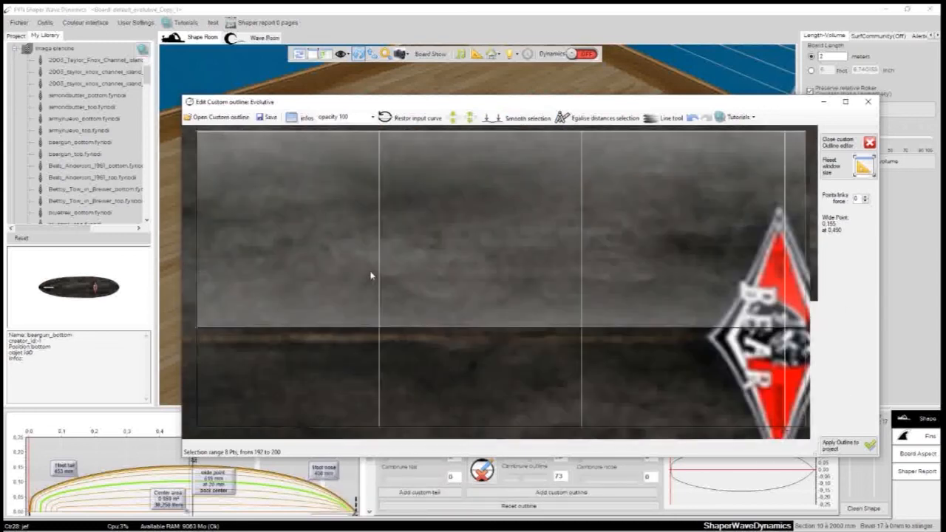
pyautogui.scroll(-5, 407, 285)
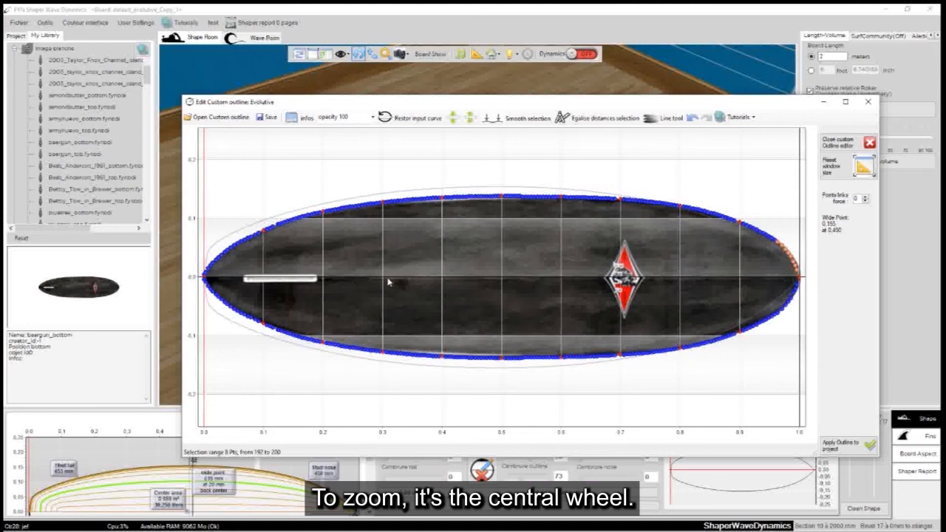
# Step: Equalize the distances of all outline points and smooth the whole outline
pyautogui.click(755, 331)
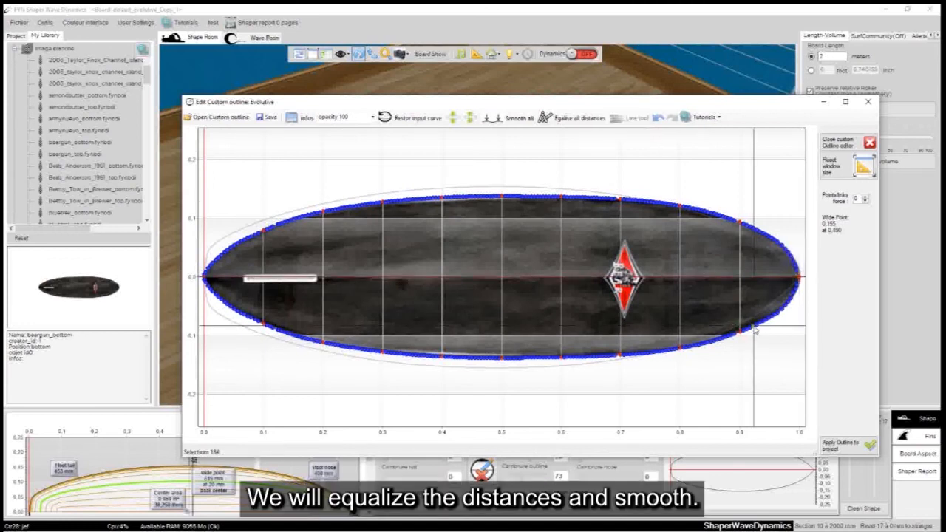
pyautogui.click(577, 119)
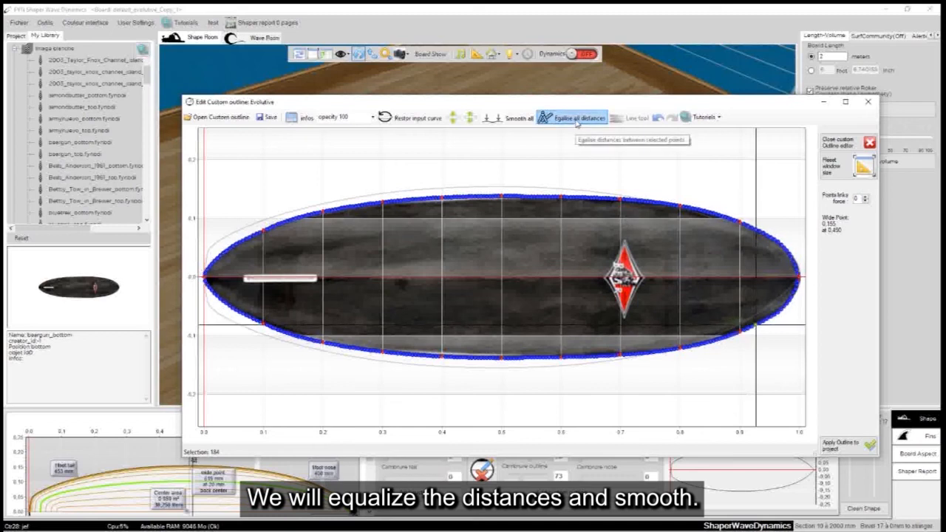
pyautogui.click(517, 118)
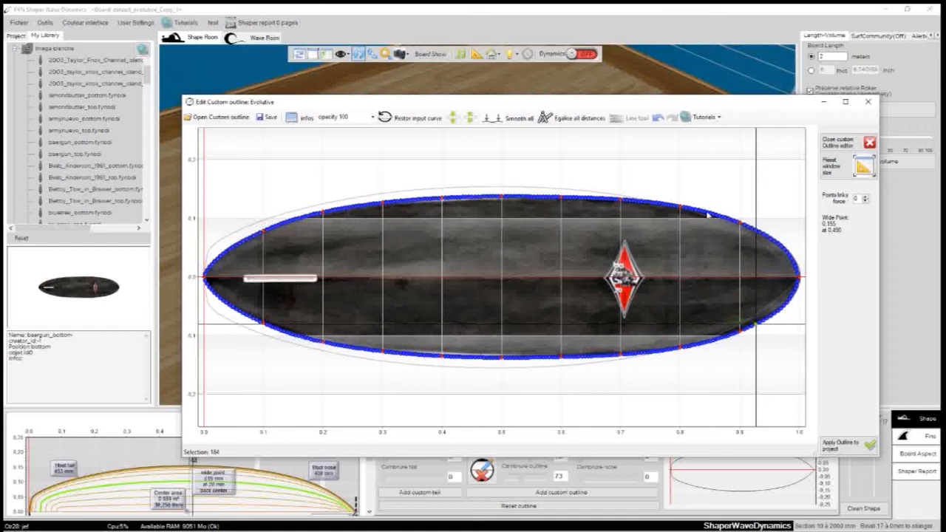
pyautogui.click(517, 120)
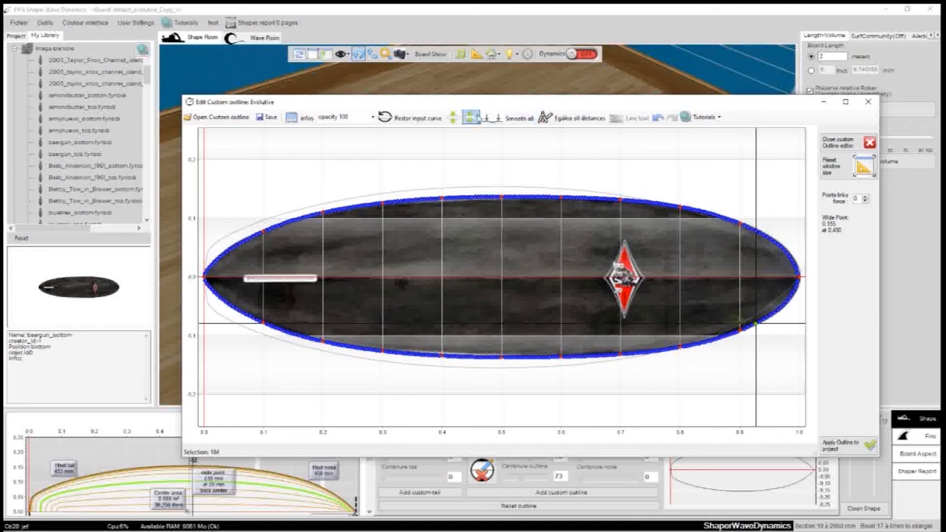
# Step: Narrow the whole outline slightly, to a wide point of about 0.133, and clear the point selection
pyautogui.click(453, 119)
pyautogui.click(454, 121)
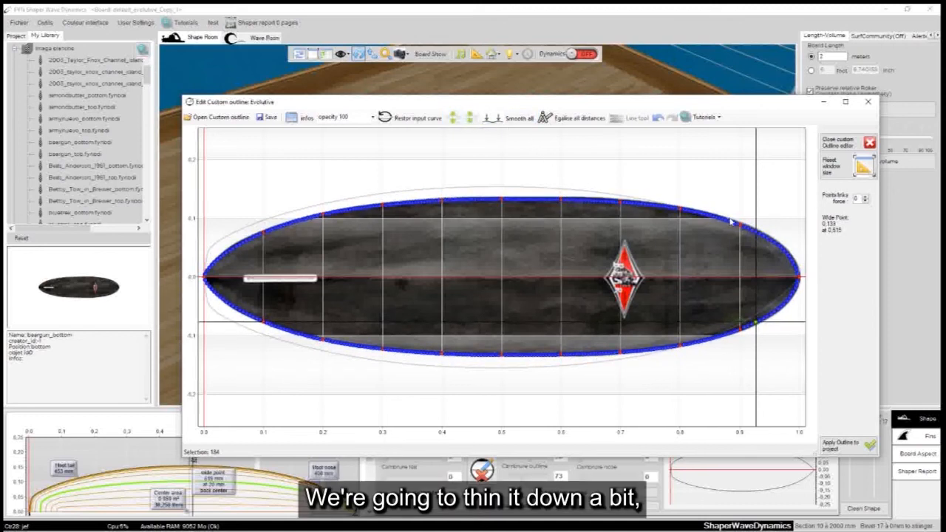
pyautogui.click(752, 257)
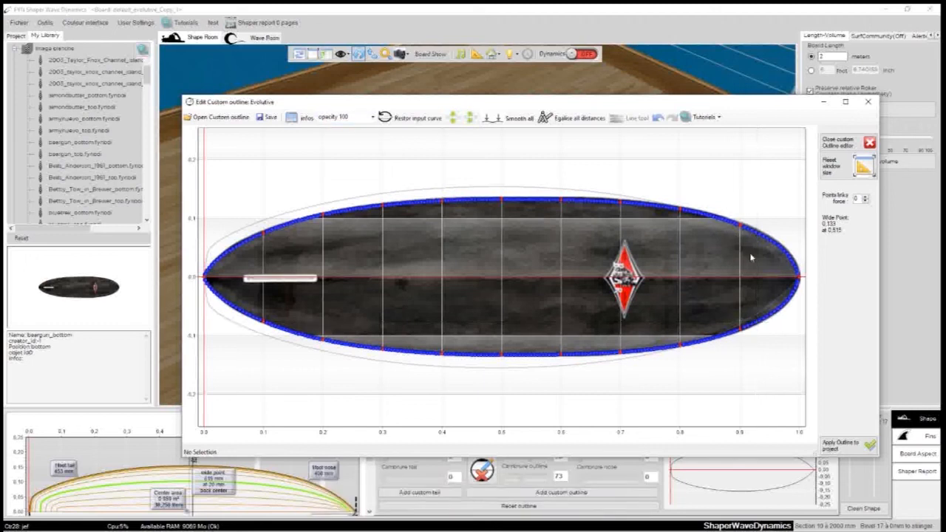
# Step: Apply the custom outline to the project and close the outline editor to view the 3D board
pyautogui.click(828, 444)
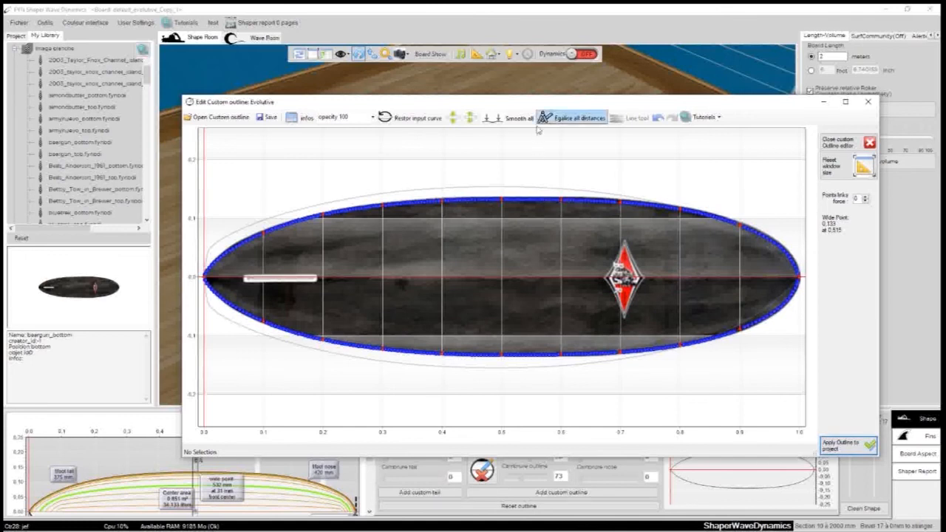
pyautogui.click(868, 102)
pyautogui.moveTo(477, 301); pyautogui.dragTo(490, 375)
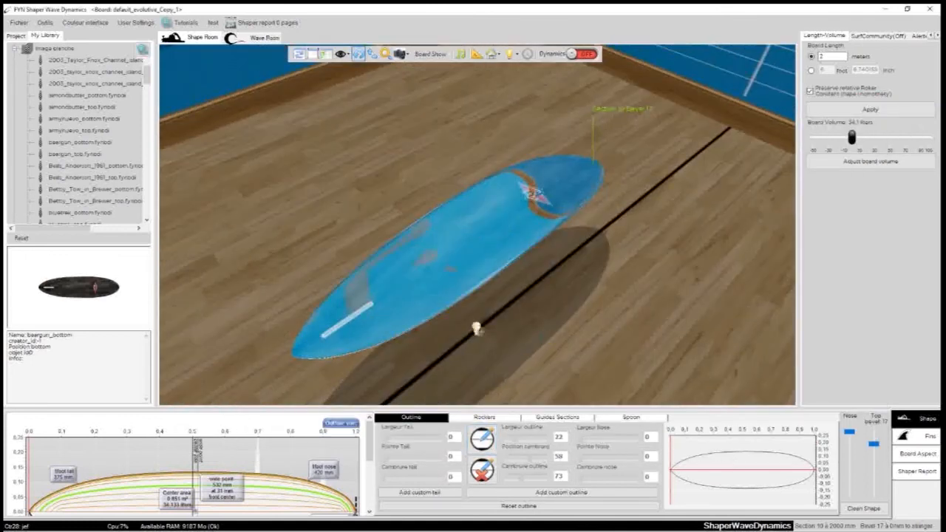
# Step: Save the board's custom outline to the library's outlines folder as monoutlineprefere.fynlines
pyautogui.click(16, 36)
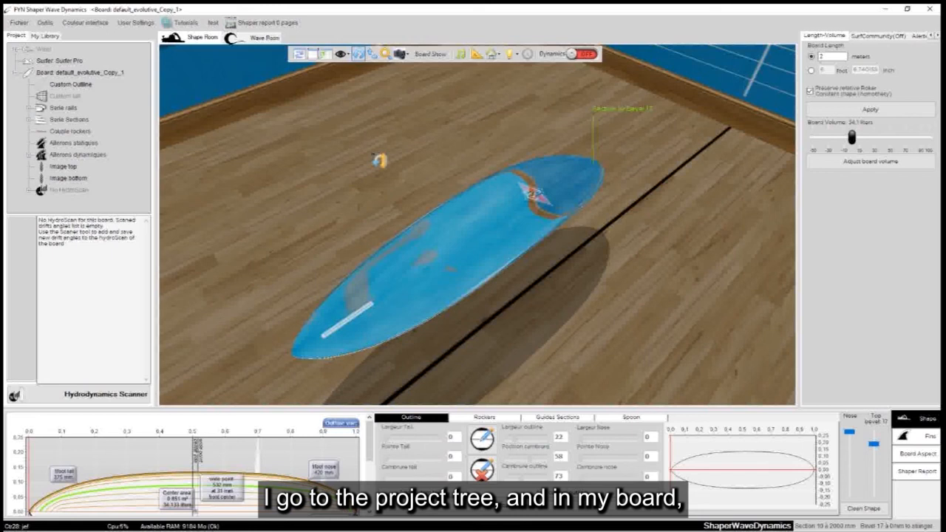
pyautogui.click(60, 72)
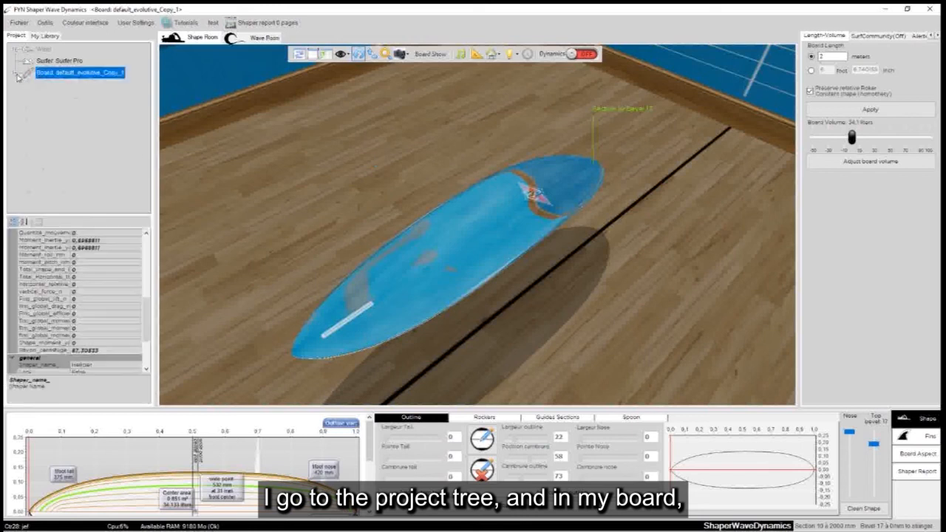
pyautogui.click(73, 86)
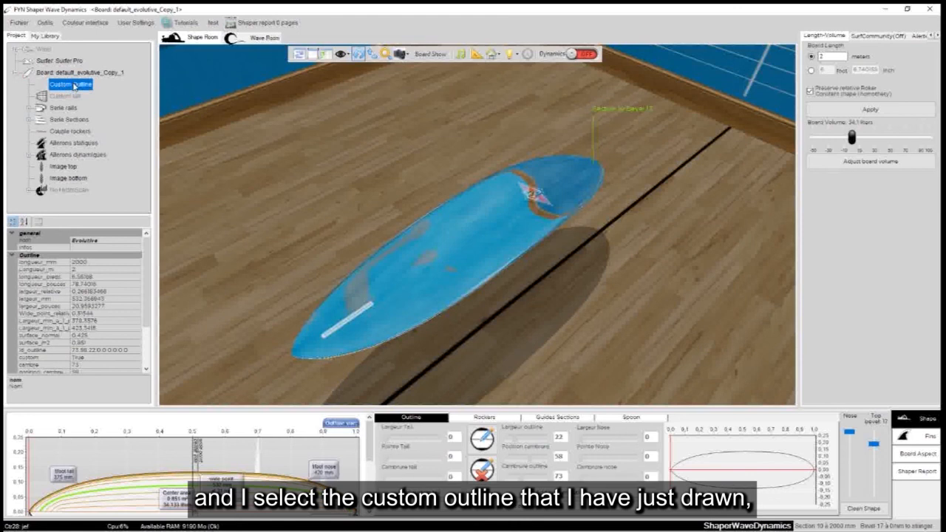
pyautogui.rightClick(74, 87)
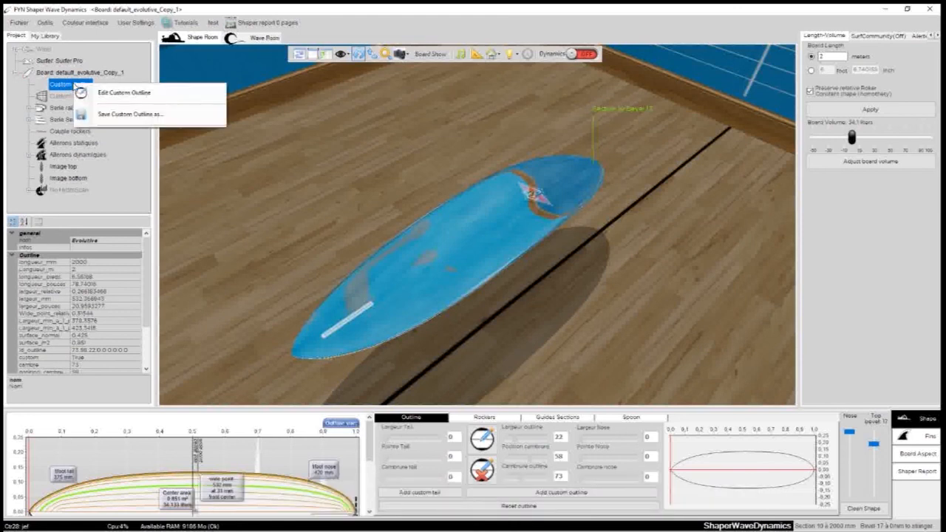
pyautogui.click(134, 115)
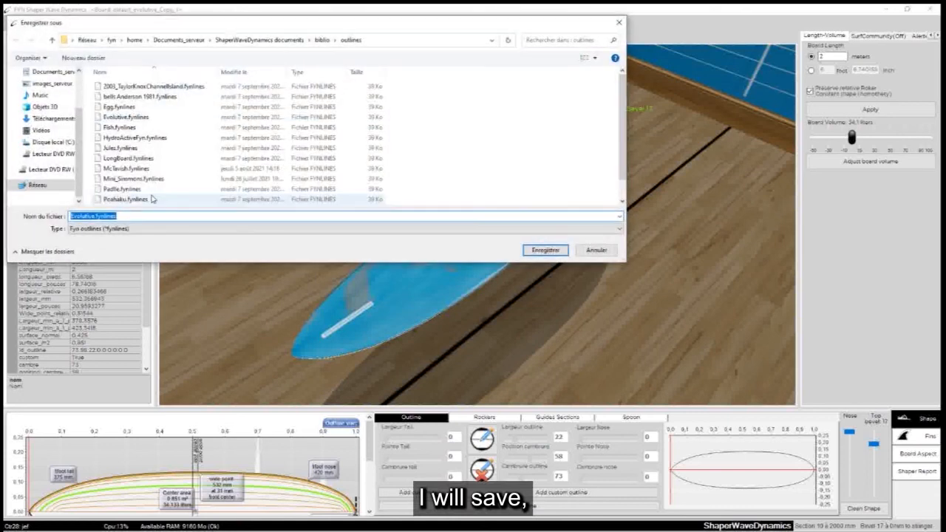
pyautogui.click(95, 216)
pyautogui.doubleClick(95, 215)
pyautogui.write('monout')
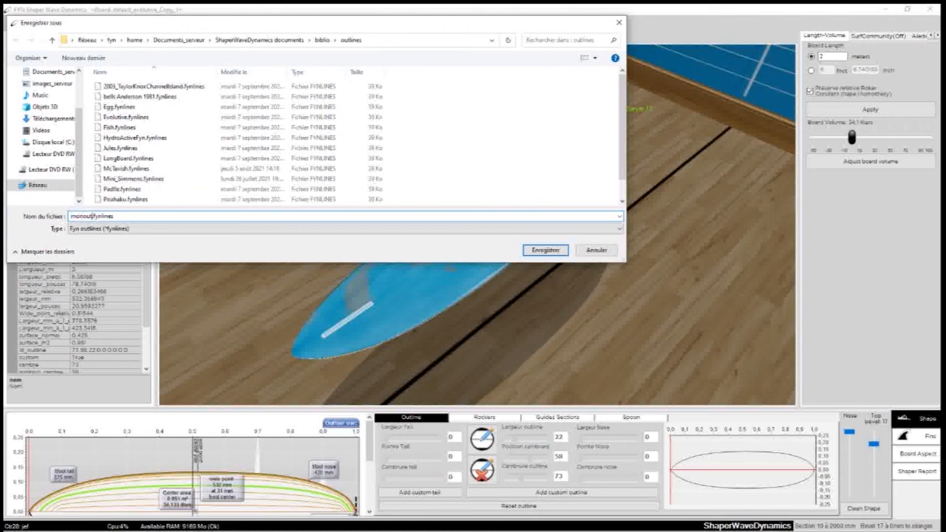
pyautogui.write('lineprefere')
pyautogui.click(556, 252)
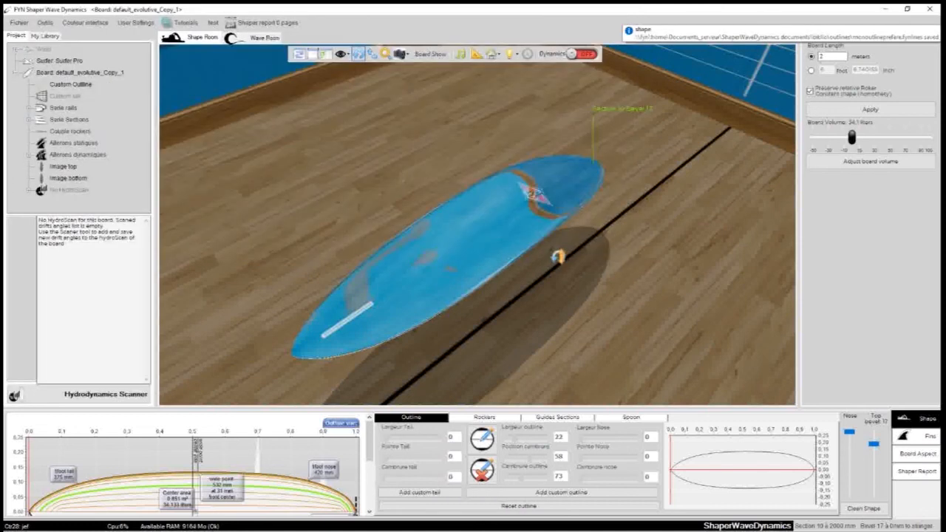
# Step: Preview the saved monoutlineprefere outline among the library's outlines
pyautogui.click(44, 36)
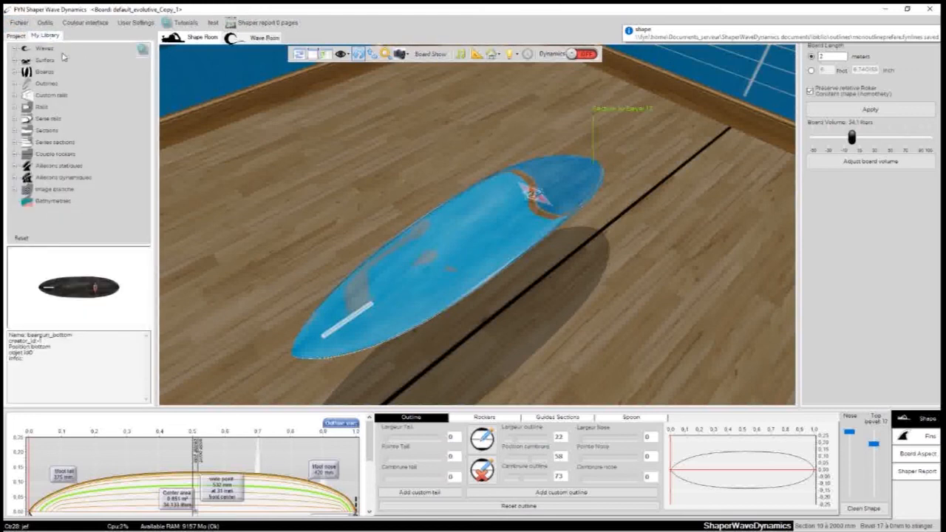
pyautogui.click(15, 72)
pyautogui.click(16, 49)
pyautogui.click(16, 83)
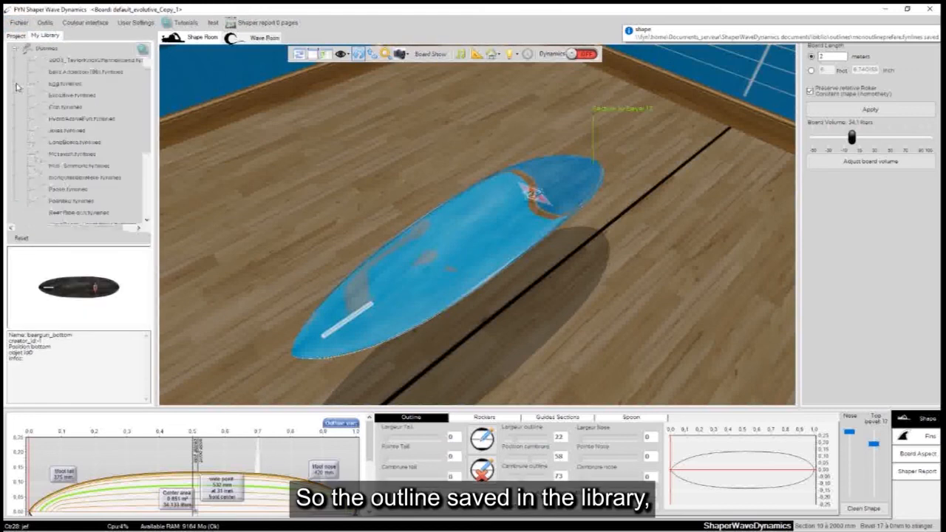
pyautogui.click(73, 180)
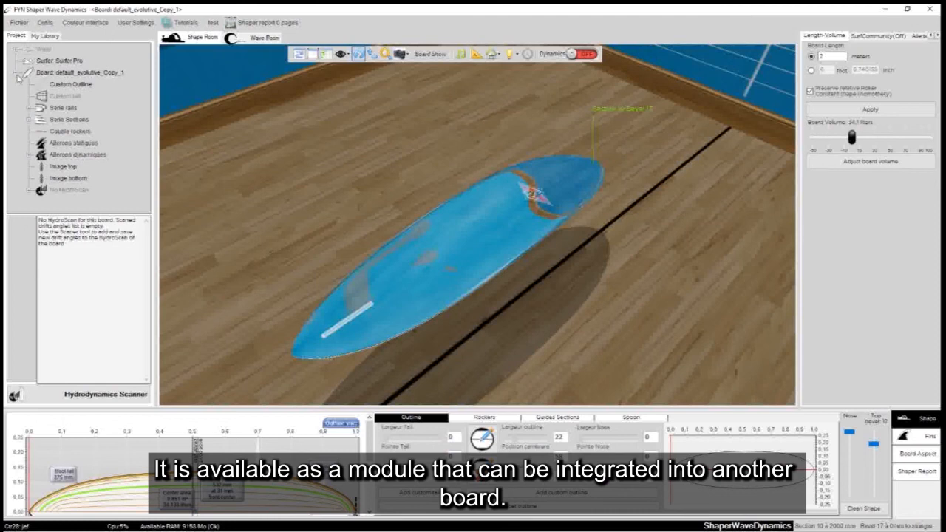
# Step: Load the library board default_shortboard_Copy_2 into the Shape Room
pyautogui.click(45, 35)
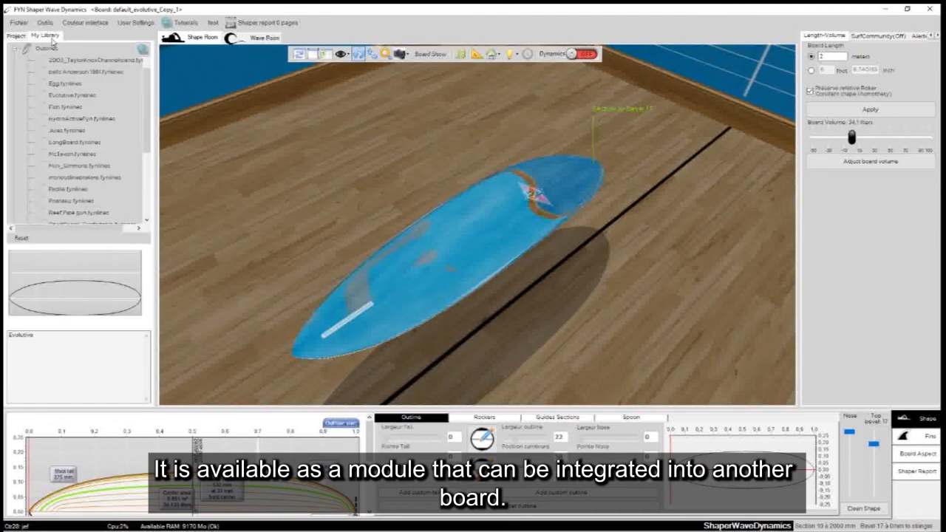
pyautogui.click(17, 54)
pyautogui.click(17, 71)
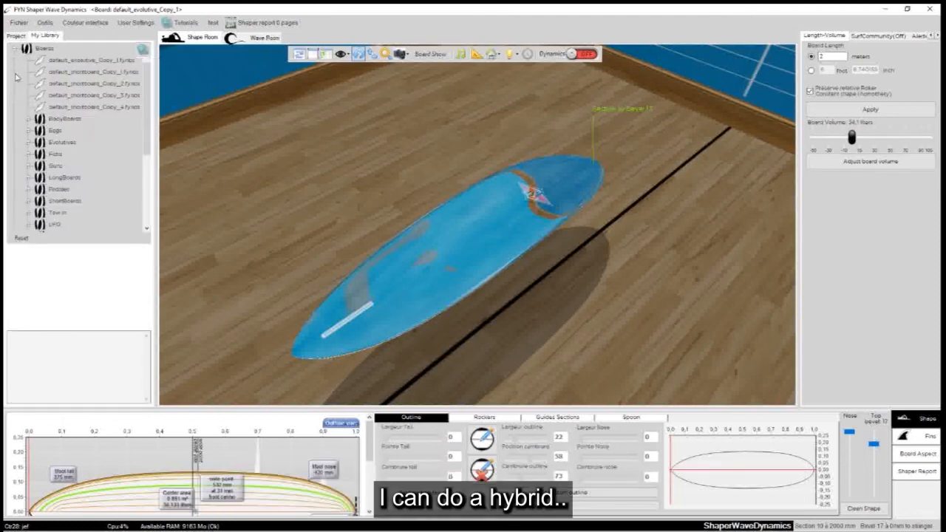
pyautogui.click(78, 108)
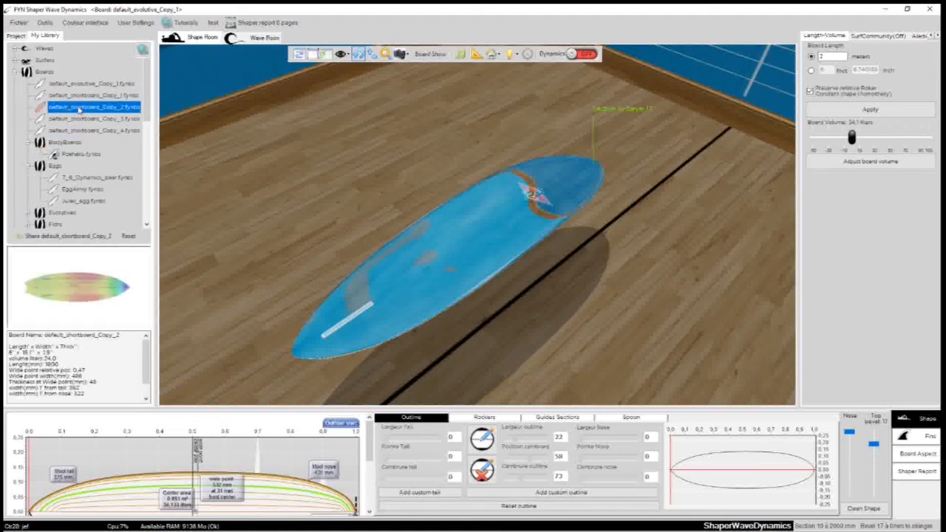
pyautogui.moveTo(78, 109); pyautogui.dragTo(354, 113)
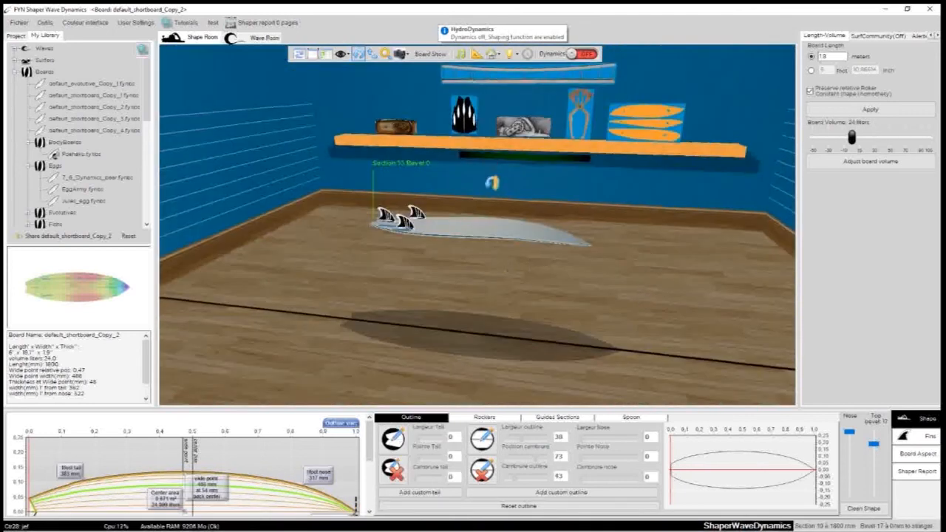
# Step: Hide the fins on the loaded shortboard
pyautogui.click(427, 54)
pyautogui.click(436, 70)
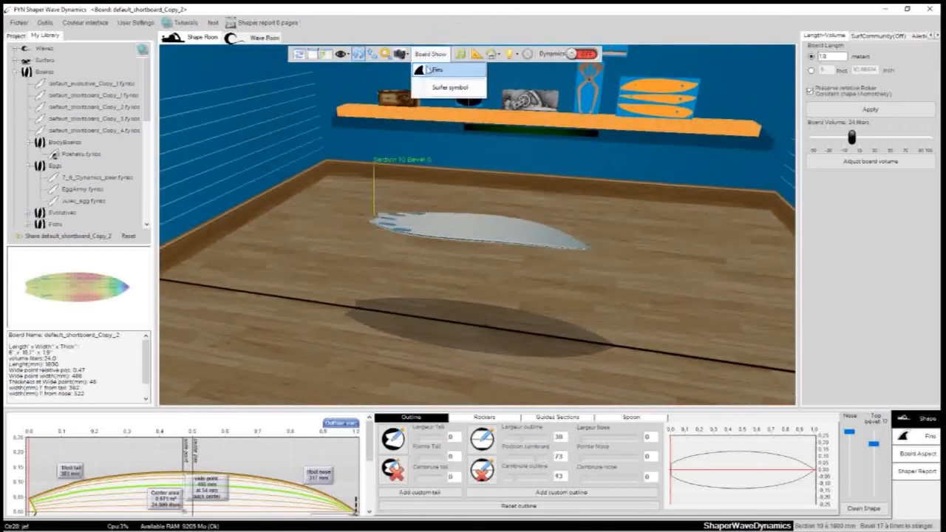
pyautogui.moveTo(409, 175); pyautogui.dragTo(321, 281)
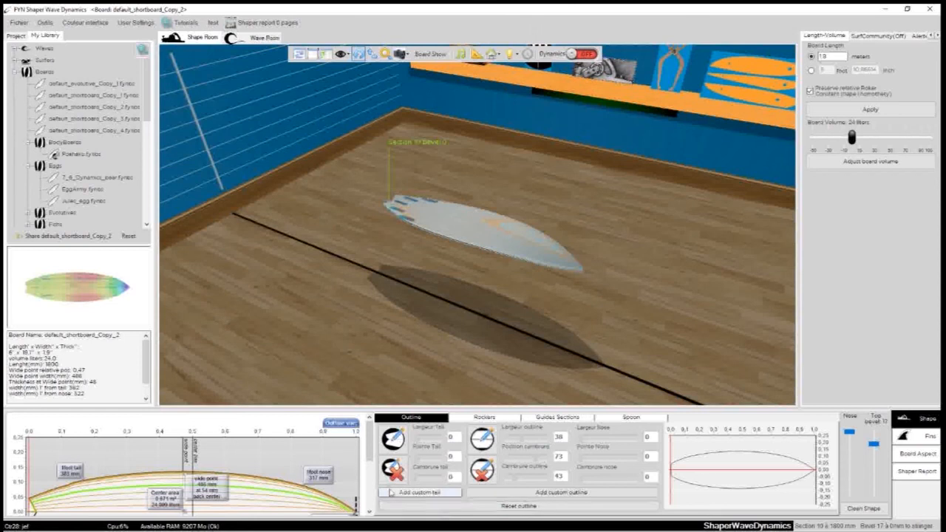
# Step: Apply the saved monoutlineprefere outline from the library to the shortboard
pyautogui.click(16, 73)
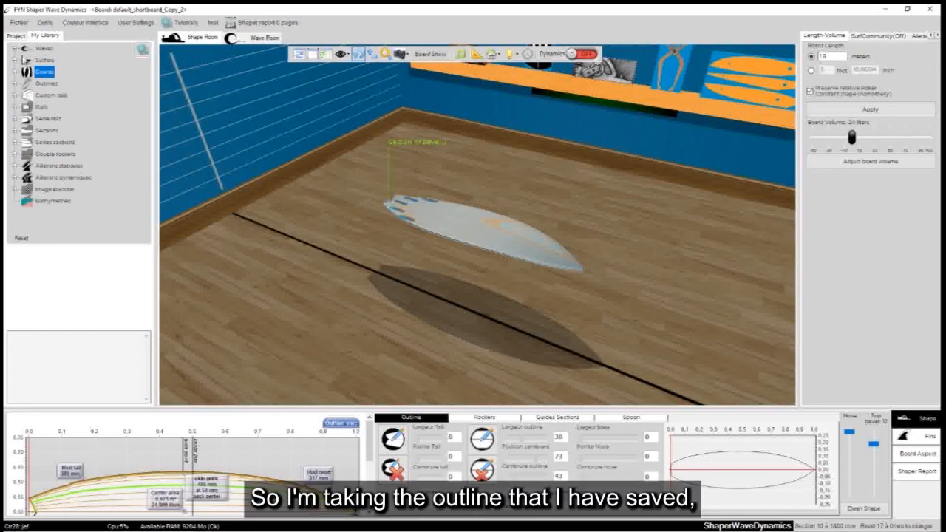
pyautogui.click(16, 84)
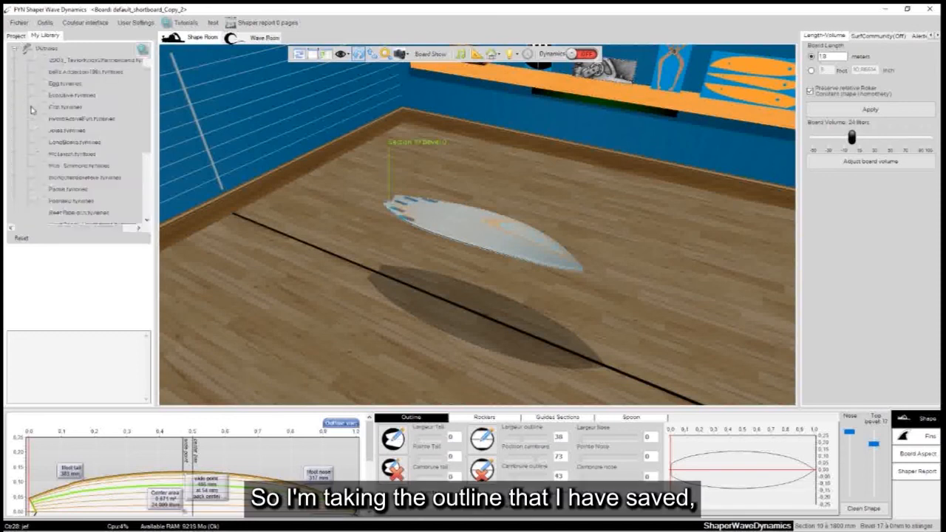
pyautogui.click(74, 178)
pyautogui.moveTo(74, 180); pyautogui.dragTo(287, 180)
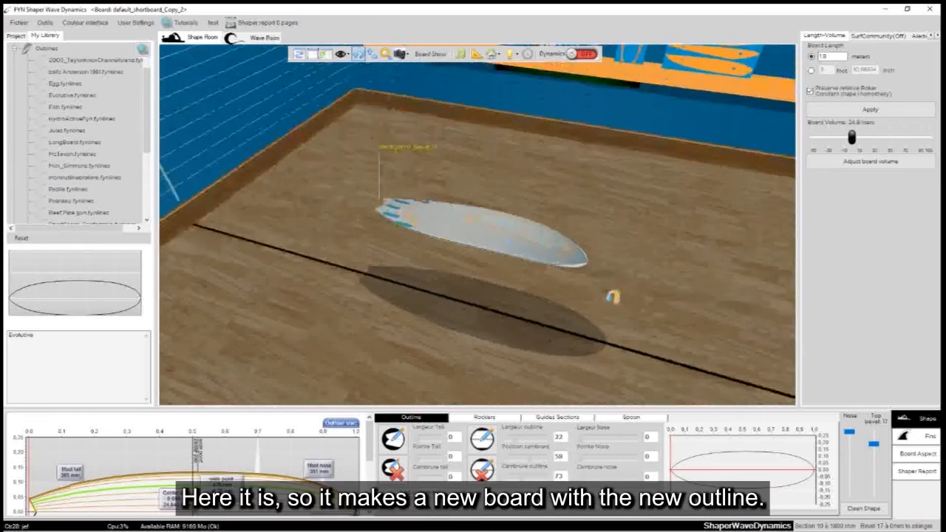
pyautogui.moveTo(371, 123); pyautogui.dragTo(658, 332)
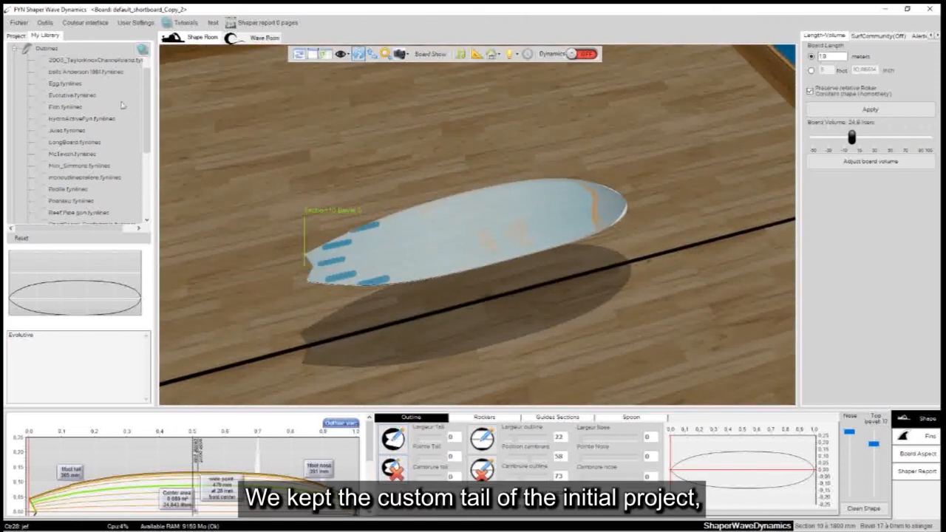
# Step: Remove the custom tail from the shortboard so it follows the imported outline, and collapse the library's outline list
pyautogui.click(394, 467)
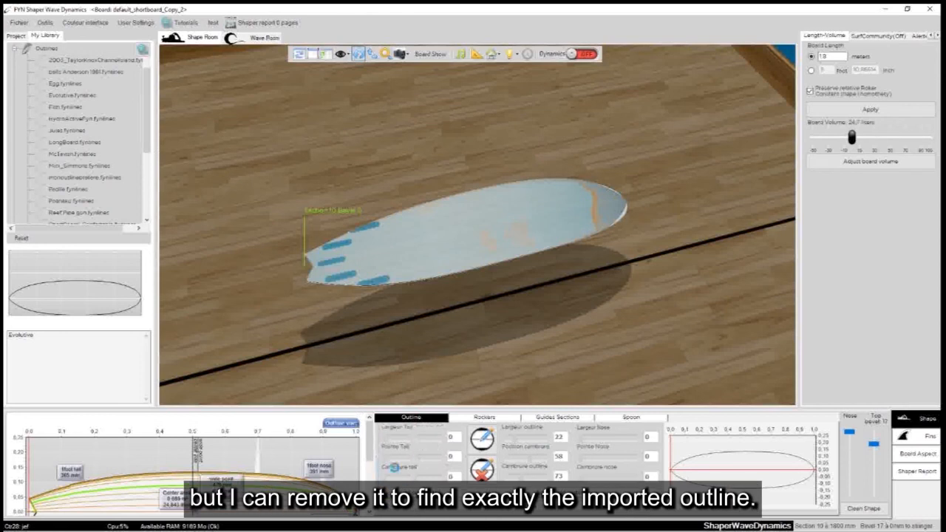
pyautogui.moveTo(737, 311); pyautogui.dragTo(547, 278)
pyautogui.scroll(-3, 548, 279)
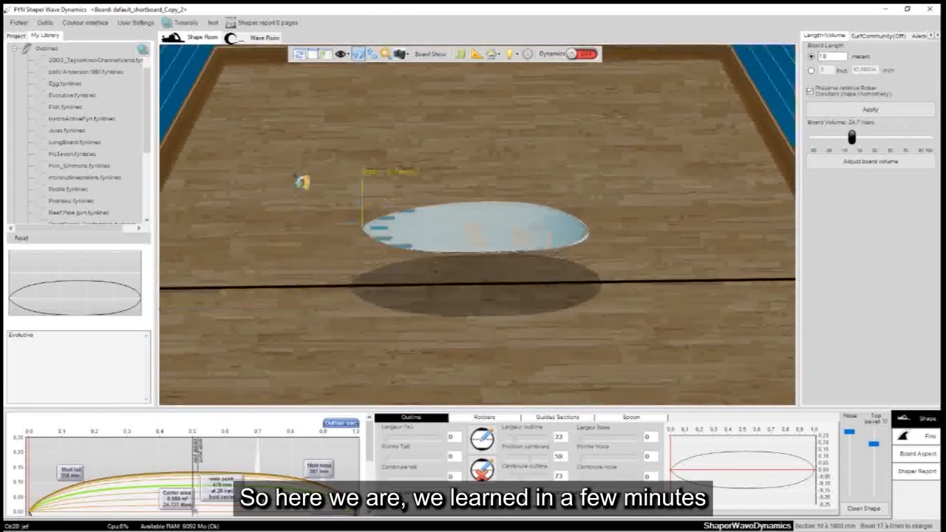
pyautogui.click(14, 49)
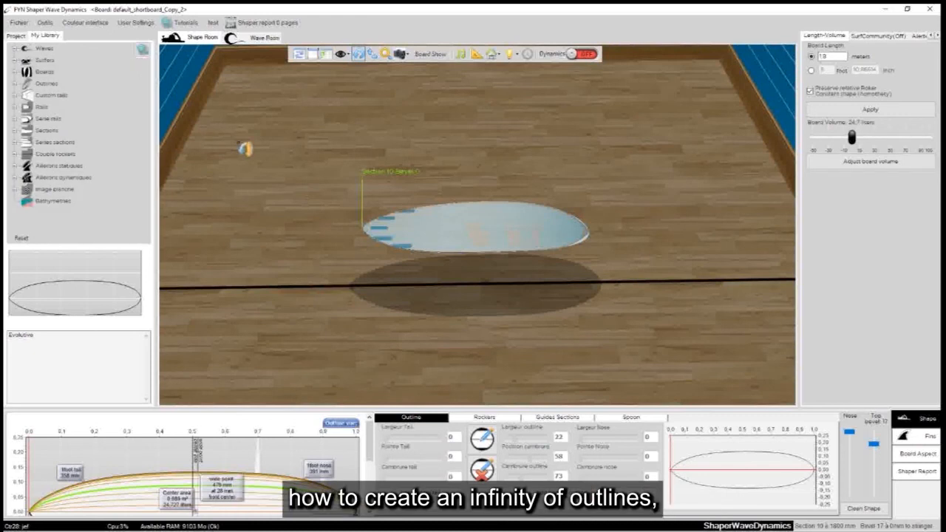
pyautogui.moveTo(633, 280); pyautogui.dragTo(380, 105)
pyautogui.scroll(3, 651, 198)
pyautogui.moveTo(669, 183); pyautogui.dragTo(357, 146)
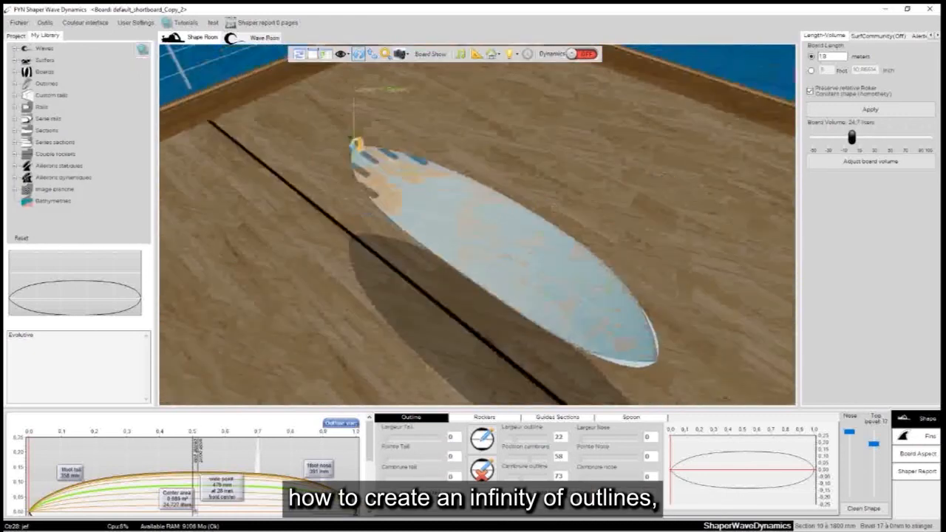
pyautogui.moveTo(670, 301); pyautogui.dragTo(528, 349)
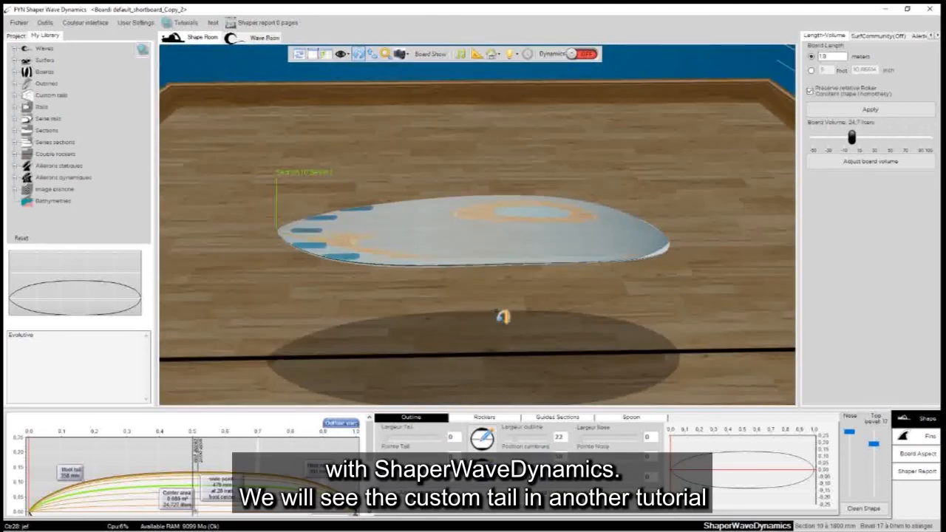
pyautogui.moveTo(289, 156); pyautogui.dragTo(482, 280)
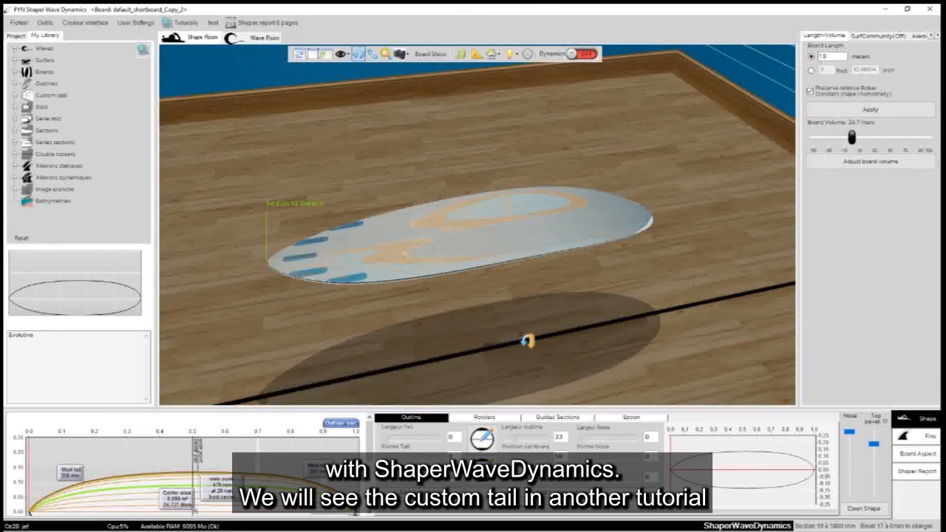